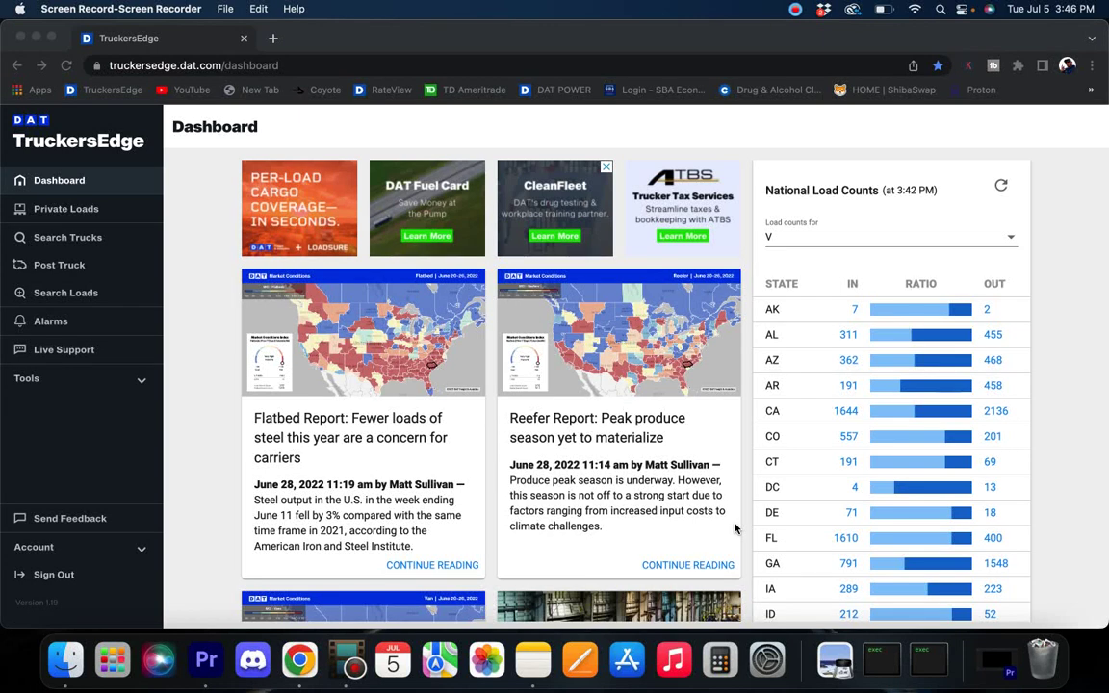
Step: Review the dashboard's national load counts by state for truck type V, comparing inbound and outbound loads
left_click(699, 40)
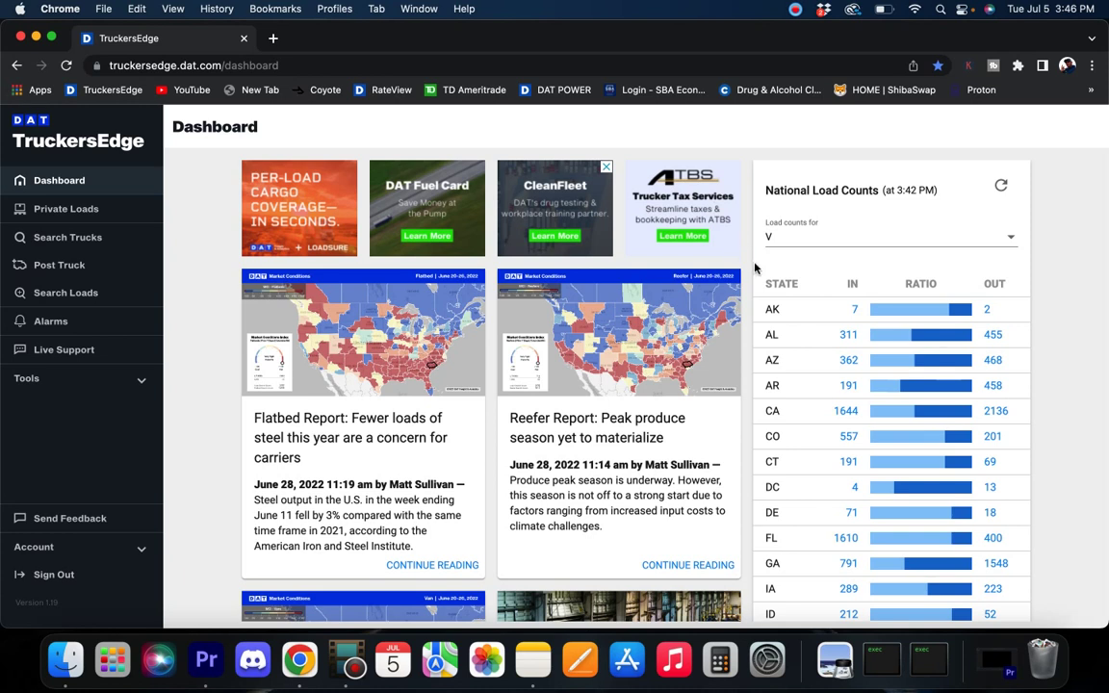
scroll(756, 268, "down", 1)
scroll(755, 268, "down", 2)
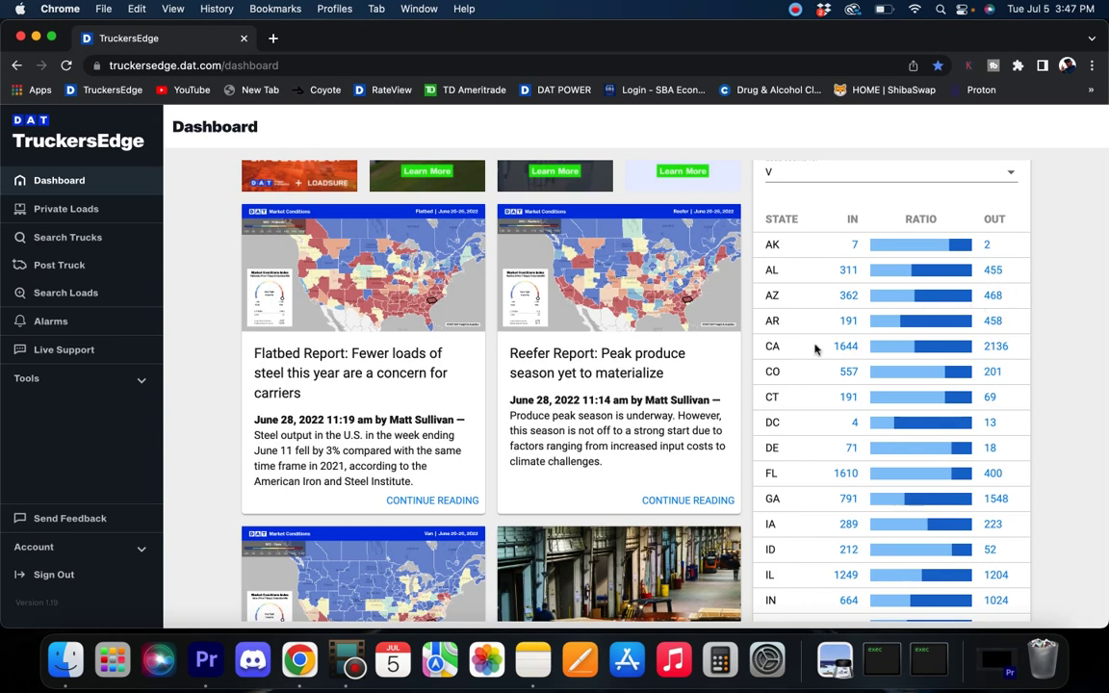
scroll(833, 375, "down", 2)
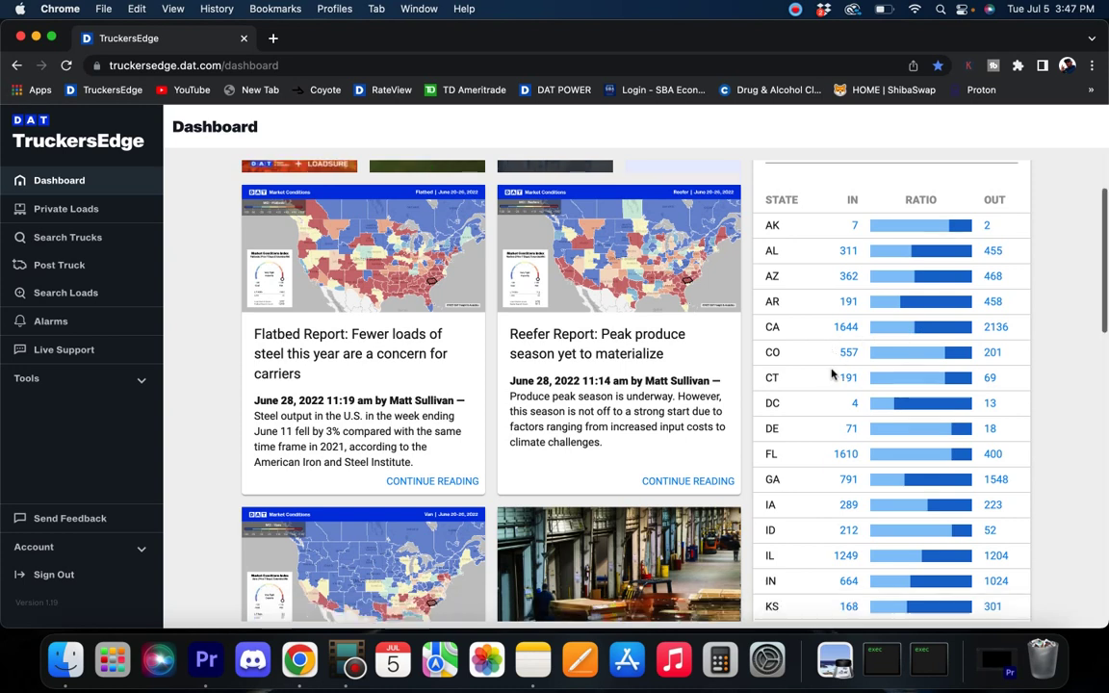
scroll(832, 374, "down", 5)
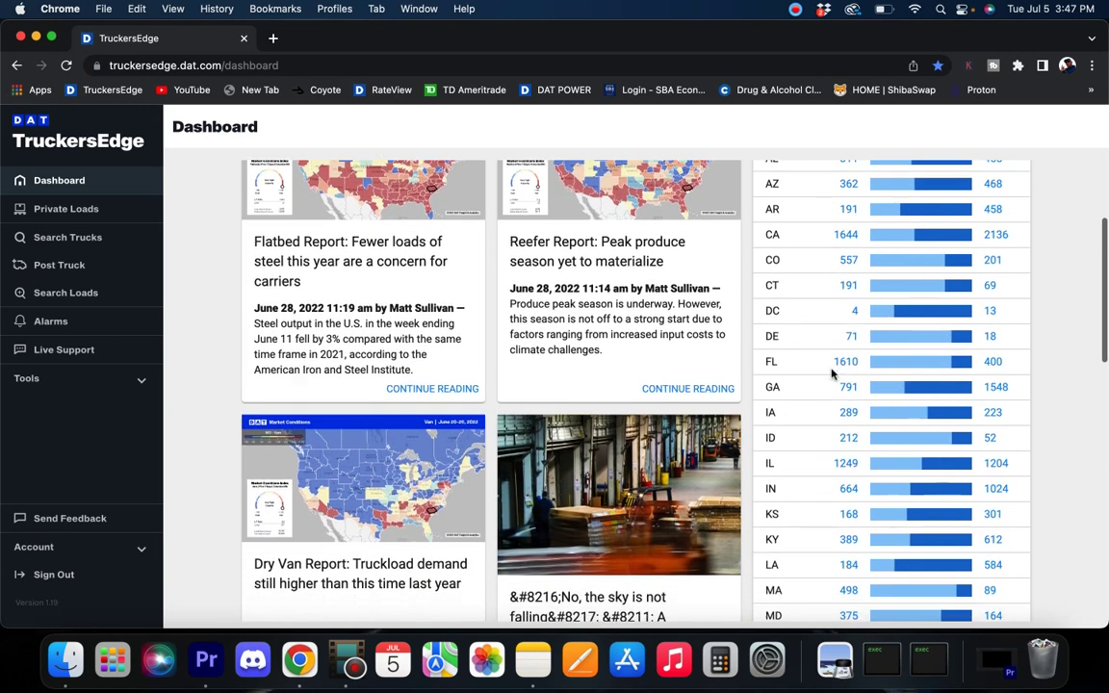
scroll(833, 375, "down", 5)
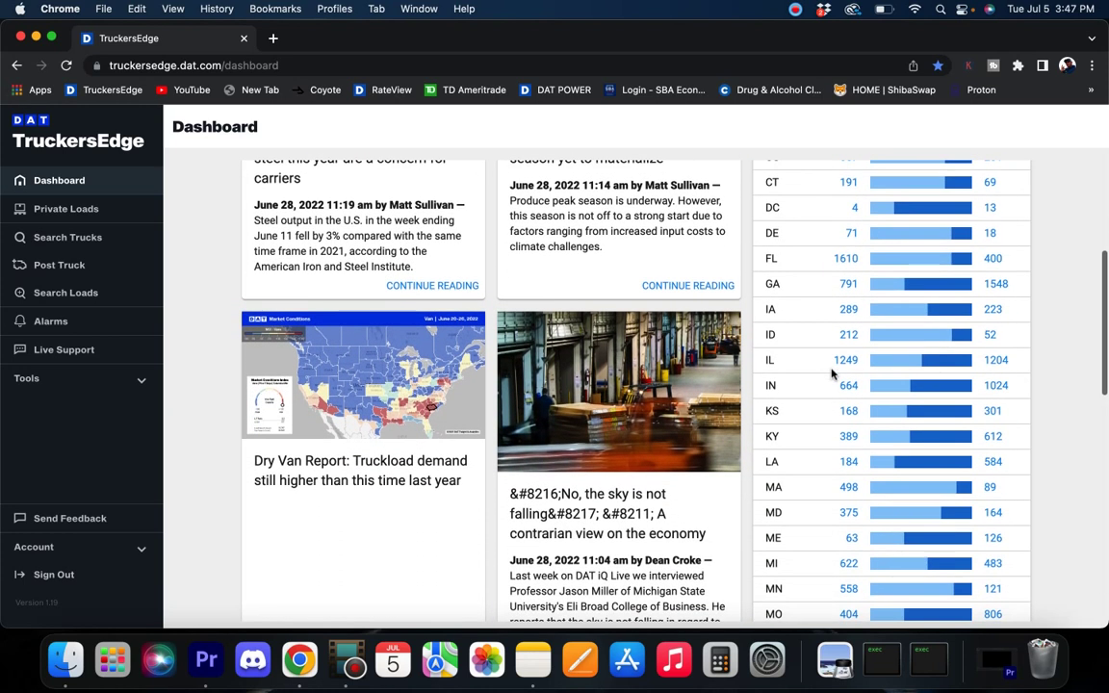
scroll(832, 374, "down", 3)
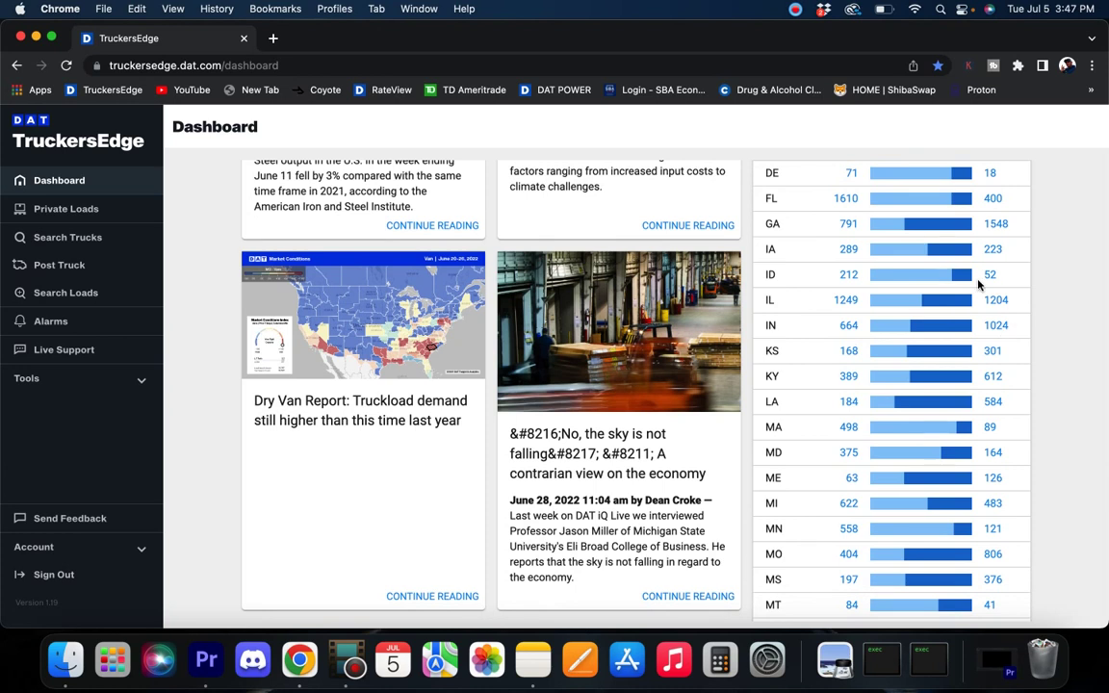
scroll(806, 358, "down", 5)
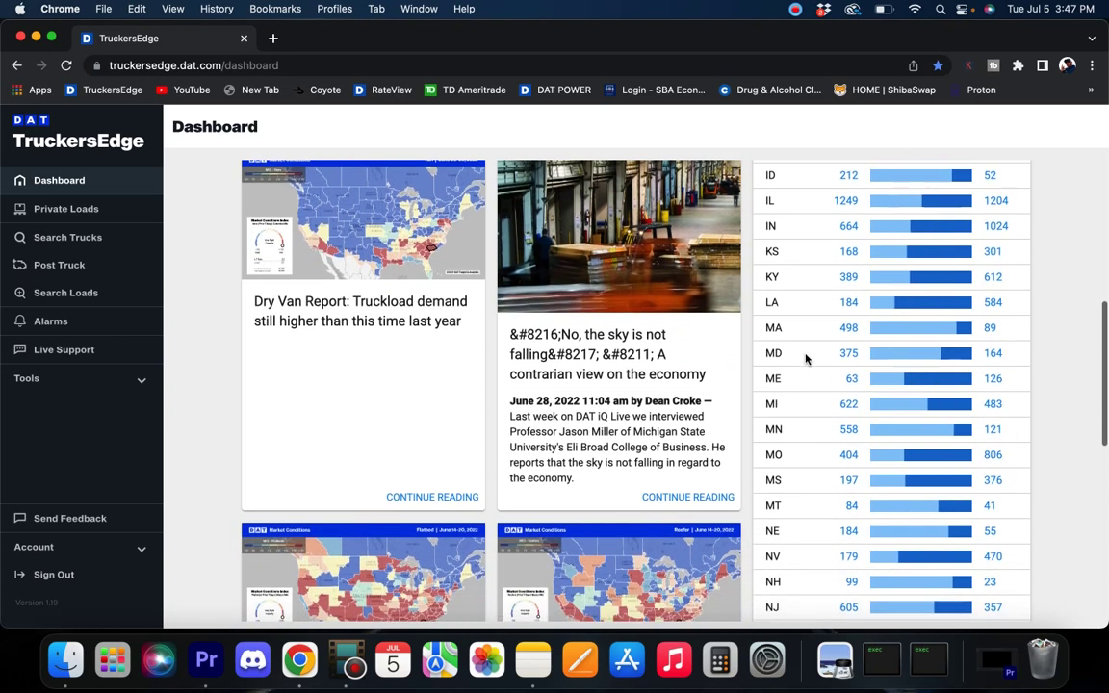
scroll(806, 358, "down", 7)
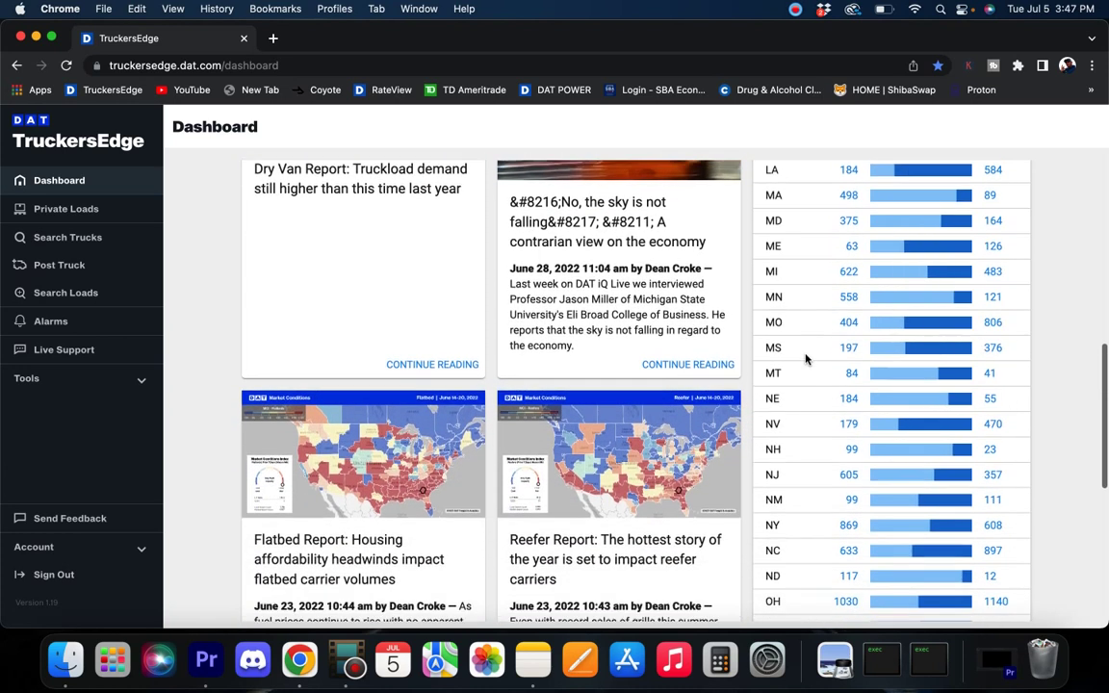
scroll(805, 358, "down", 12)
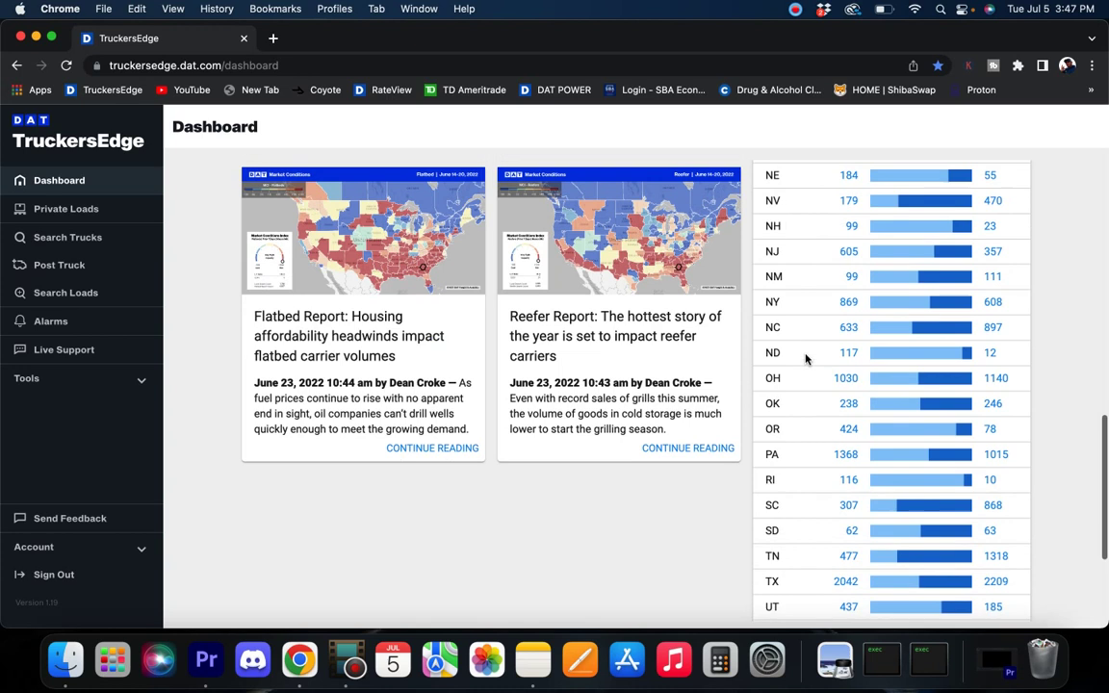
scroll(805, 358, "down", 10)
scroll(805, 358, "up", 20)
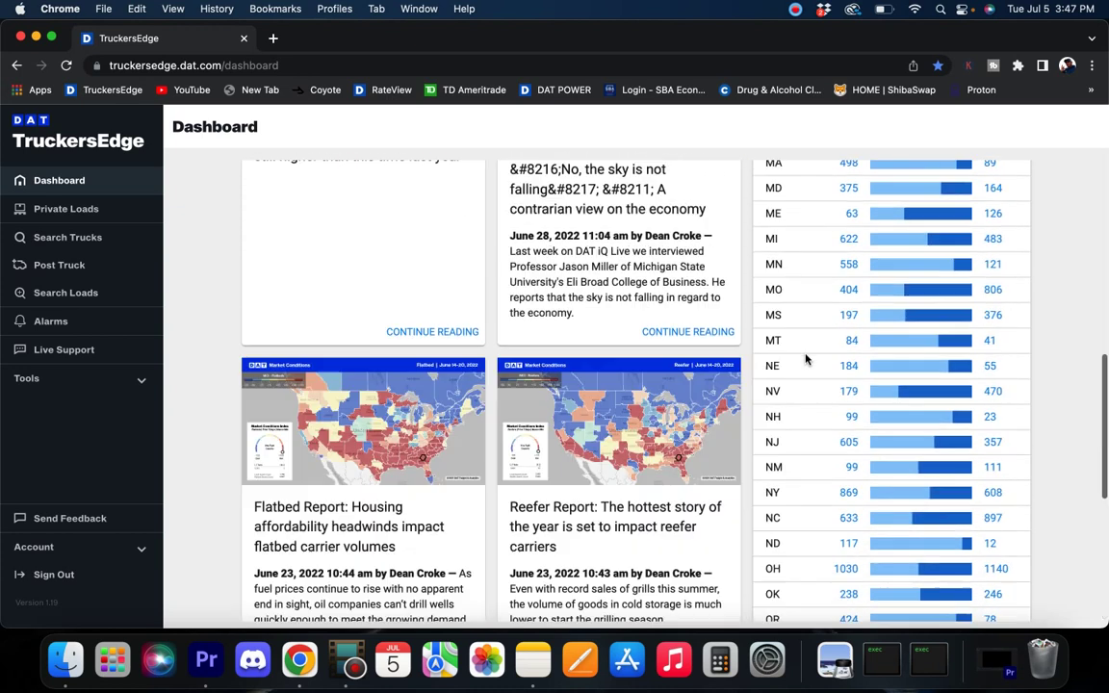
scroll(806, 358, "up", 20)
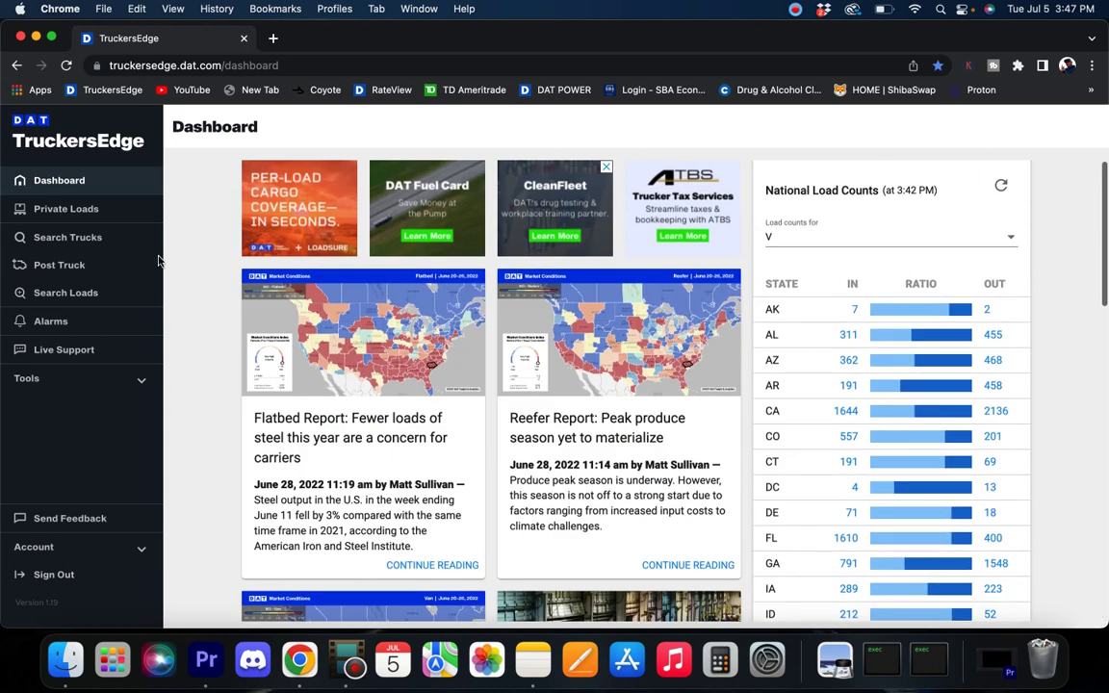
Step: Open the load search form and clear its destination
left_click(66, 294)
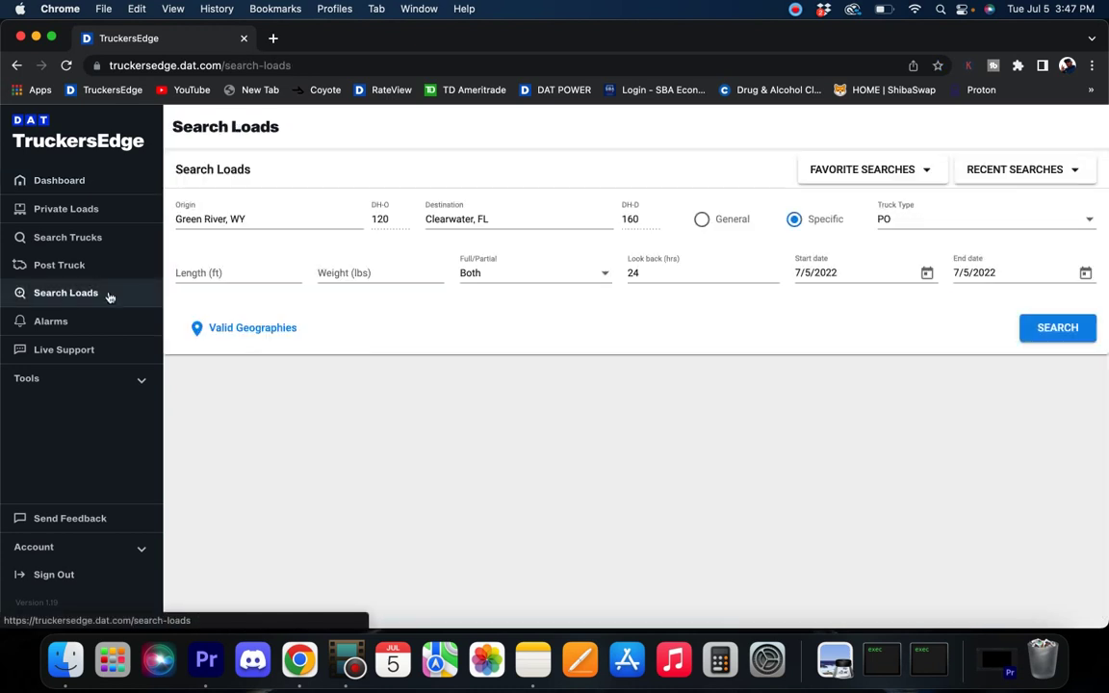
left_click(480, 219)
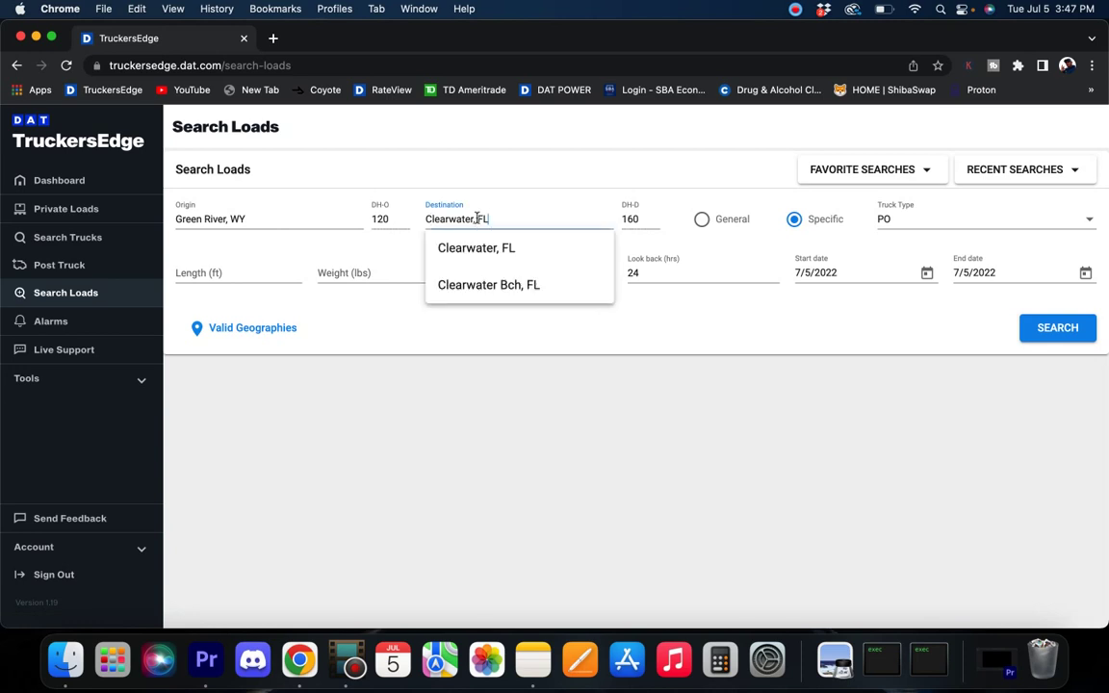
key("BackSpace")
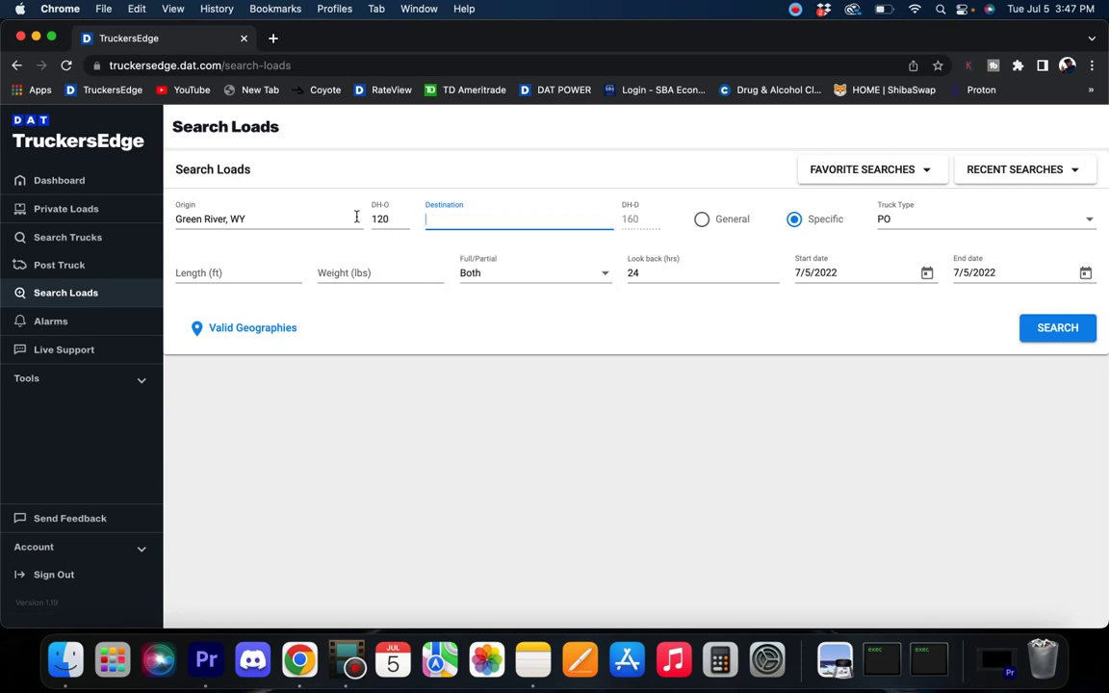
Step: Replace the search origin with Los Angeles, CA and run the load search
left_click(251, 215)
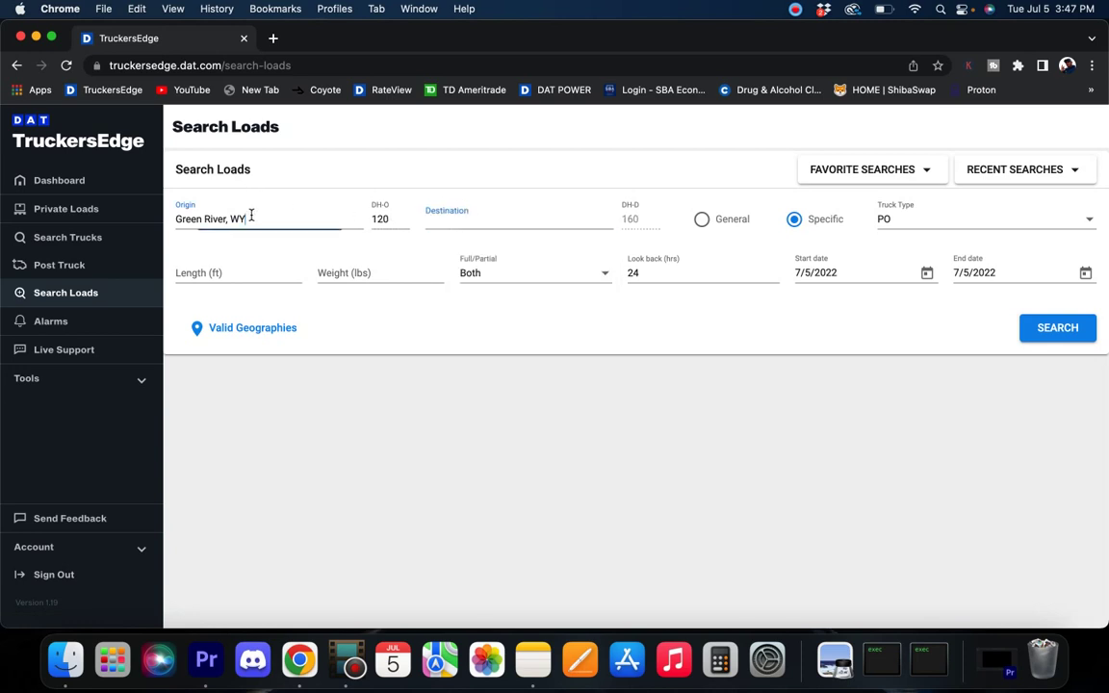
key("BackSpace")
key("BackSpace")
key("BackSpace")
key("BackSpace")
key("BackSpace")
key("BackSpace")
key("BackSpace")
key("BackSpace")
key("BackSpace")
key("BackSpace")
key("BackSpace")
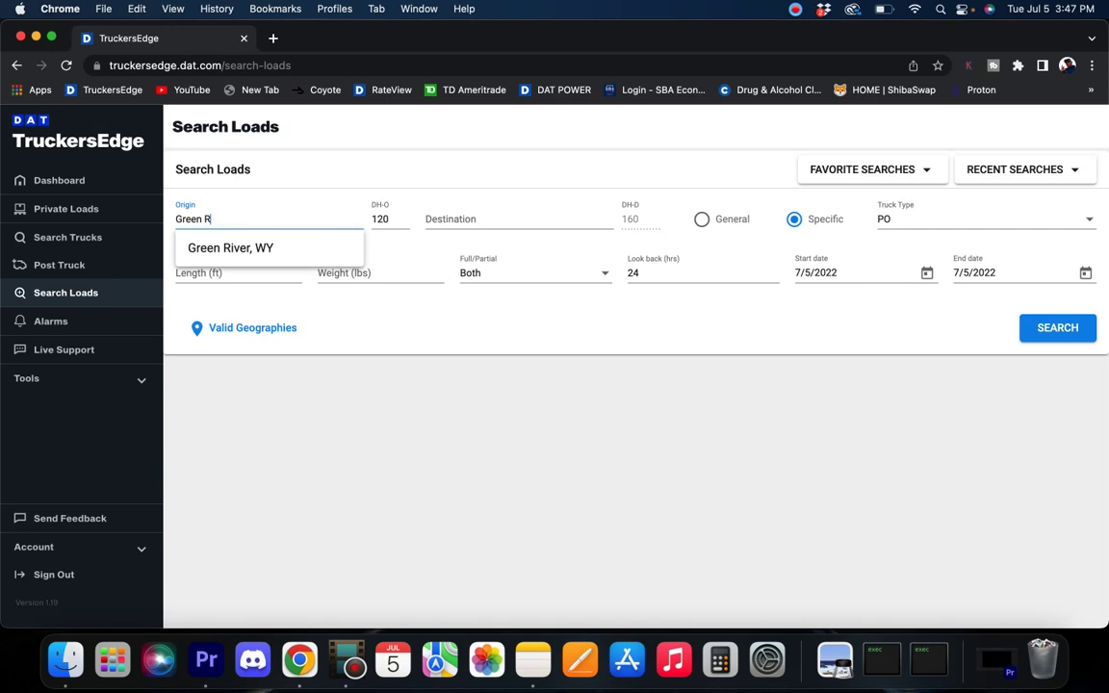
key("BackSpace")
key("BackSpace")
key("BackSpace")
key("BackSpace")
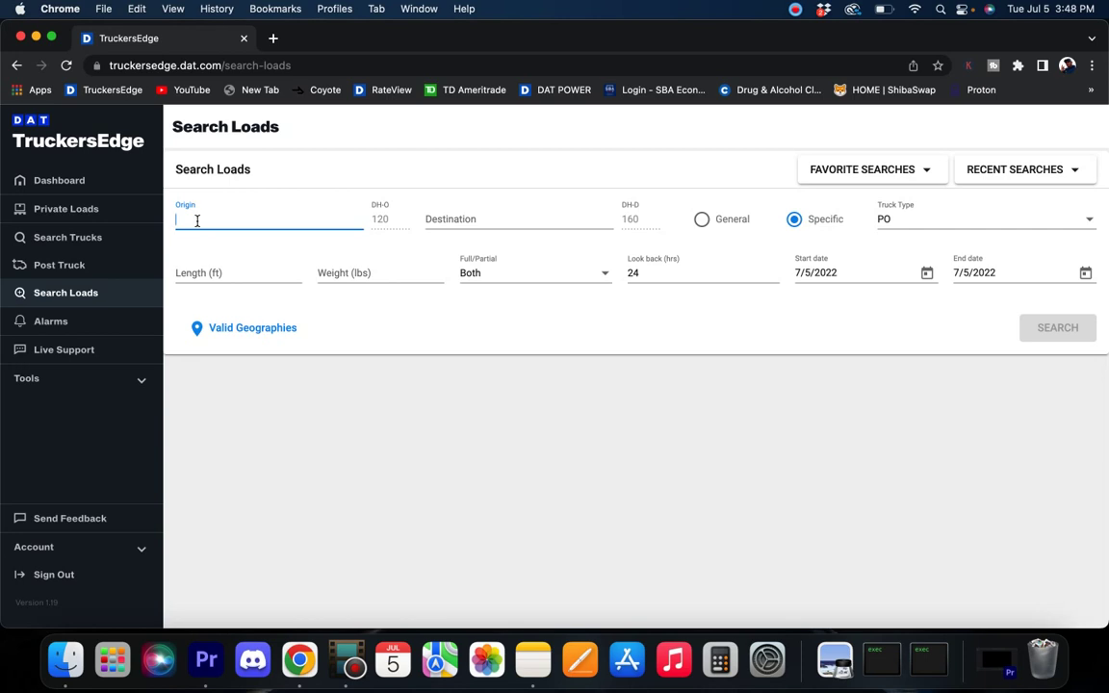
type("los an")
type("gel")
key("BackSpace")
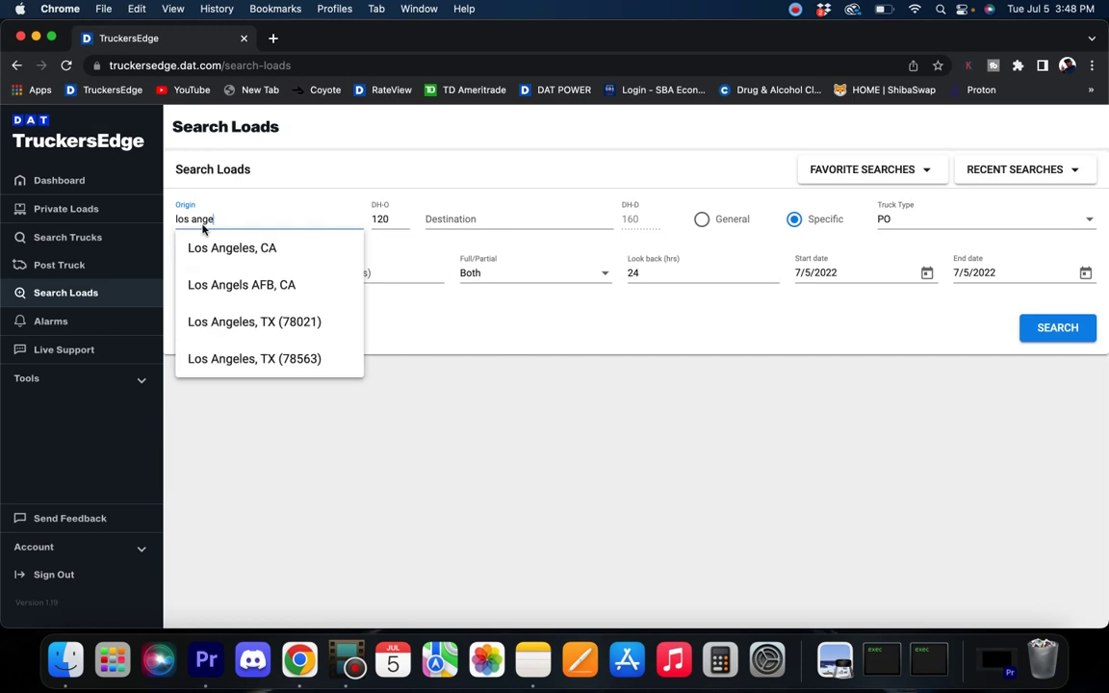
left_click(220, 248)
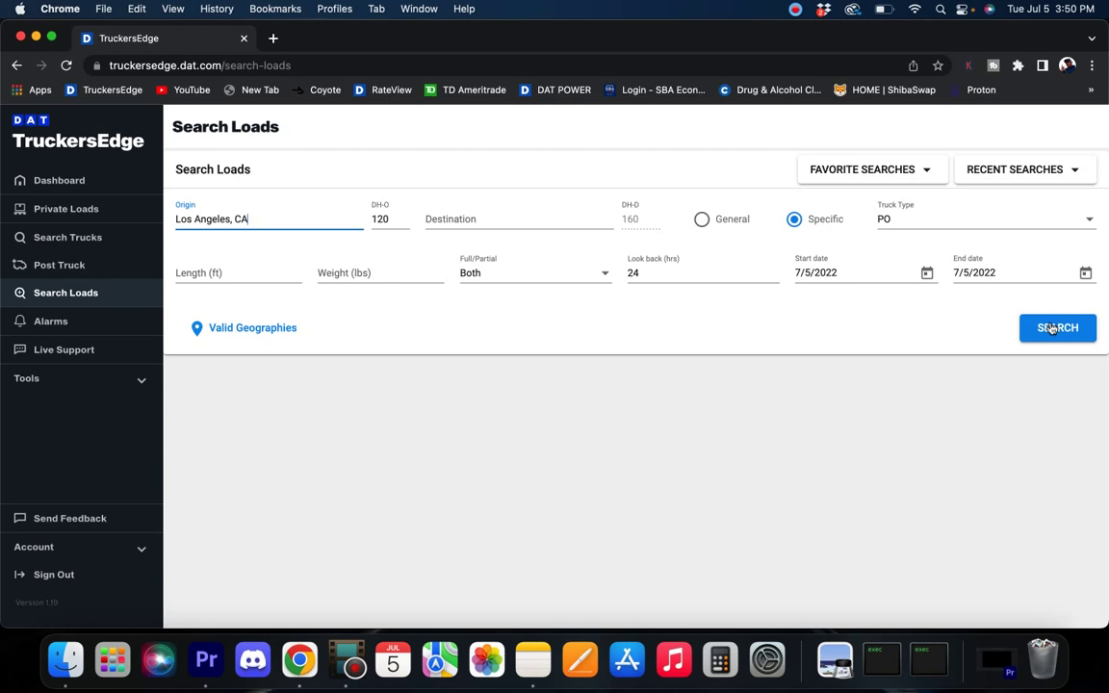
left_click(1051, 328)
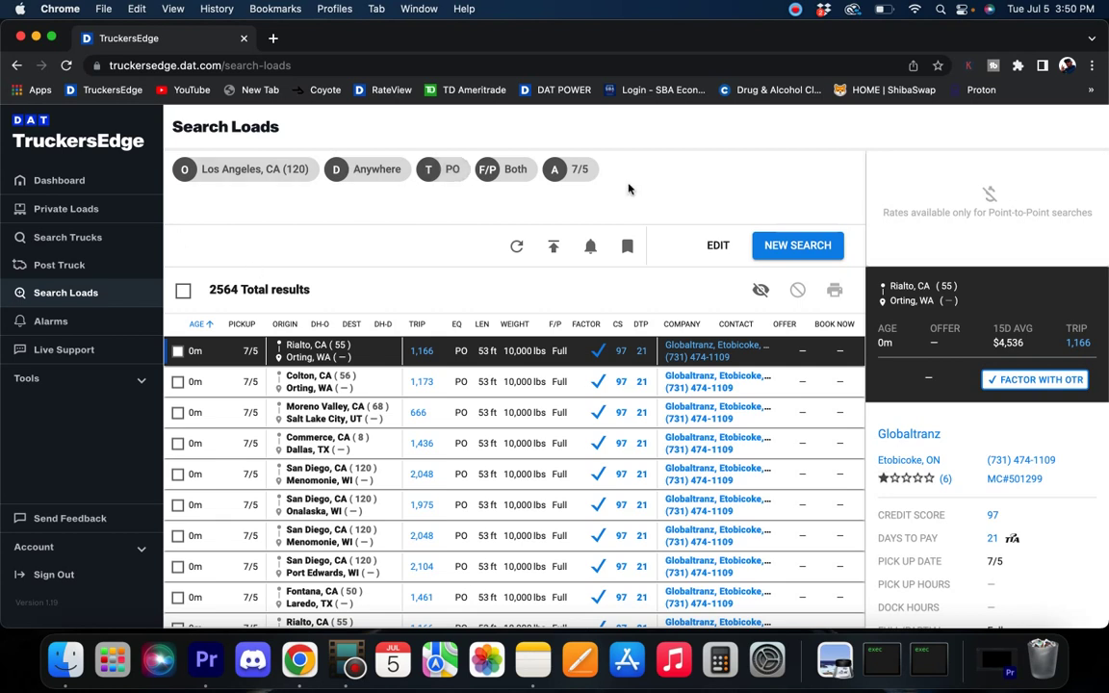
Step: Start a new load search and deselect Power Only as the truck type
left_click(785, 246)
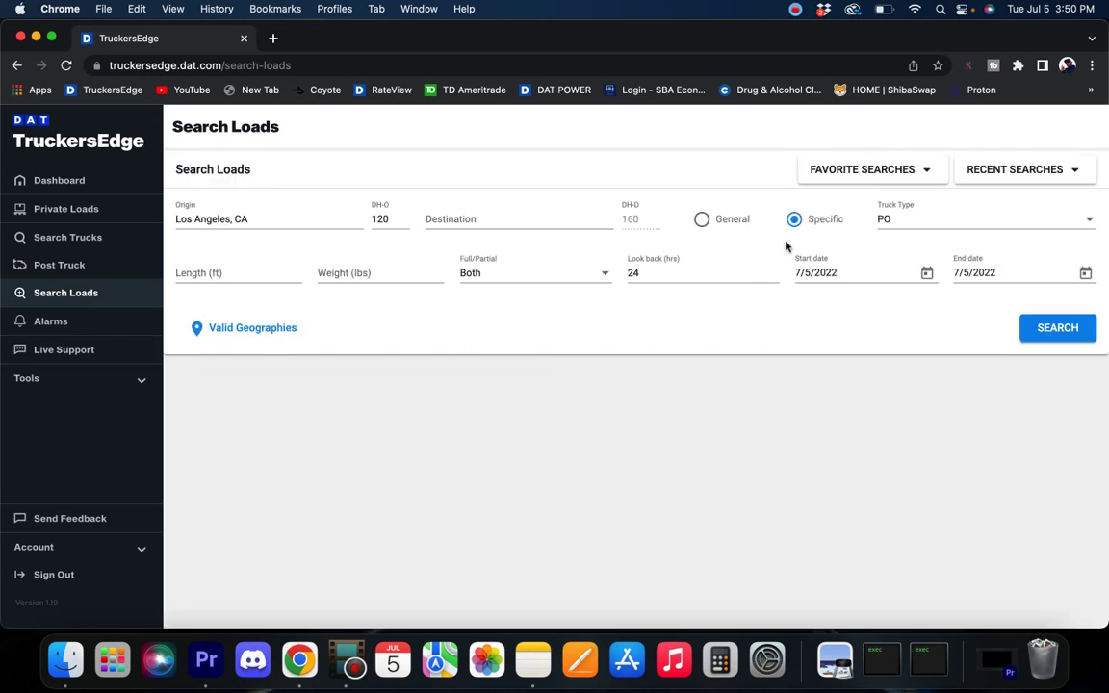
left_click(920, 221)
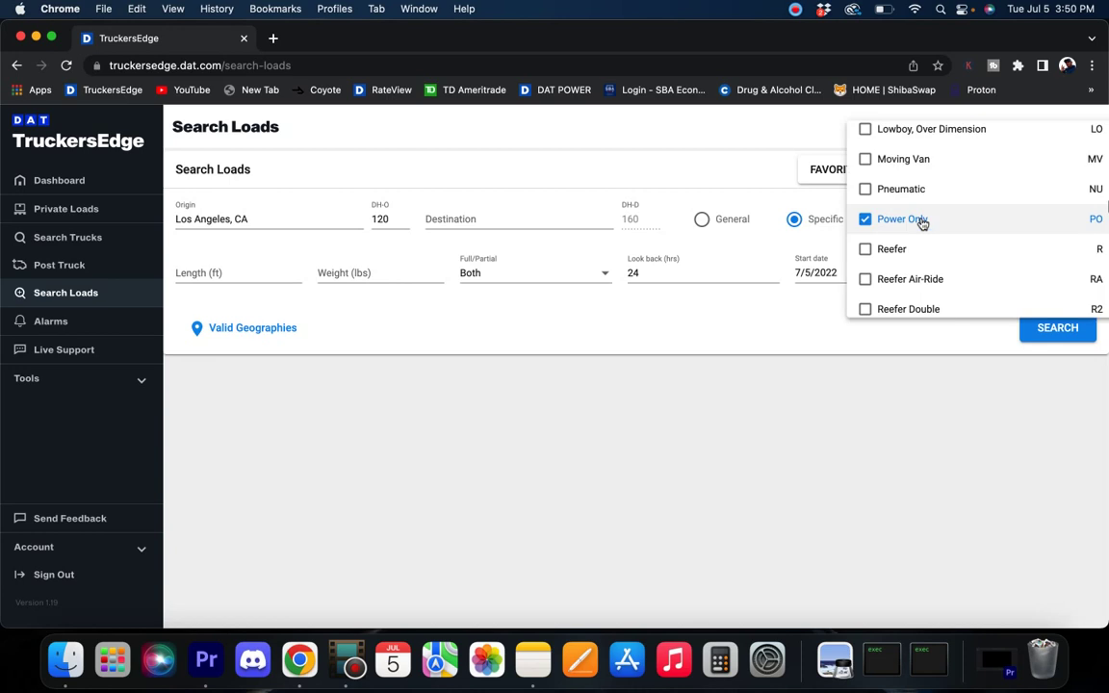
left_click(876, 220)
scroll(903, 228, "down", 3)
scroll(903, 228, "down", 6)
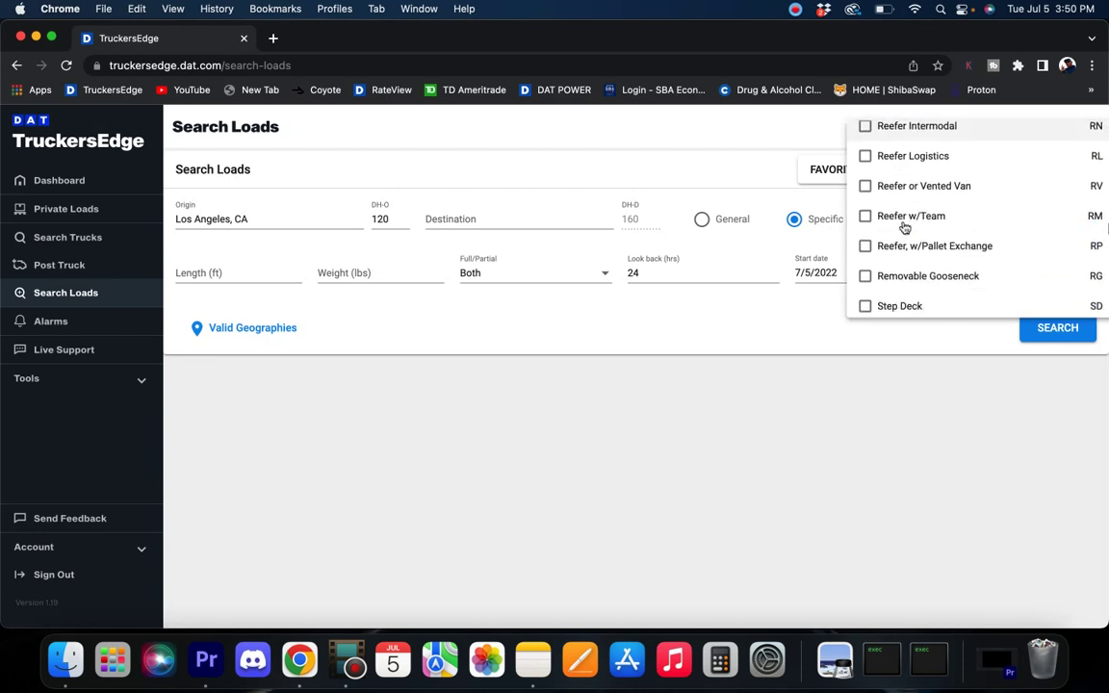
scroll(904, 228, "down", 5)
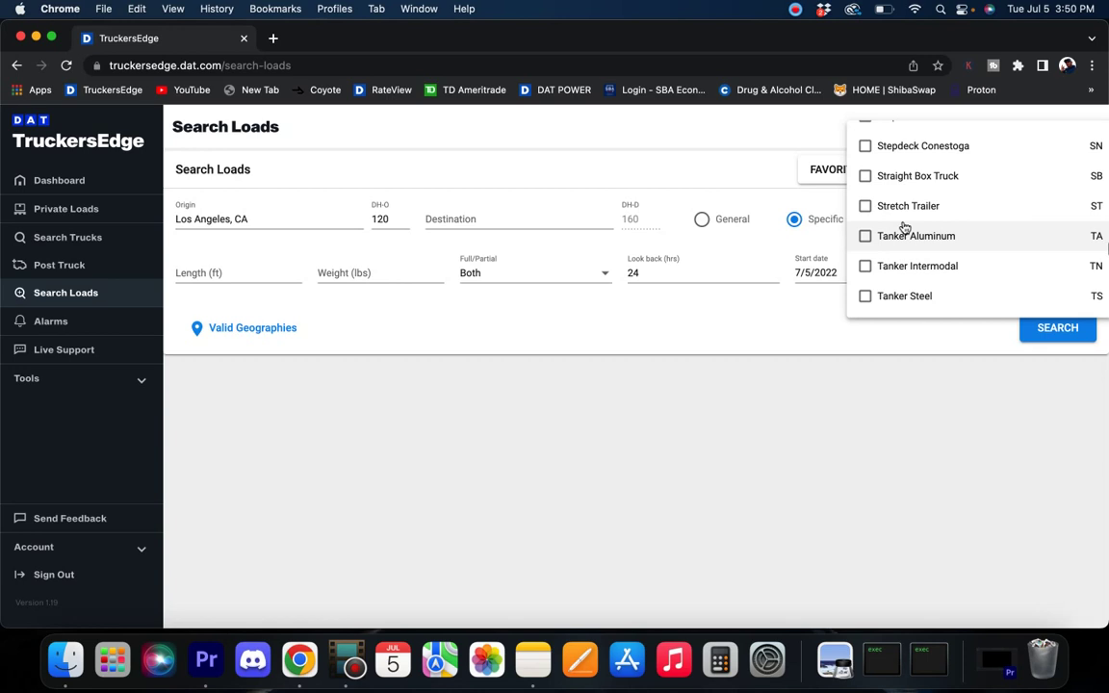
scroll(904, 227, "down", 2)
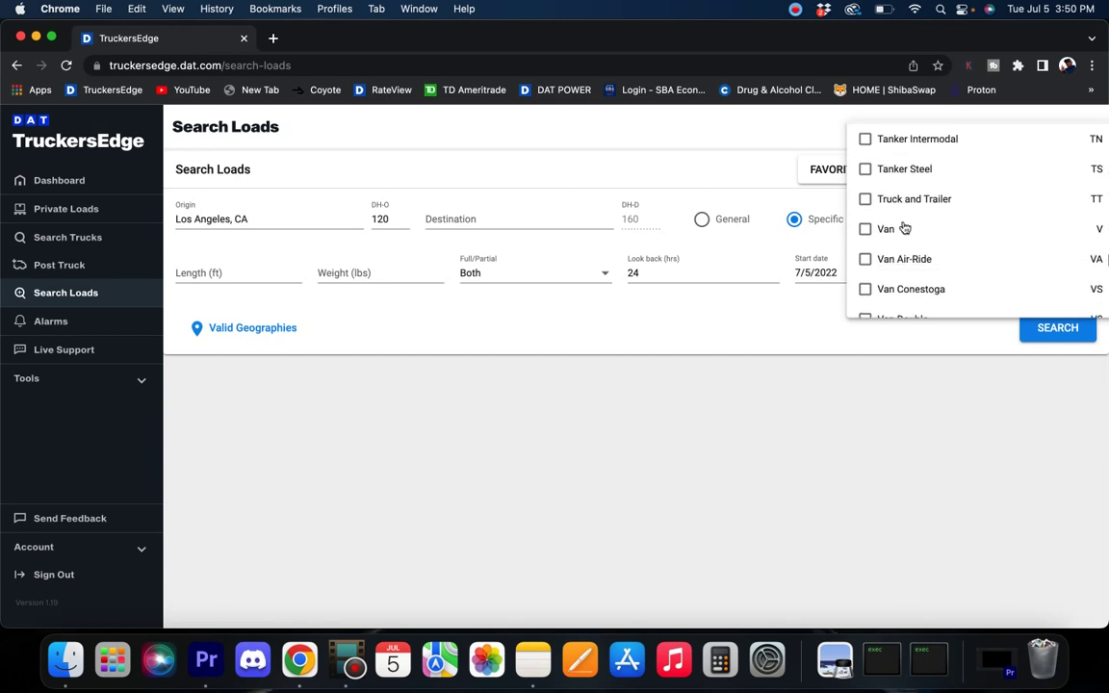
left_click(775, 171)
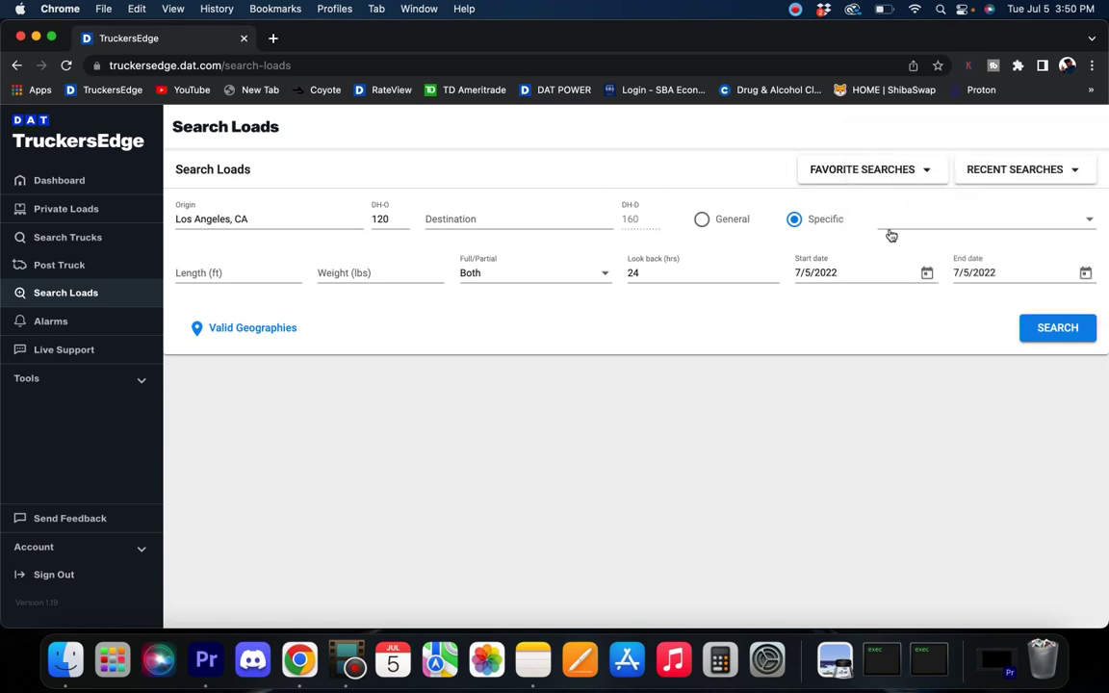
Step: Try to switch the truck type category from Specific to General
left_click(706, 222)
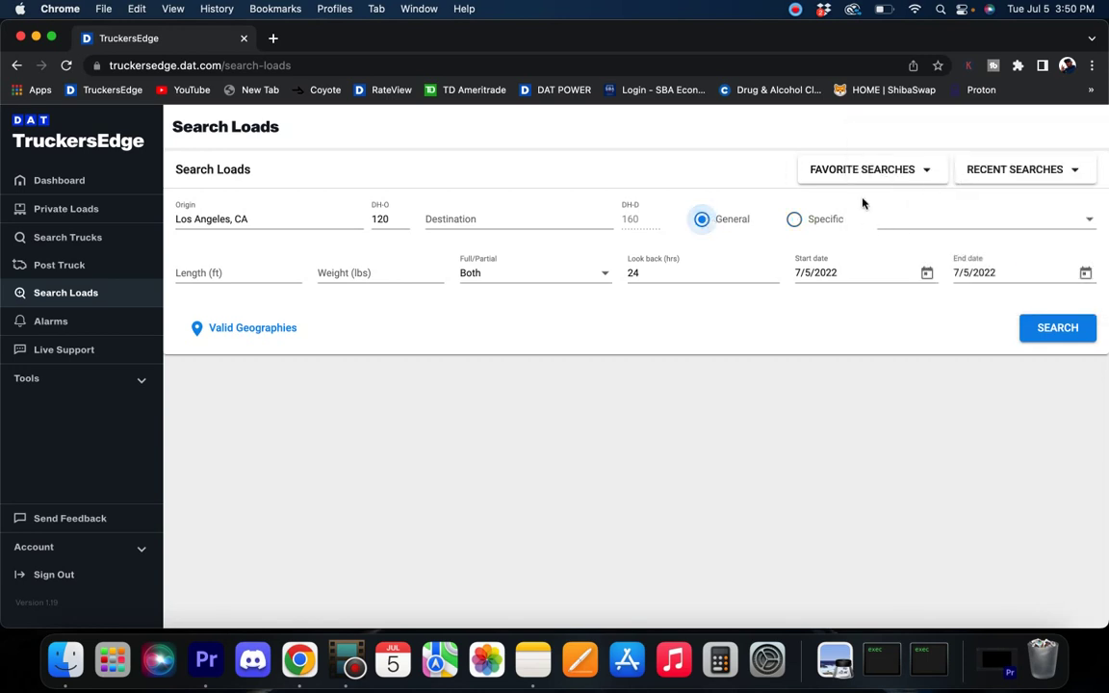
left_click(967, 222)
left_click(968, 223)
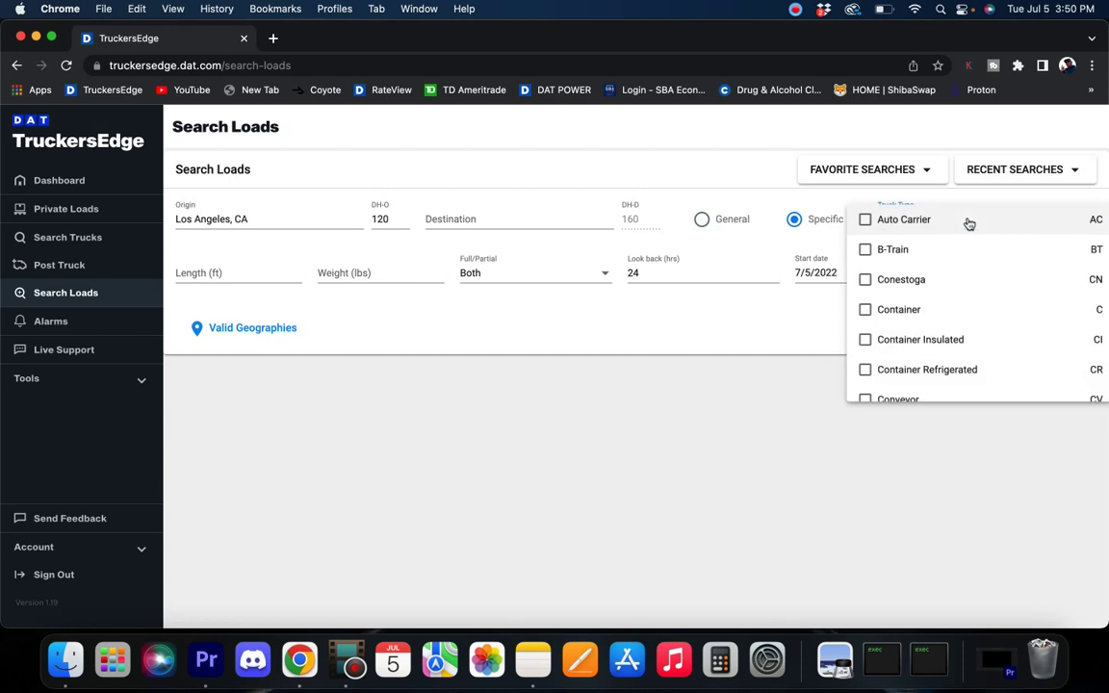
left_click(700, 222)
left_click(703, 225)
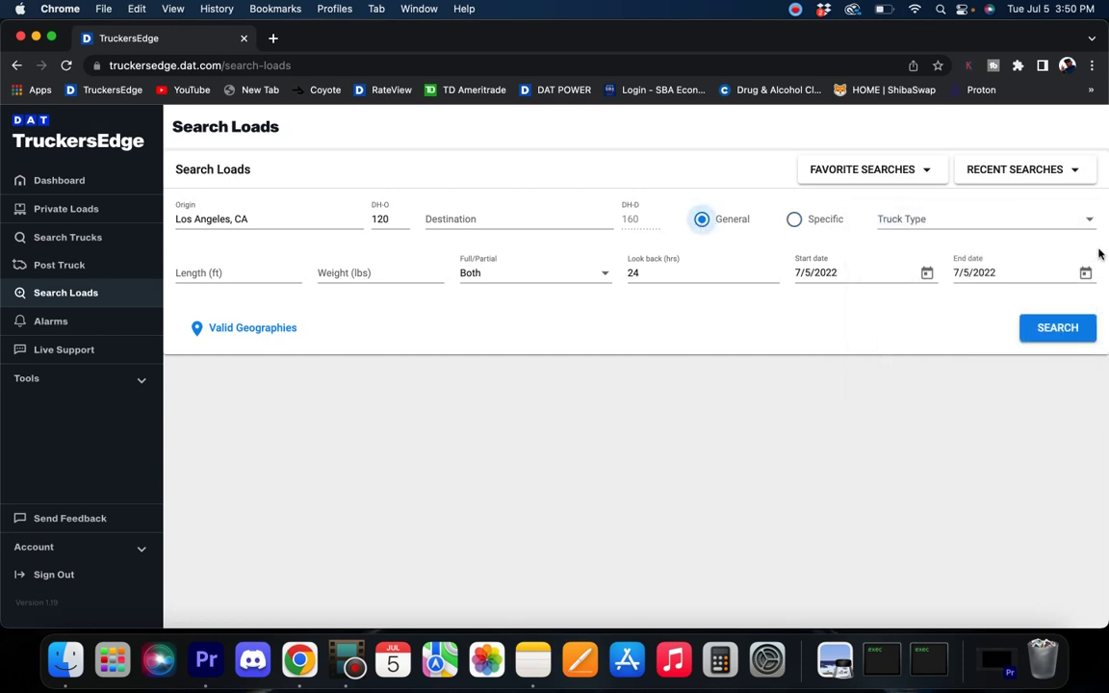
Step: Choose Van and Van Air-Ride as the specific truck types and run the load search
left_click(1083, 223)
left_click(1078, 227)
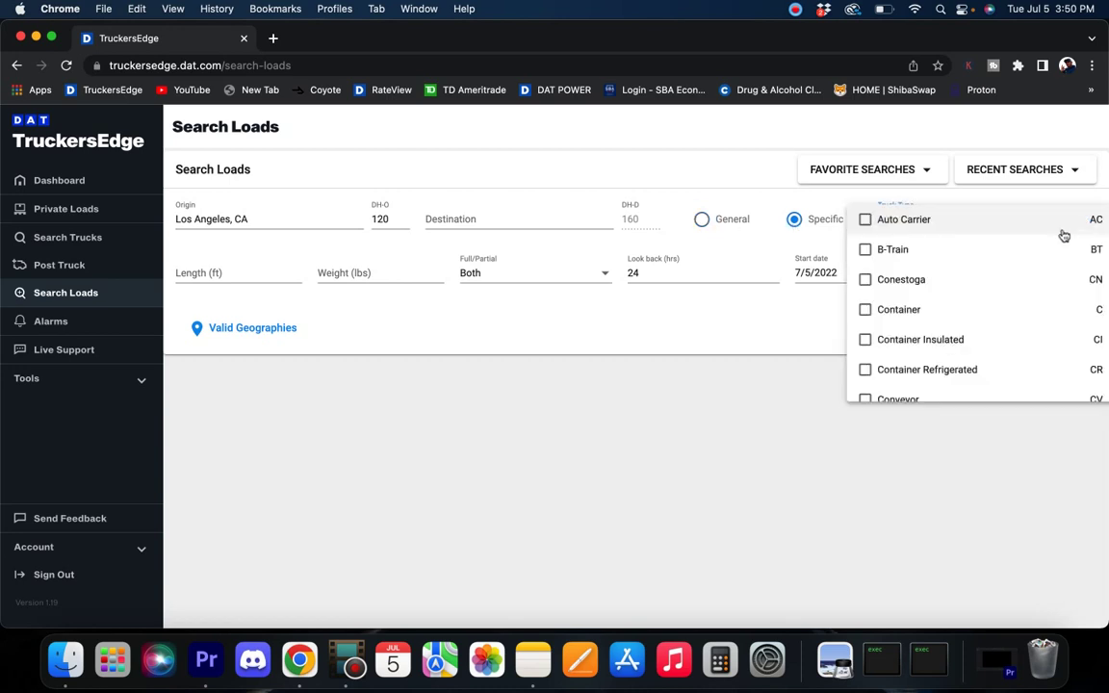
scroll(936, 367, "down", 5)
scroll(936, 363, "down", 10)
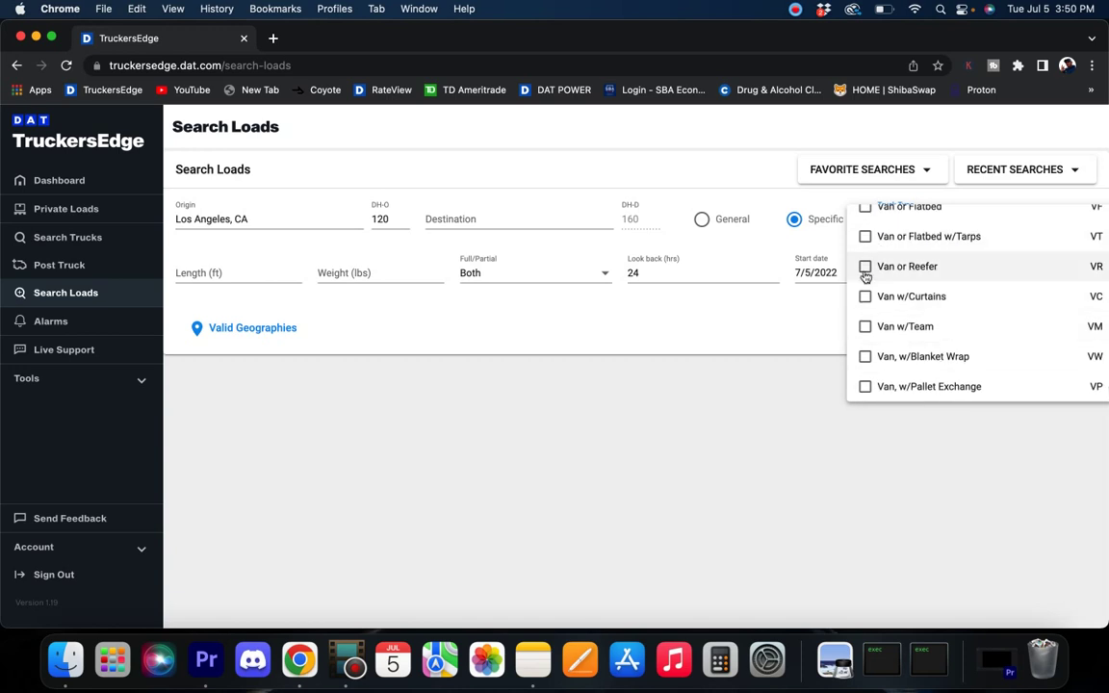
scroll(865, 273, "up", 1)
scroll(865, 276, "up", 4)
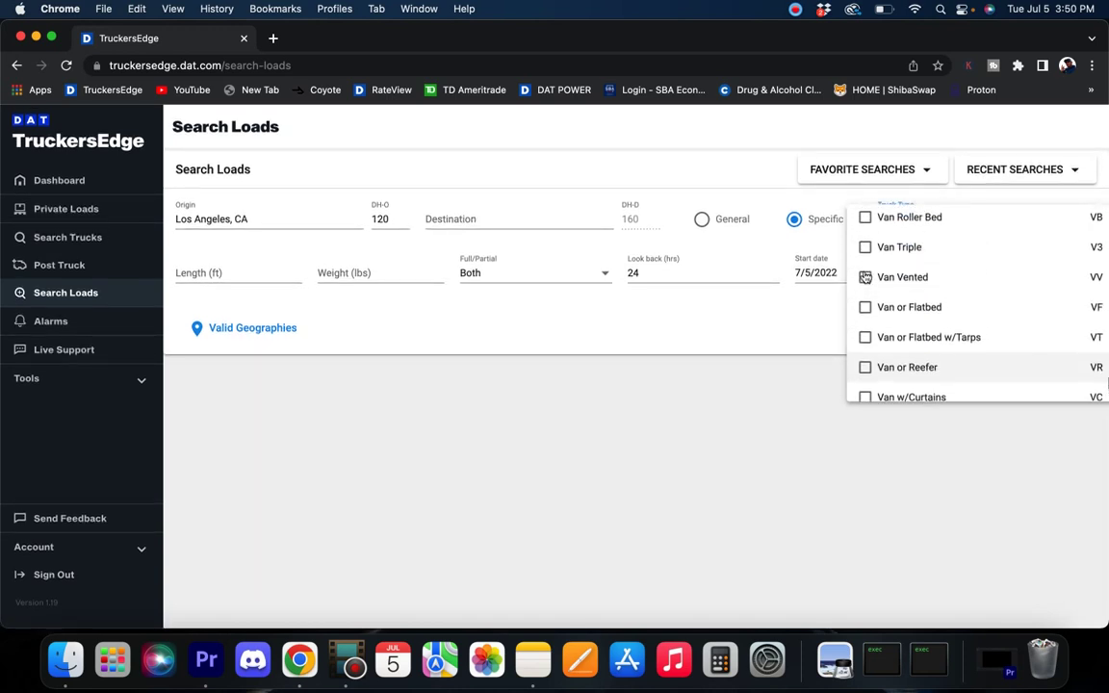
scroll(865, 276, "up", 2)
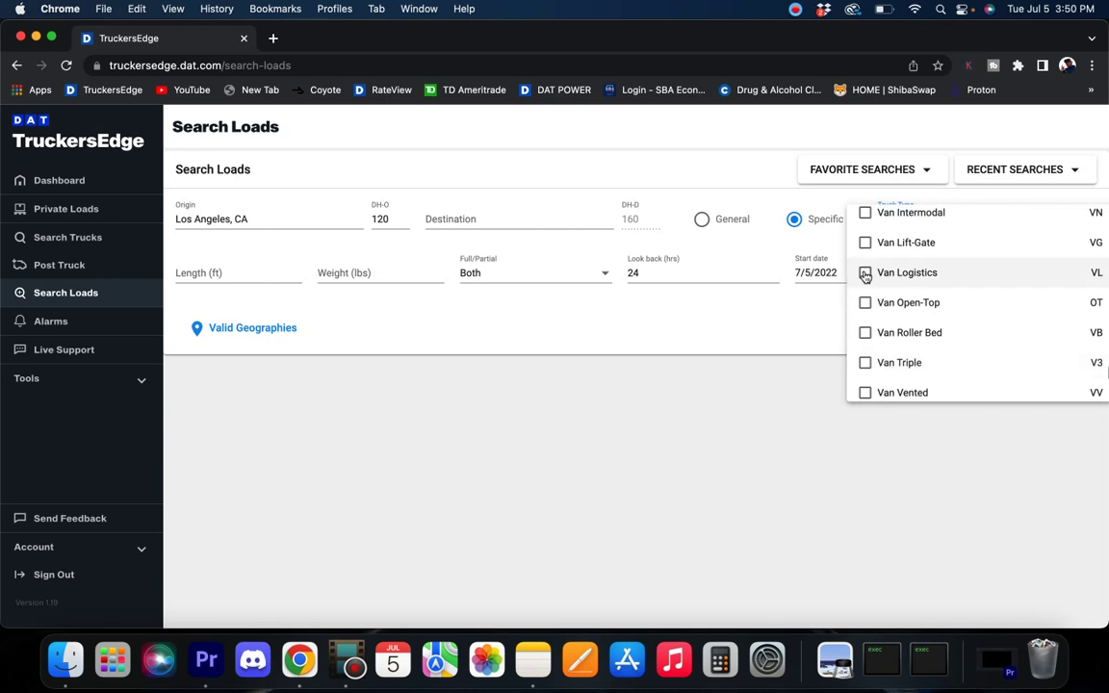
scroll(865, 276, "up", 4)
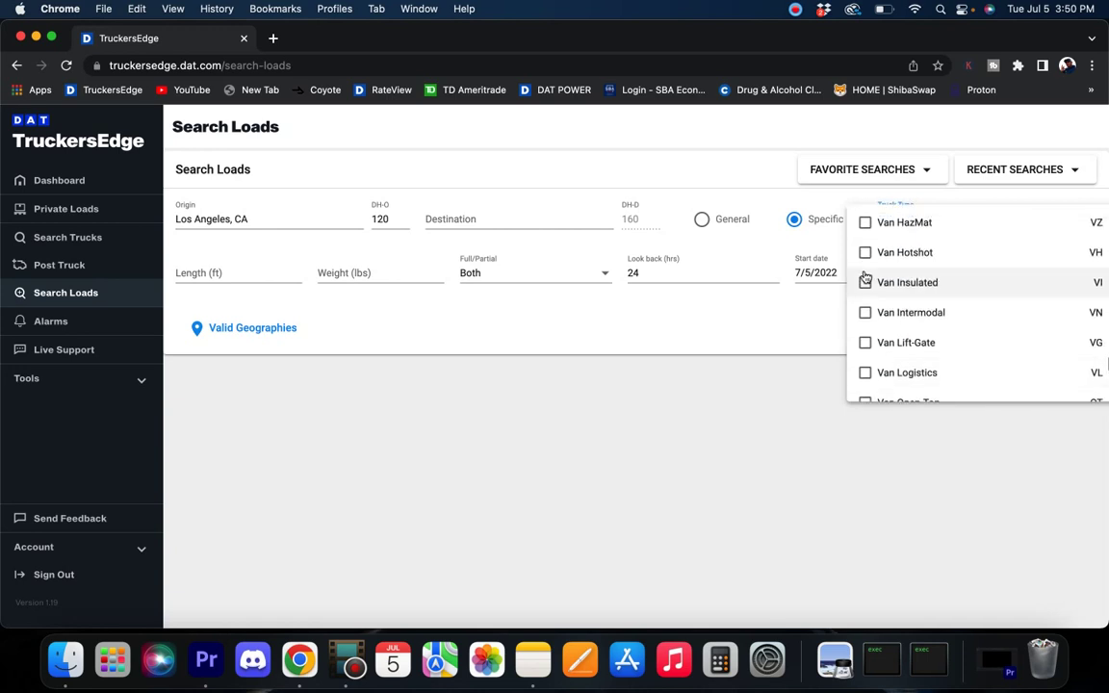
scroll(865, 276, "up", 5)
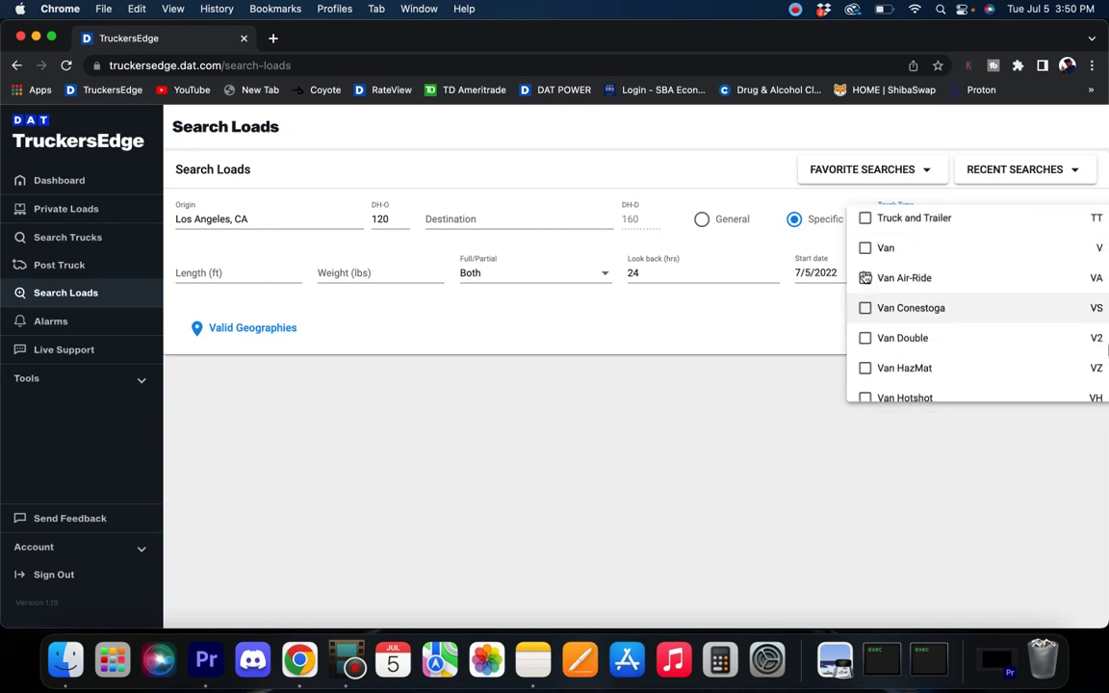
left_click(865, 274)
left_click(867, 310)
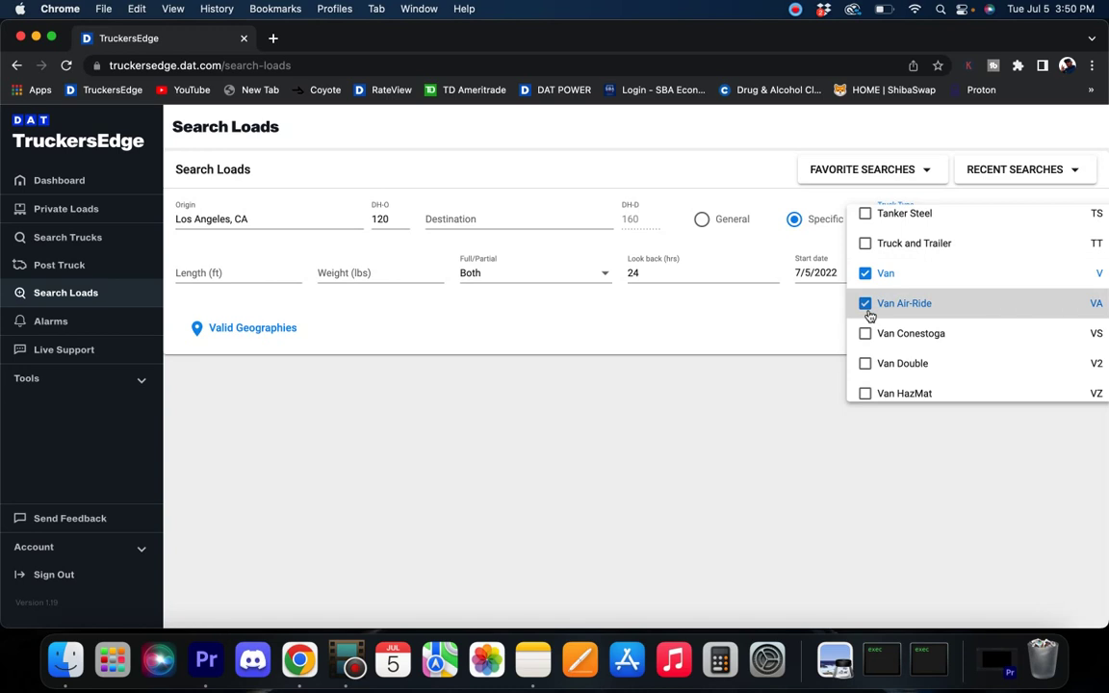
left_click(799, 321)
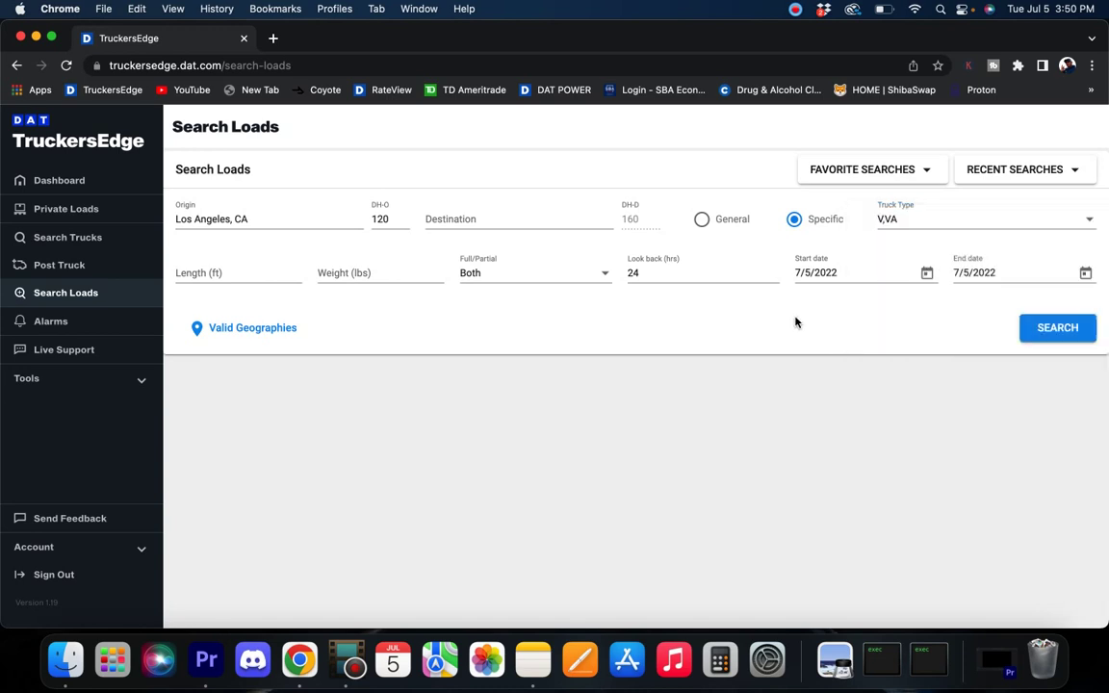
left_click(1057, 329)
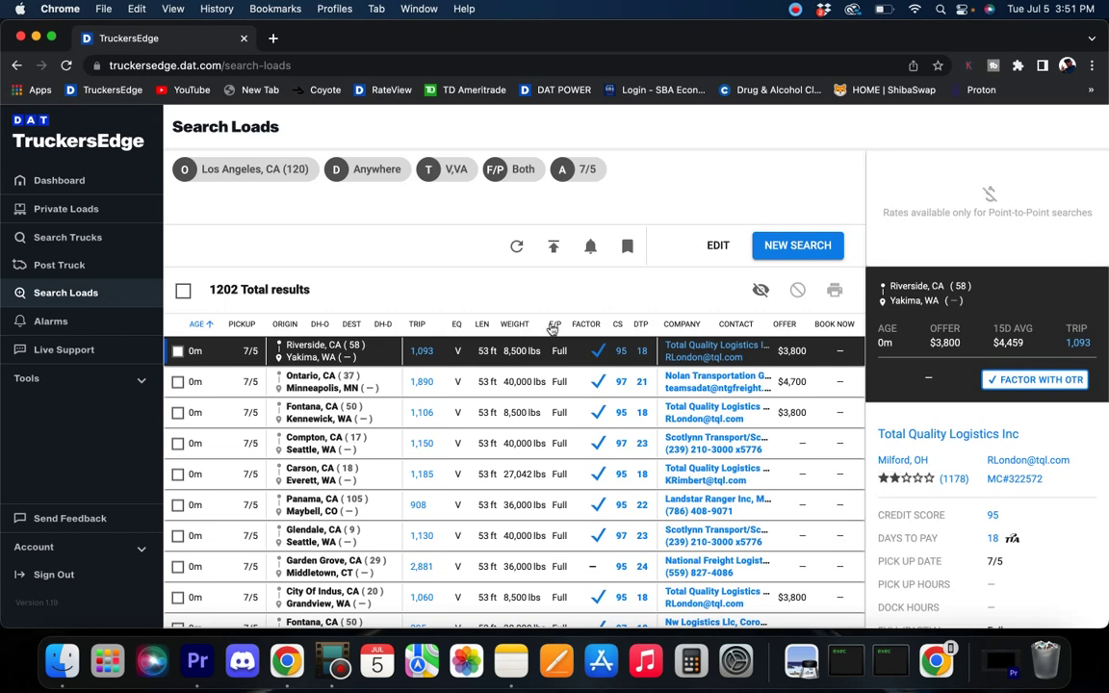
Step: Sort the load results by highest offer and compare the top loads' offers with their 15-day average rates
left_click_drag(207, 289, 255, 289)
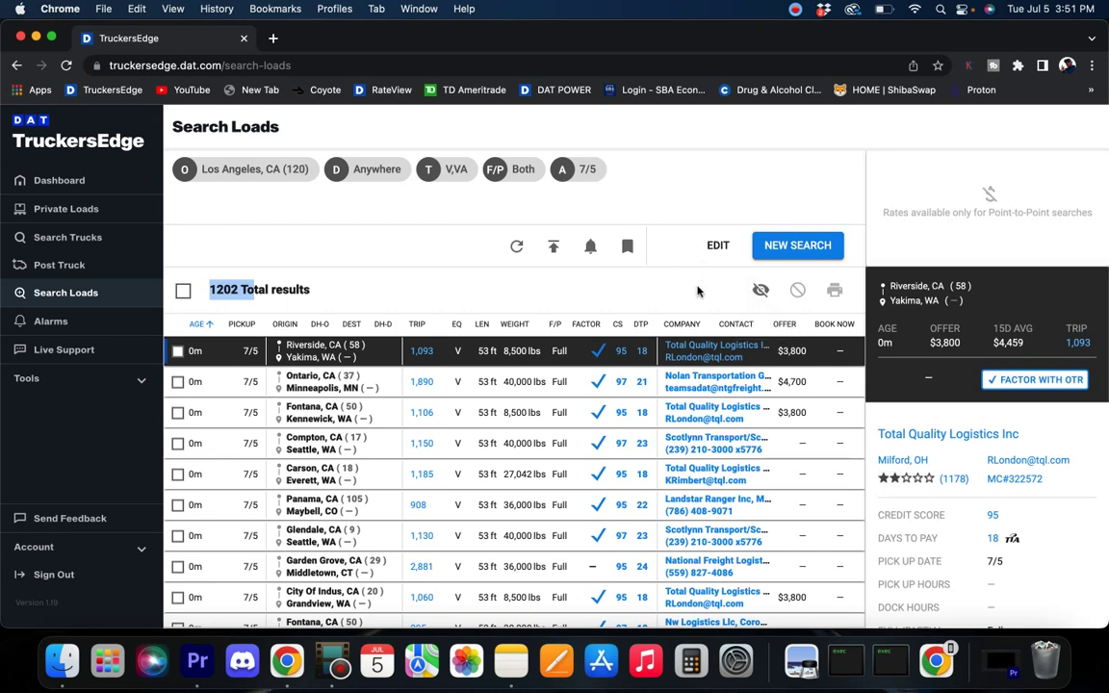
left_click(778, 325)
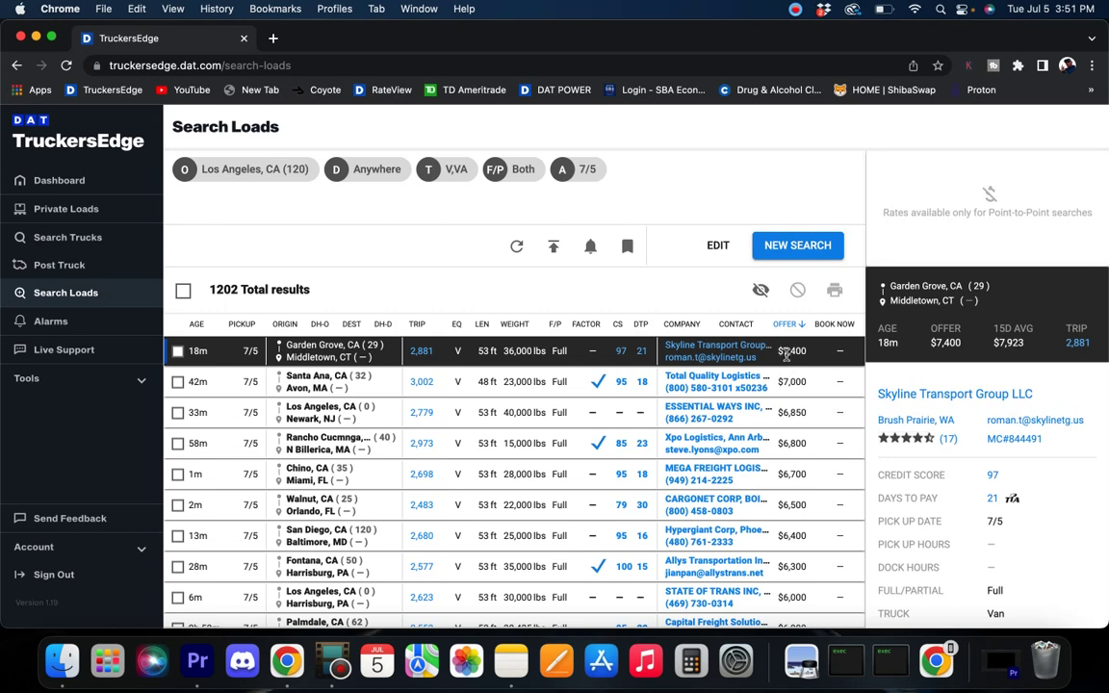
left_click(791, 381)
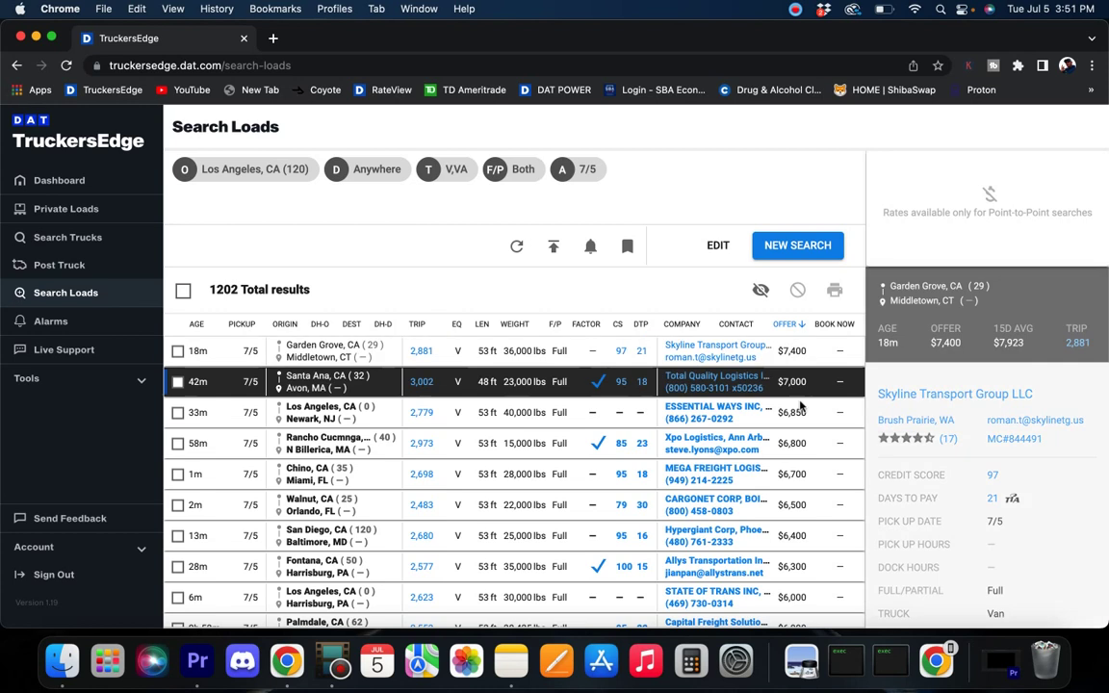
left_click(804, 414)
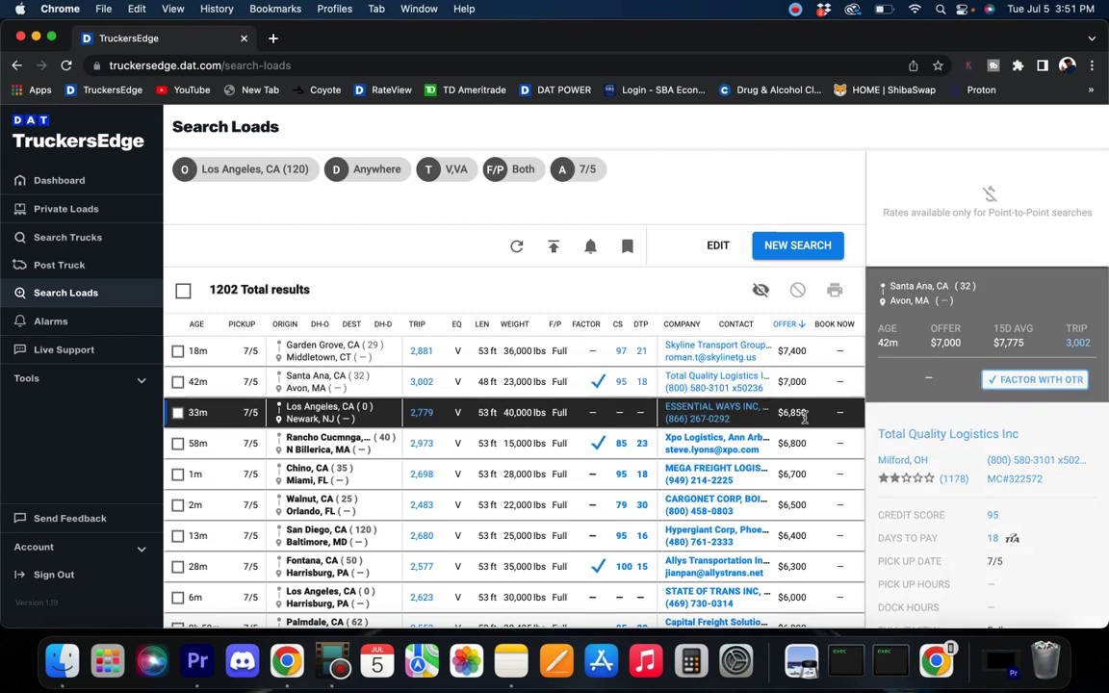
left_click(808, 445)
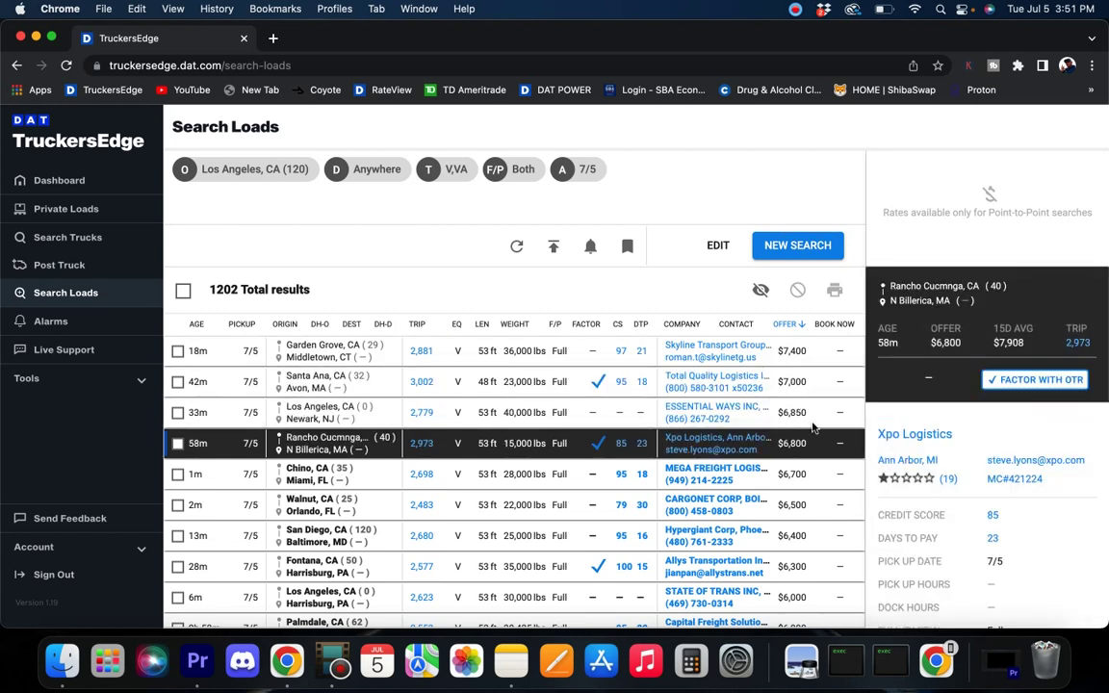
left_click(820, 355)
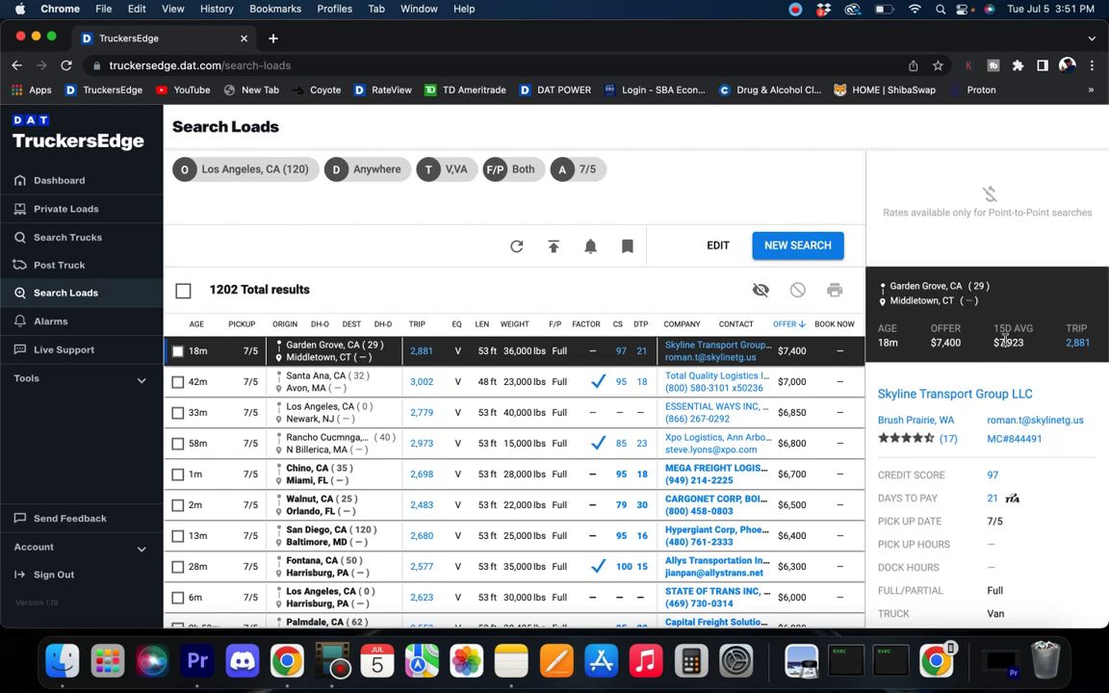
mouse_move(1010, 353)
left_click(814, 414)
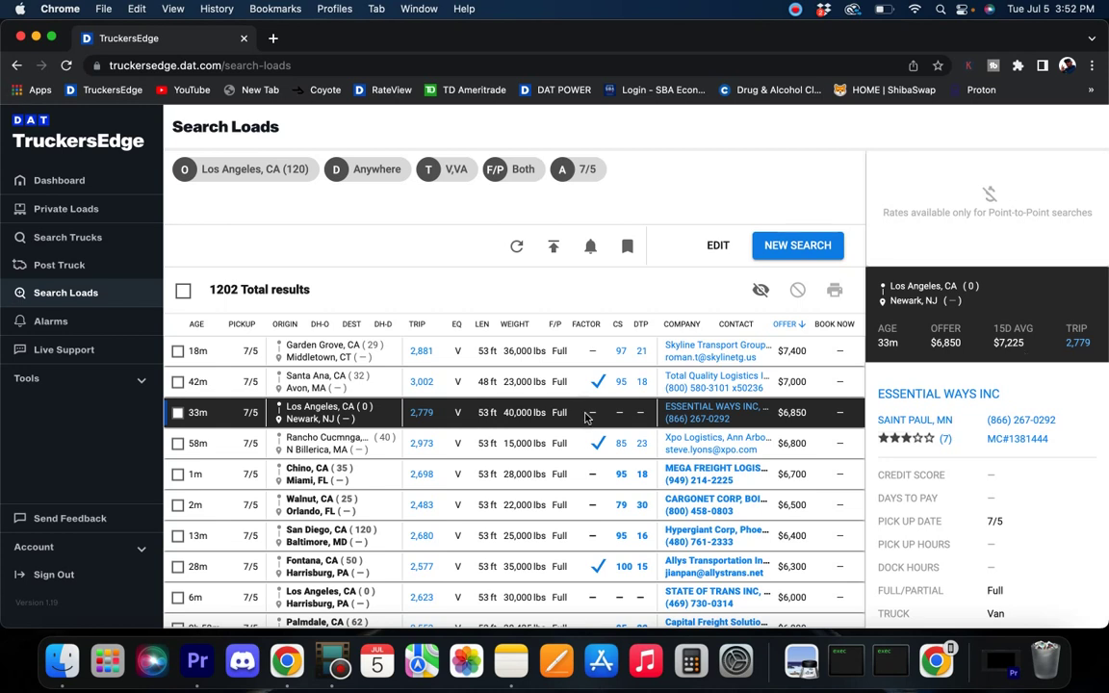
Step: Browse further down the results and inspect the Ontario to Minneapolis and La Mirada to Bismarck load details
scroll(585, 416, "down", 3)
scroll(585, 417, "down", 5)
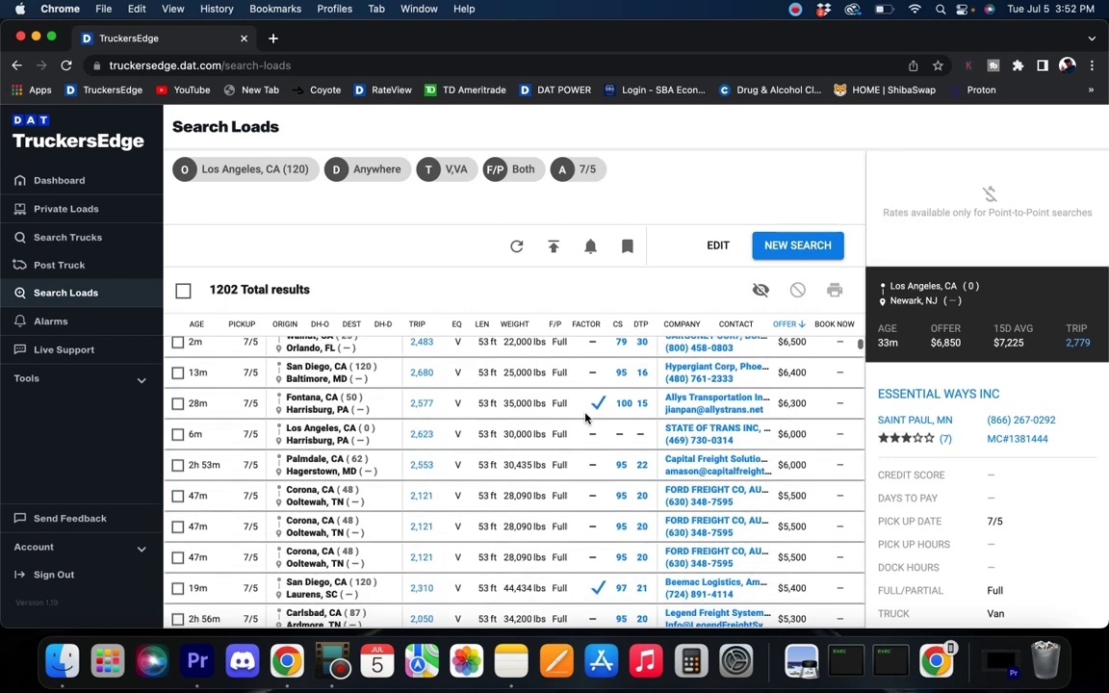
scroll(585, 417, "down", 8)
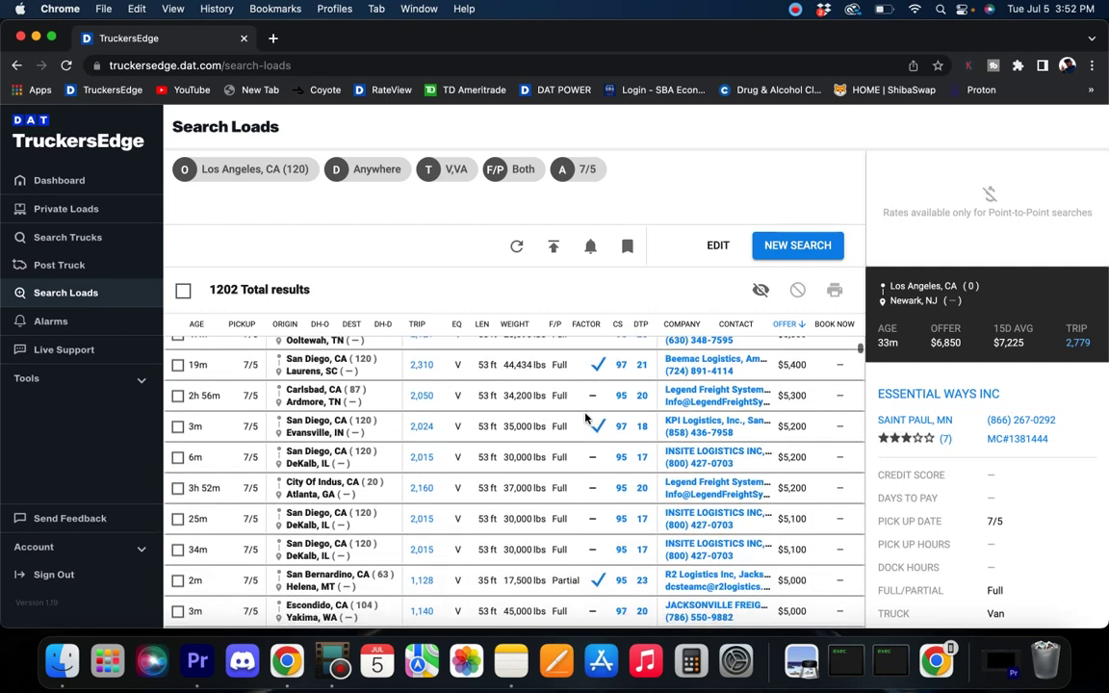
scroll(585, 417, "down", 15)
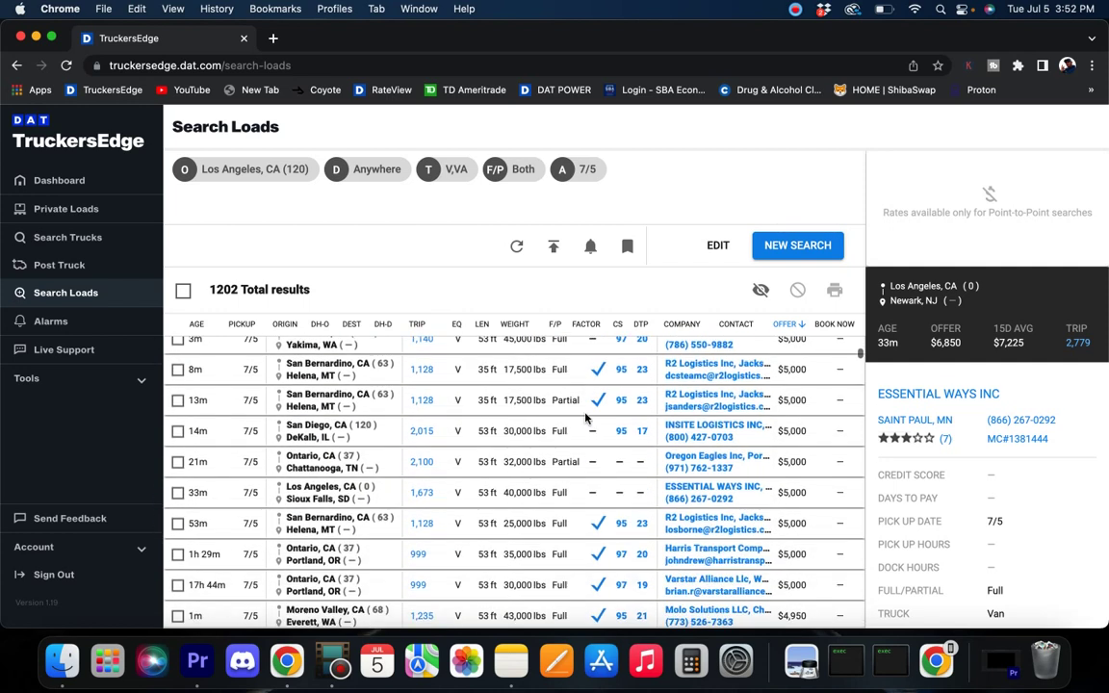
scroll(585, 417, "down", 8)
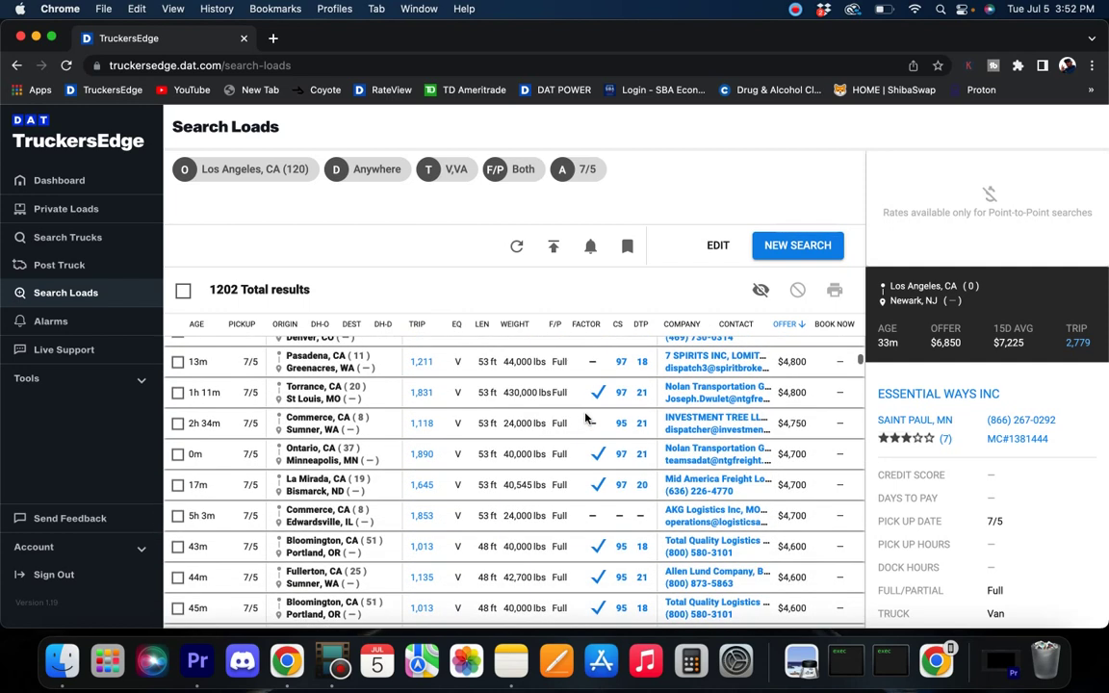
left_click(828, 381)
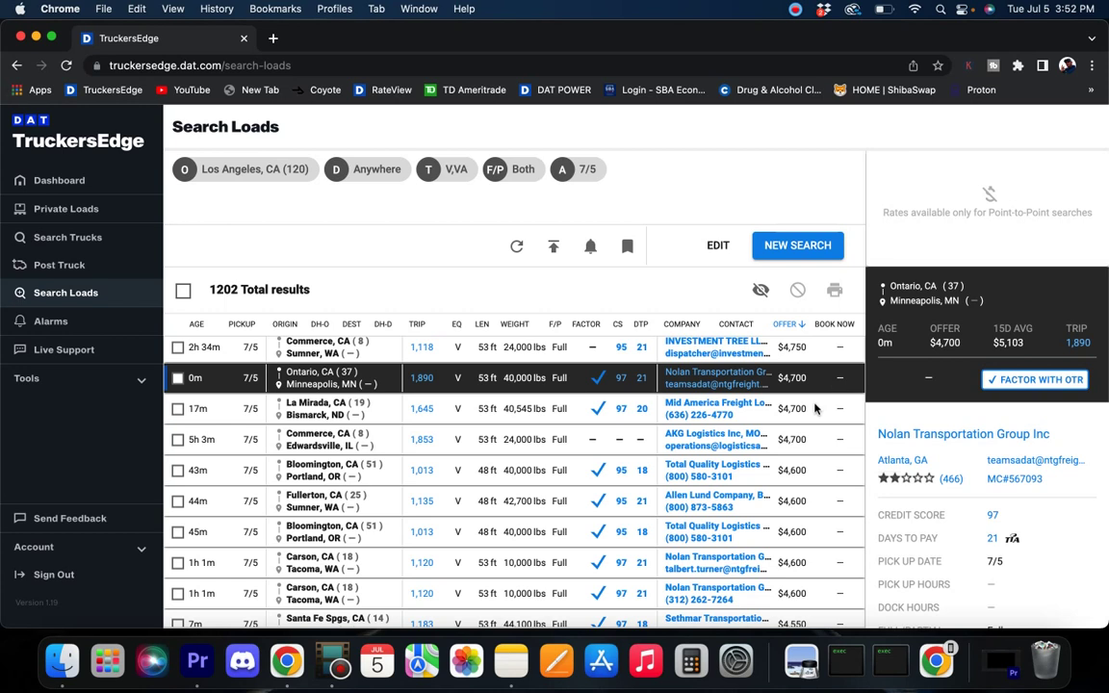
left_click(815, 408)
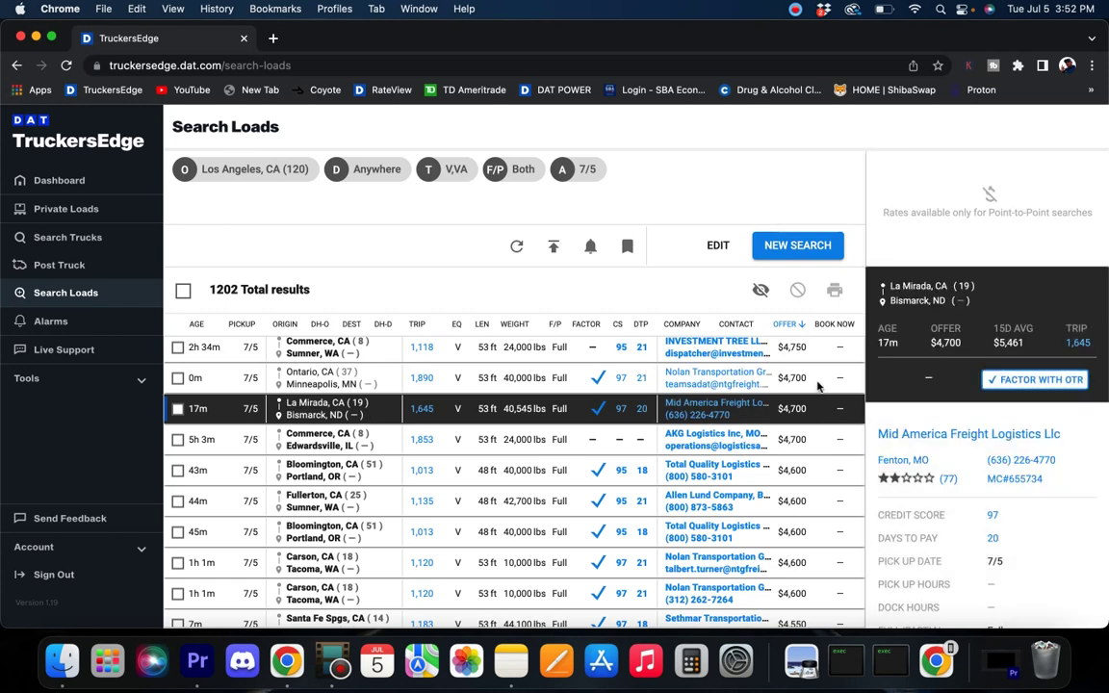
left_click(804, 377)
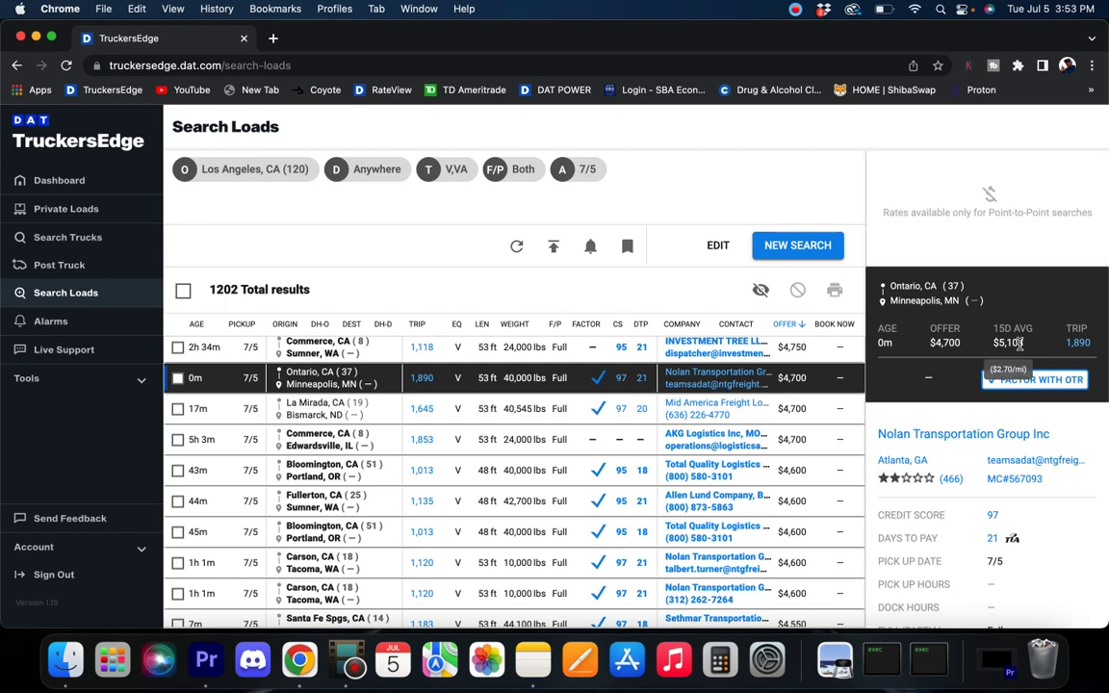
Step: Start a new load search and try to replace the origin with Tracy, CA
left_click(807, 249)
left_click(255, 219)
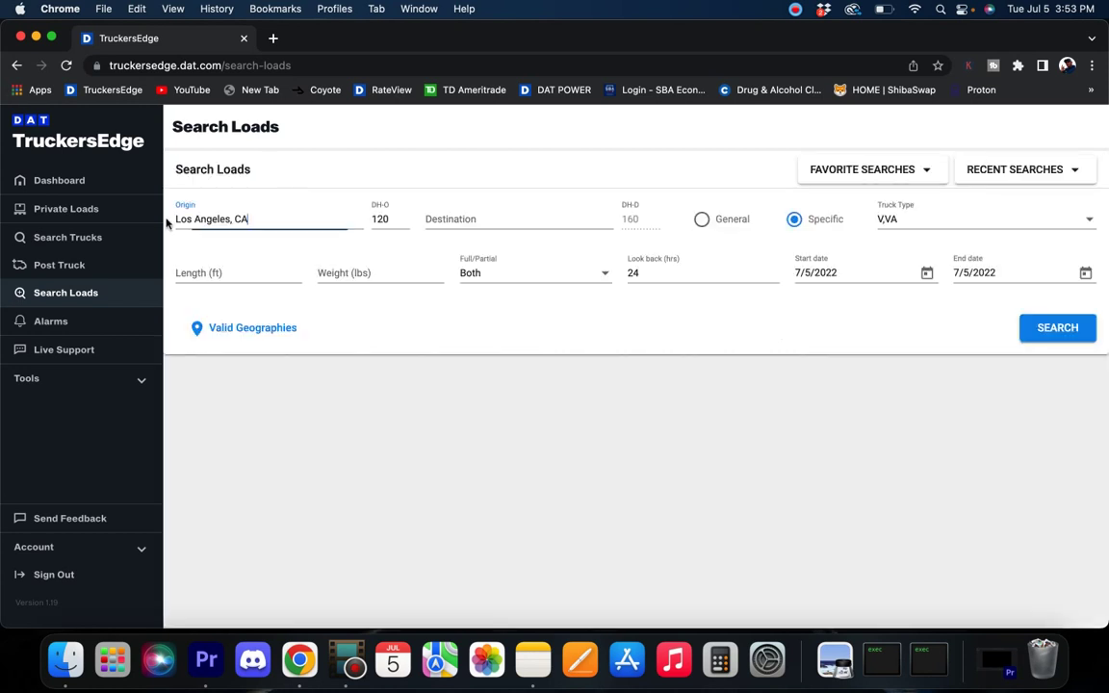
key("BackSpace")
type("tra")
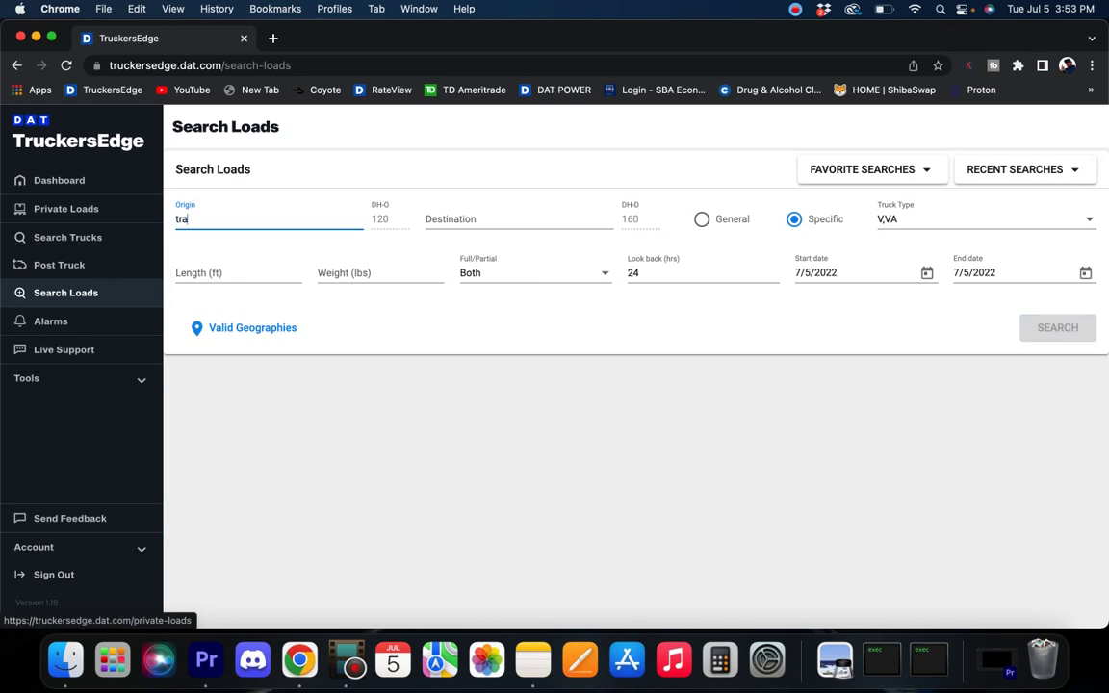
type("cy")
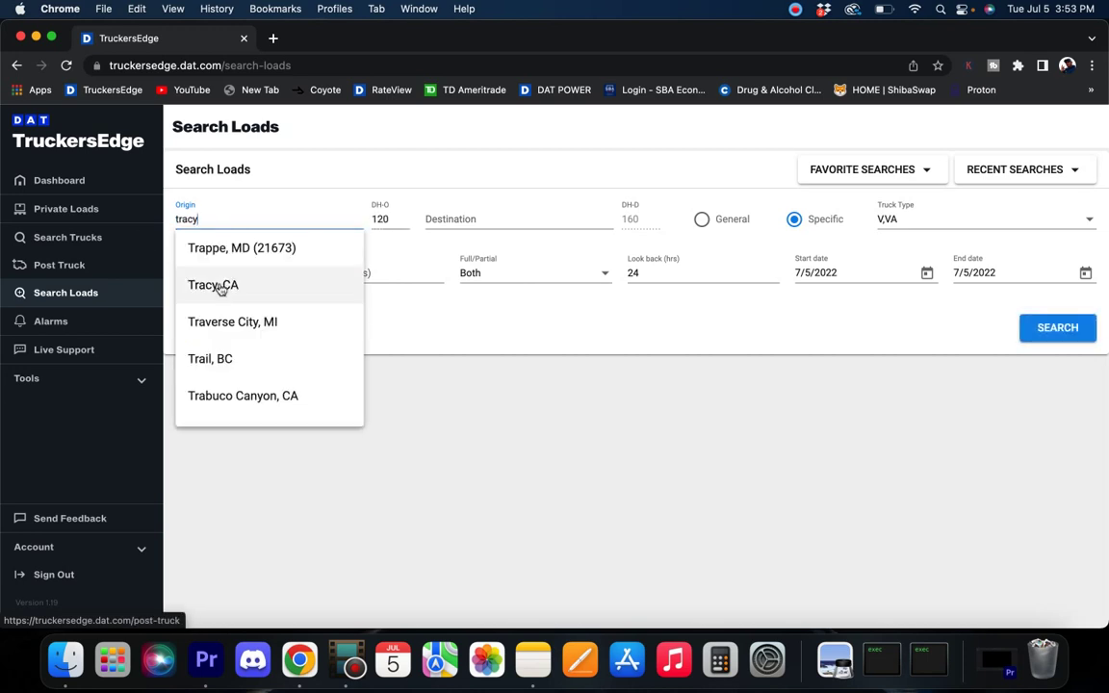
left_click(203, 285)
Step: Clear the mistaken Tracy, NB origin and set the search origin to Tracy, CA
left_click(285, 213)
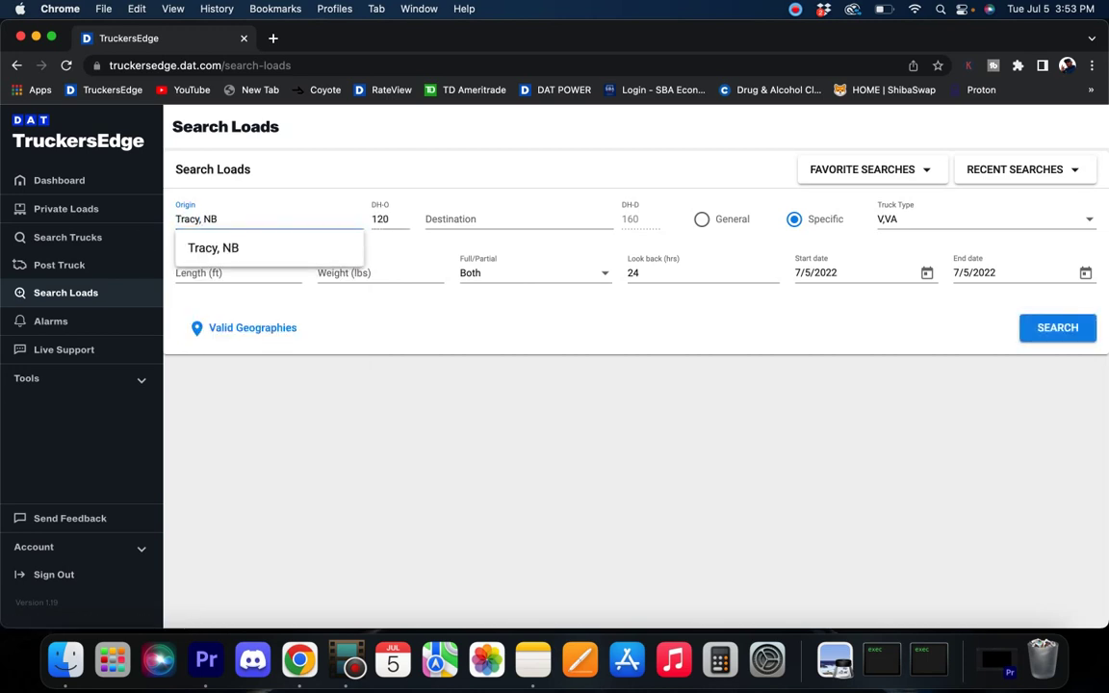
type("ca")
left_click(241, 219)
key("BackSpace")
key("BackSpace")
key("BackSpace")
key("BackSpace")
key("BackSpace")
key("BackSpace")
key("BackSpace")
key("BackSpace")
key("BackSpace")
type("tracy")
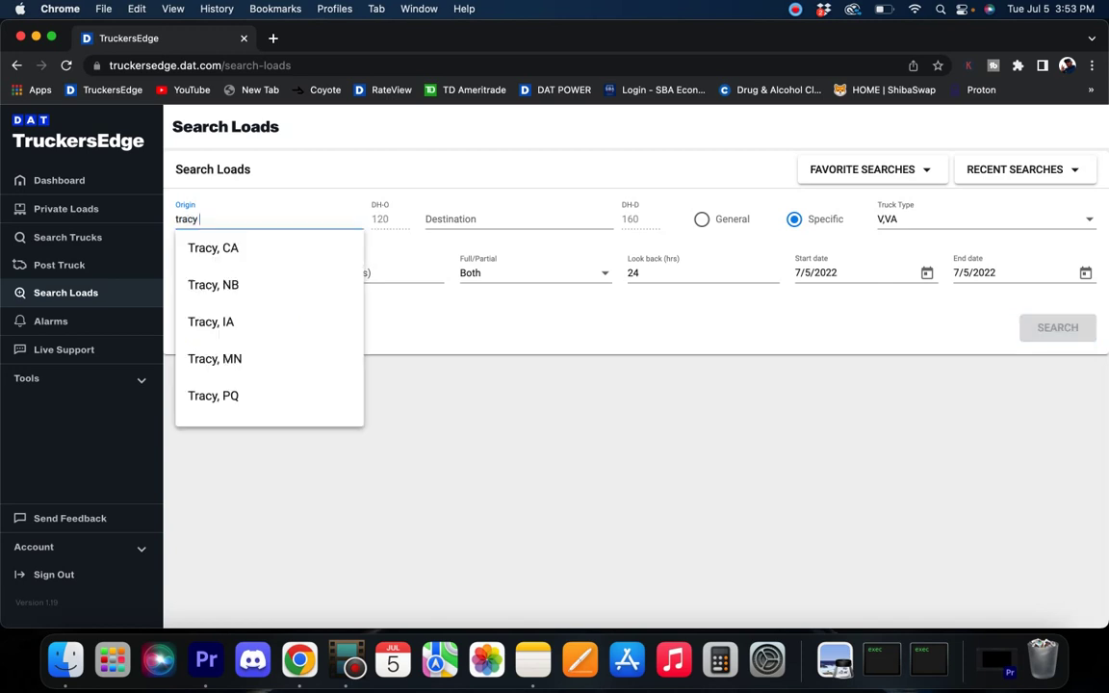
left_click(264, 249)
Step: Set the origin deadhead distance (DH-O) to 200 and run the load search
left_click(395, 222)
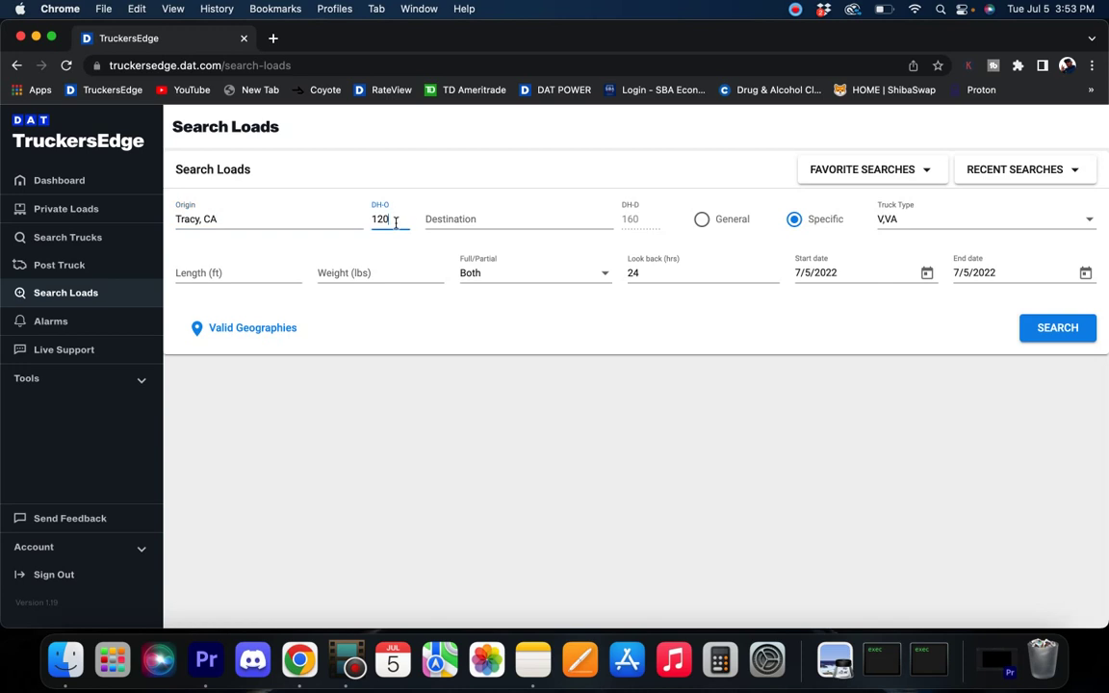
key("BackSpace")
key("BackSpace")
type("200")
left_click(1030, 325)
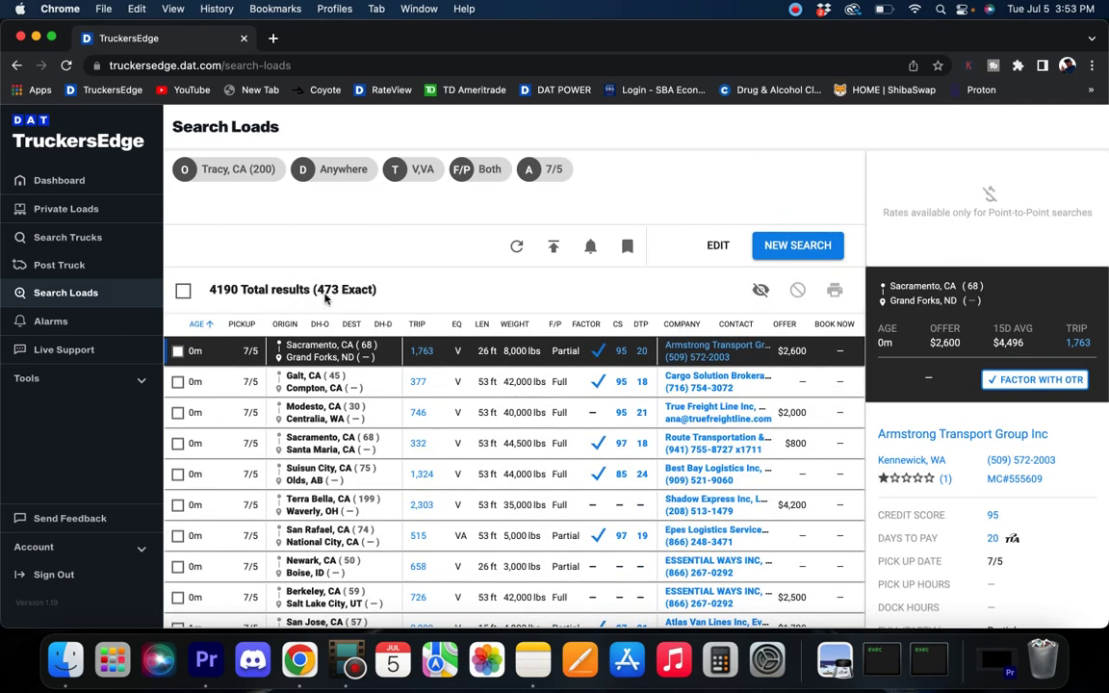
Step: Sort the Tracy load results by highest offer and check the top load's 15-day average rate
left_click_drag(315, 290, 363, 301)
left_click(785, 325)
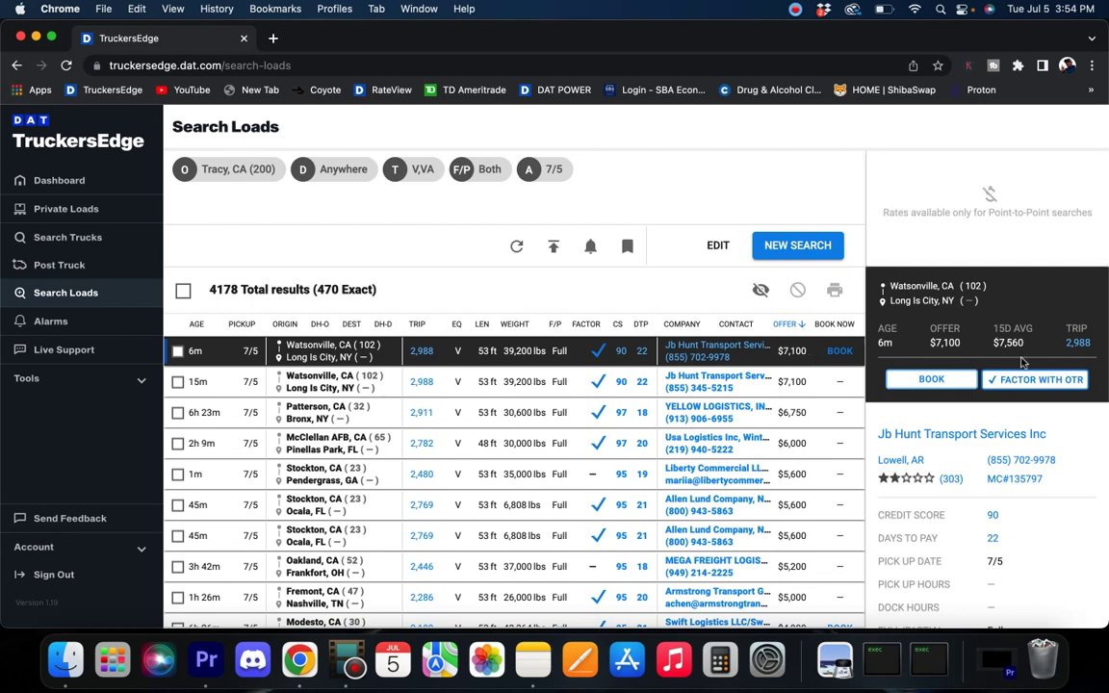
mouse_move(1022, 352)
Step: Start a new load search and replace the origin with Seattle, WA
left_click(812, 247)
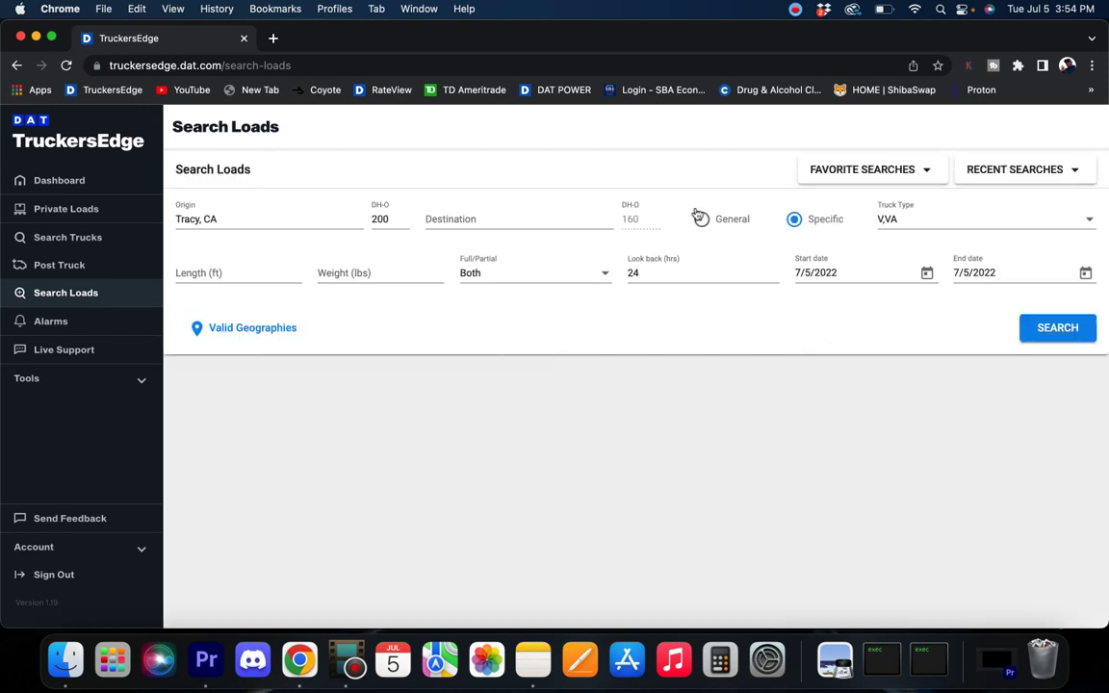
left_click(230, 213)
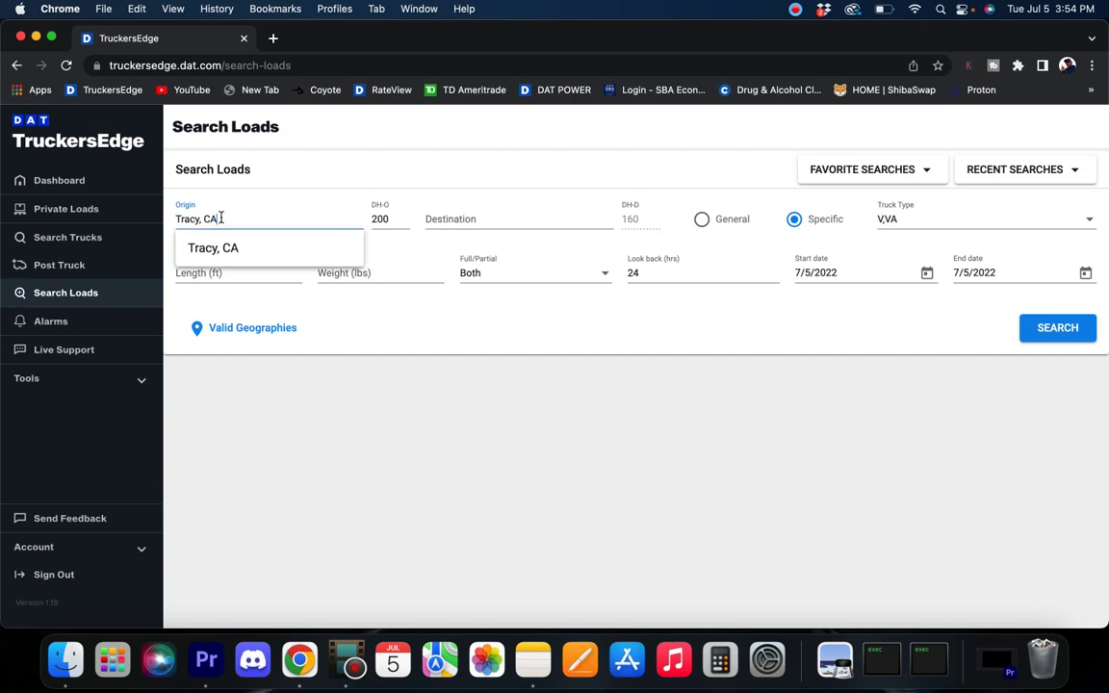
key("super+a")
key("BackSpace")
type("se")
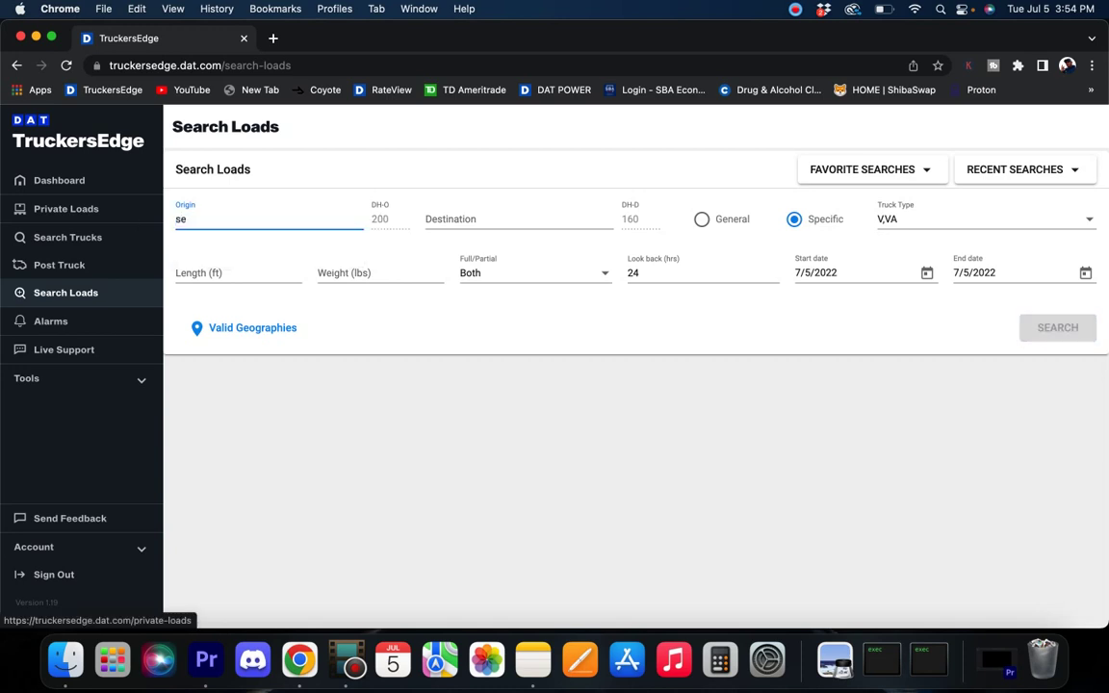
type("attle")
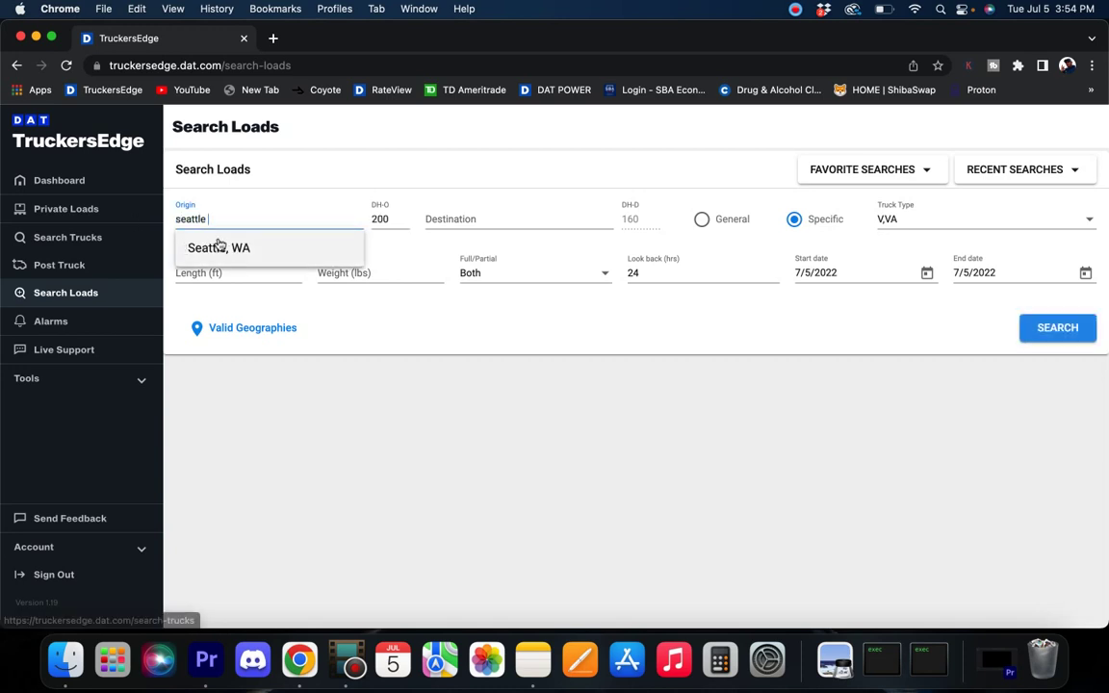
left_click(220, 248)
Step: Set the origin deadhead distance (DH-O) to 120 and run the Seattle load search
double_click(394, 218)
type("1")
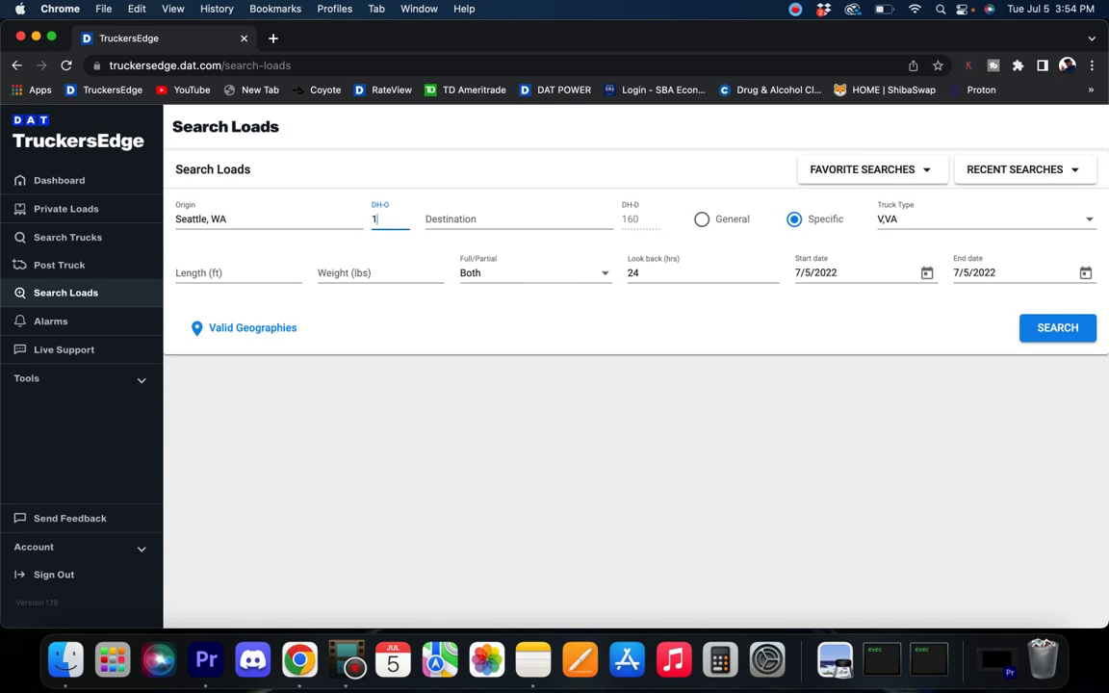
type("20")
left_click(1054, 331)
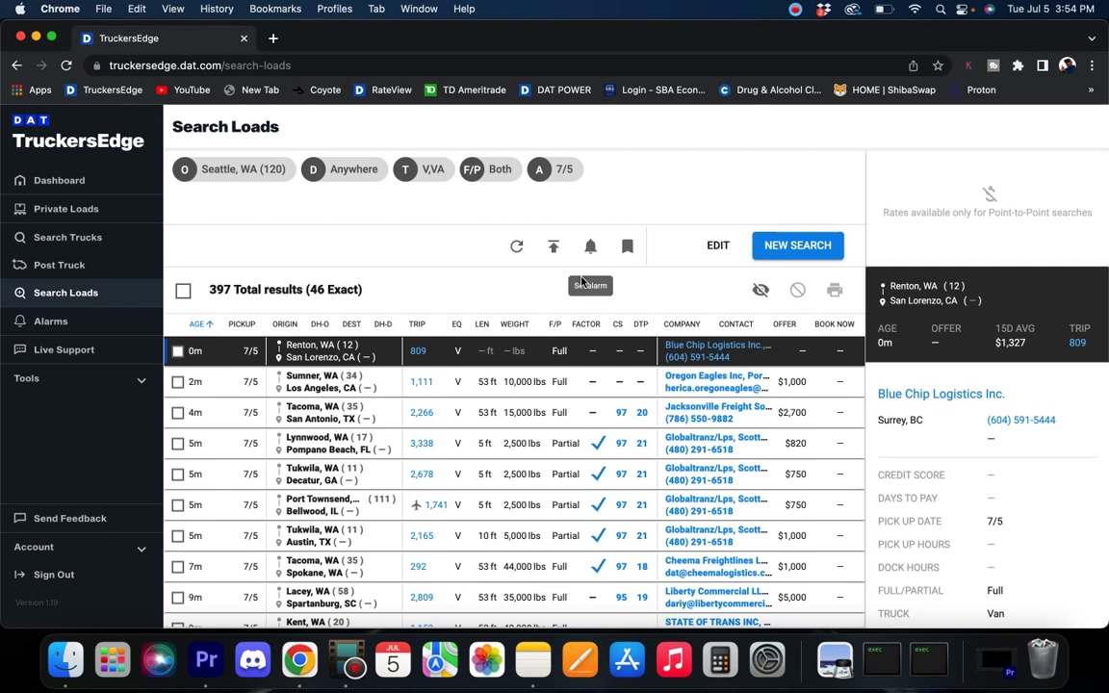
Step: Start a new load search with Kansas City, MO as the origin and run it
left_click(799, 246)
left_click(217, 214)
key("super+a")
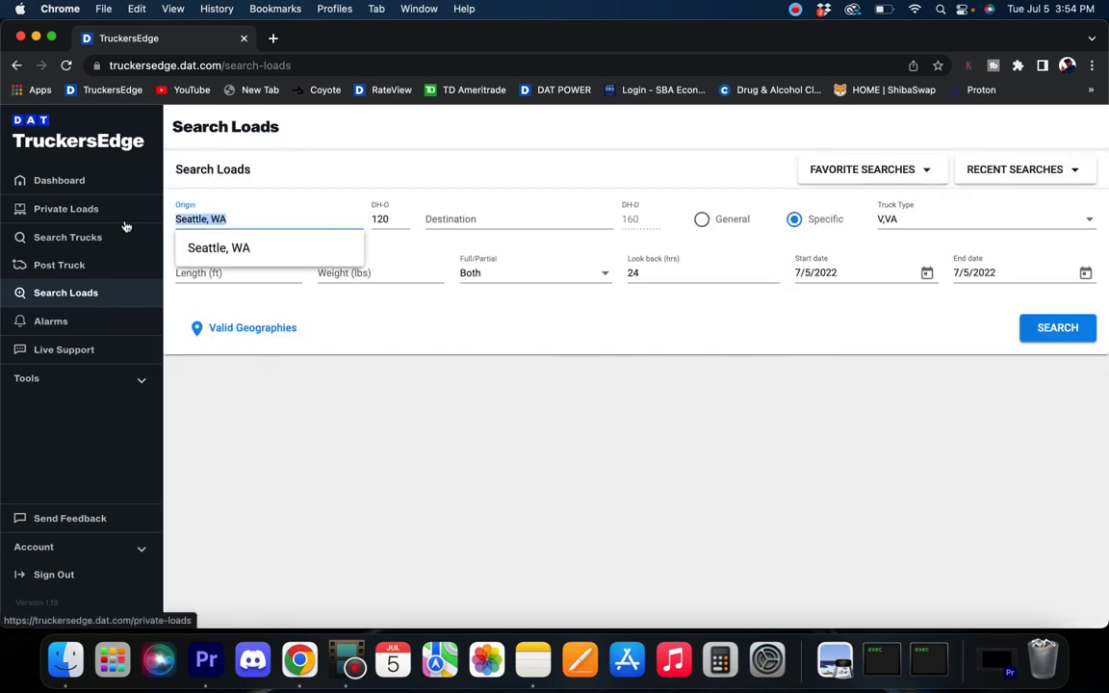
key("BackSpace")
type("kansas")
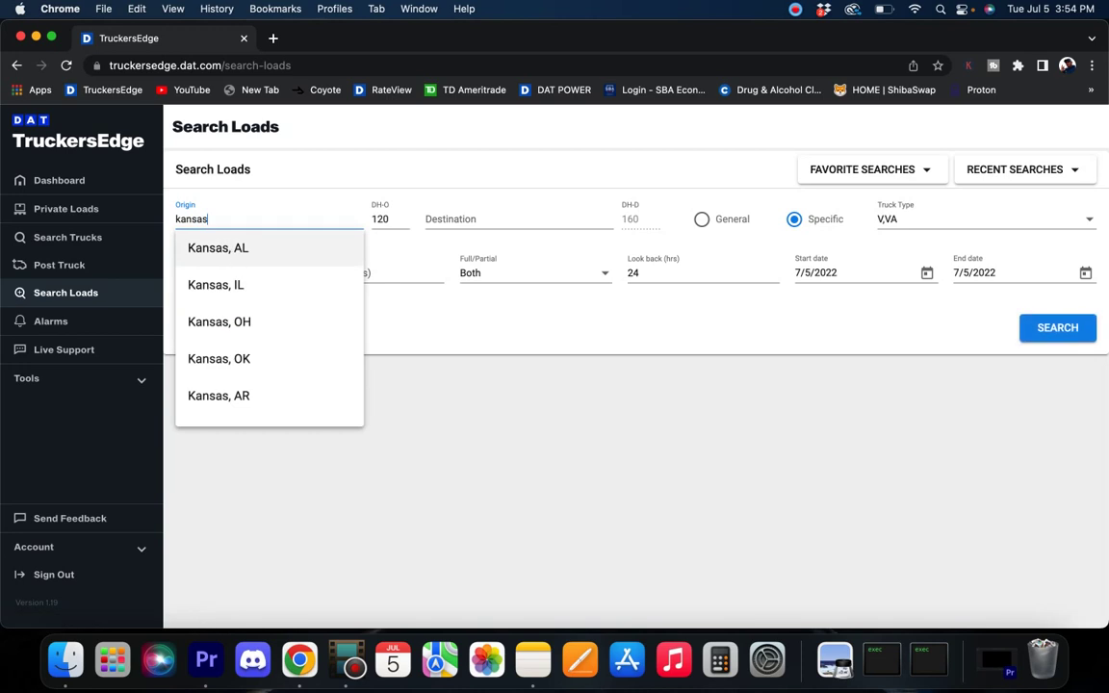
type(" city")
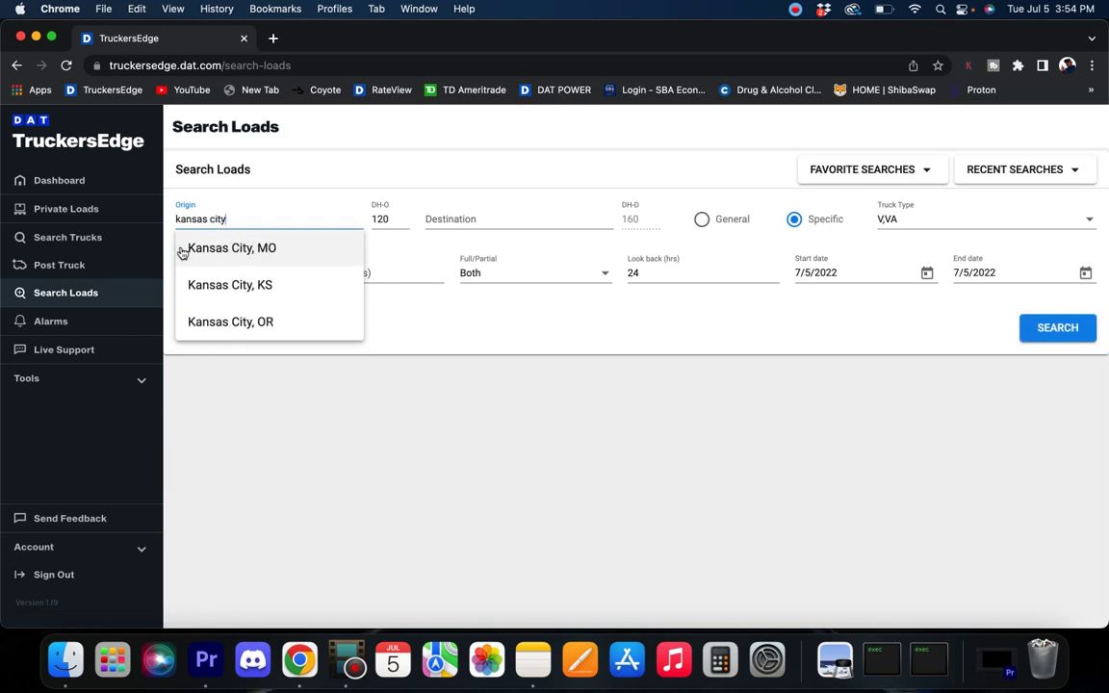
left_click(231, 248)
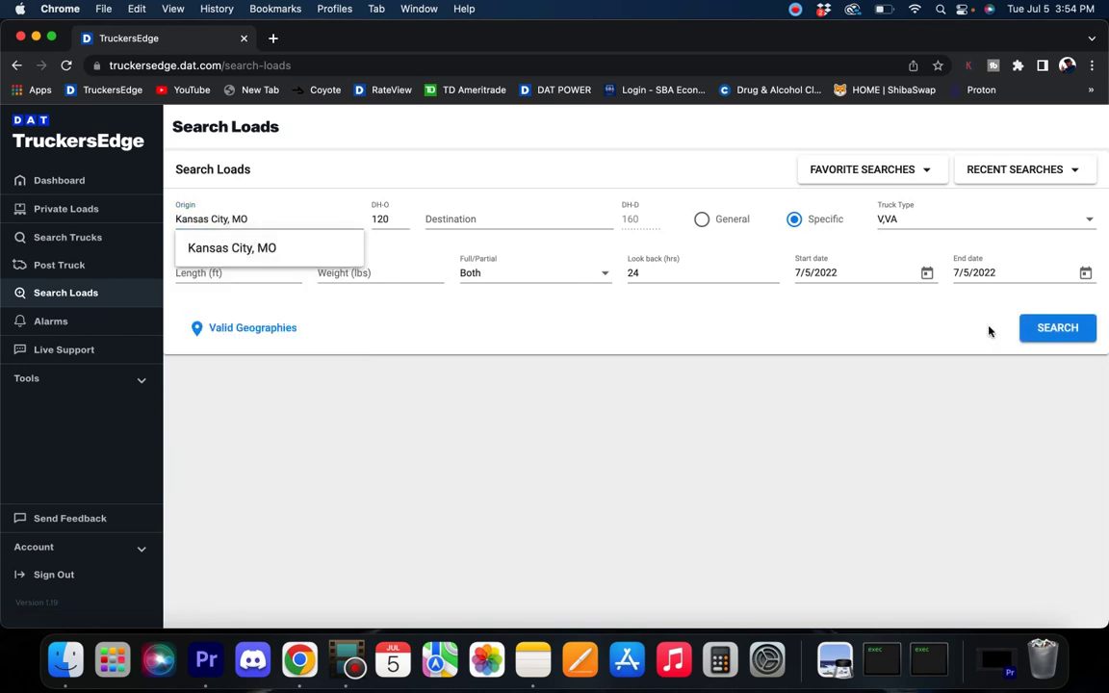
left_click(1024, 327)
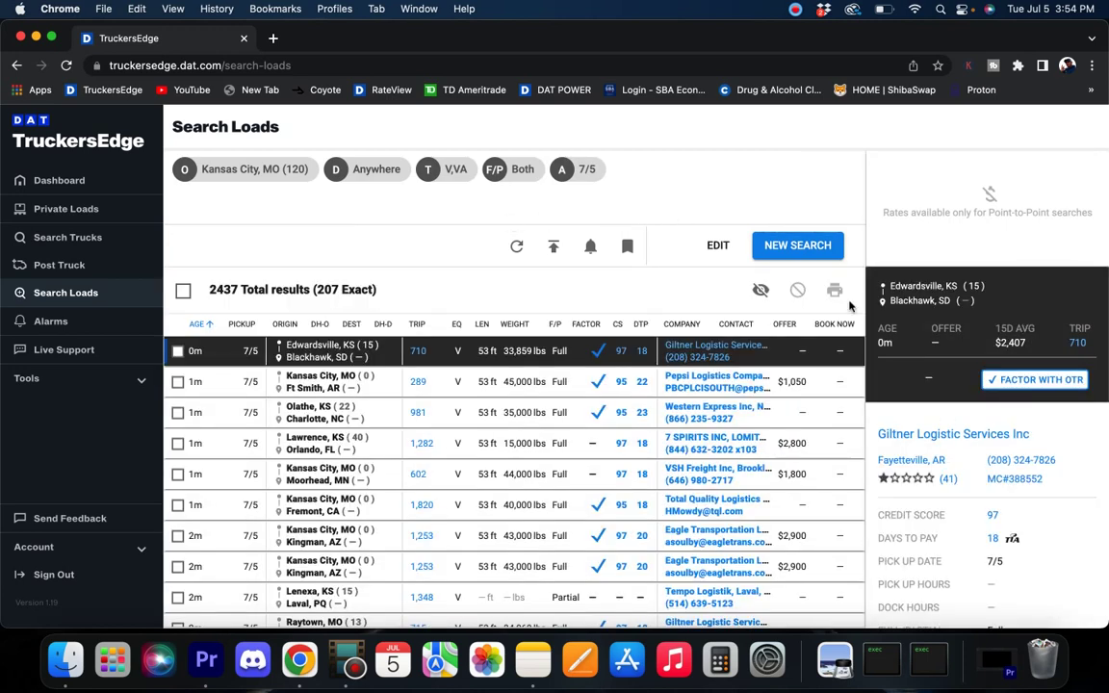
Step: Sort the Kansas City loads by highest offer and look through the best-paying loads
left_click(786, 325)
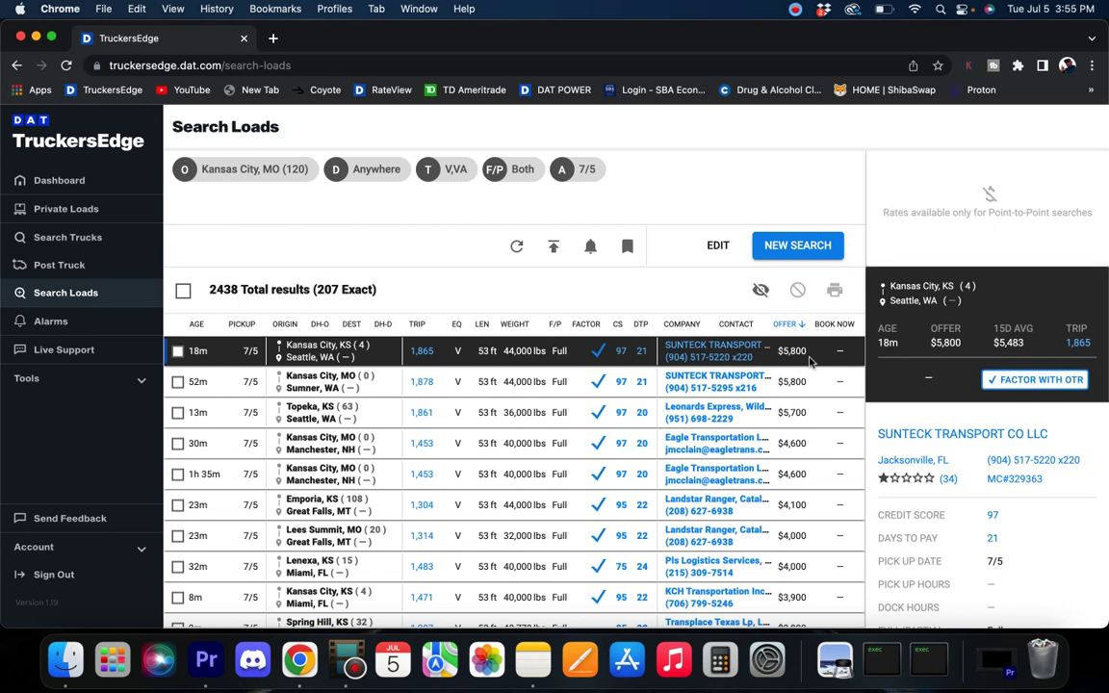
scroll(809, 361, "down", 3)
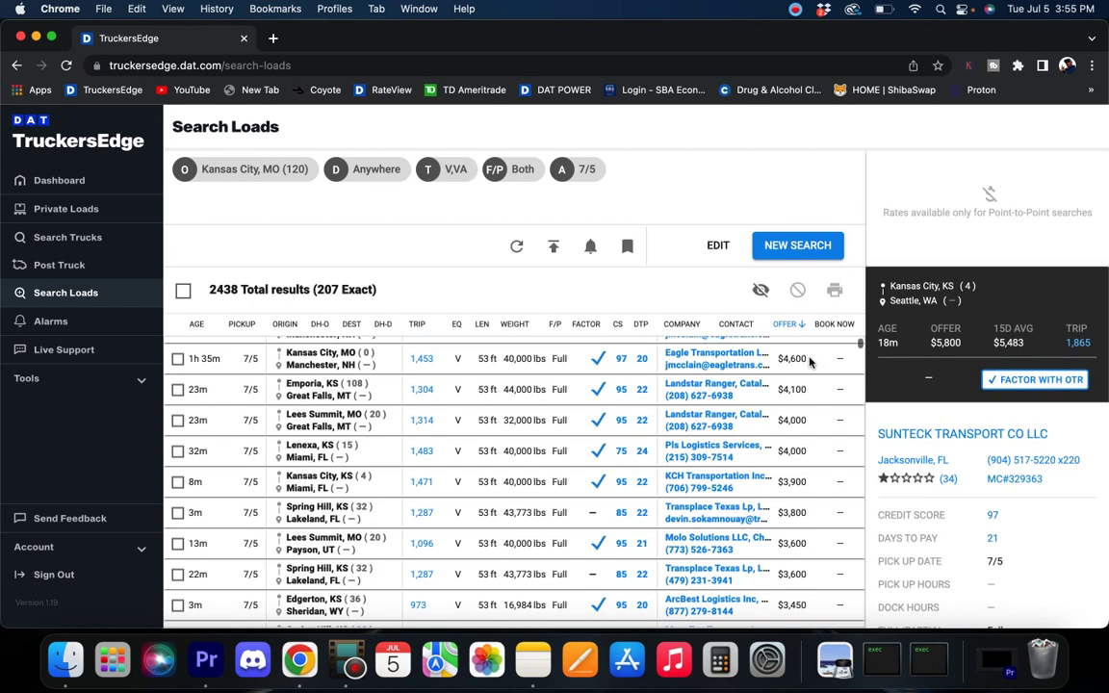
scroll(810, 361, "down", 3)
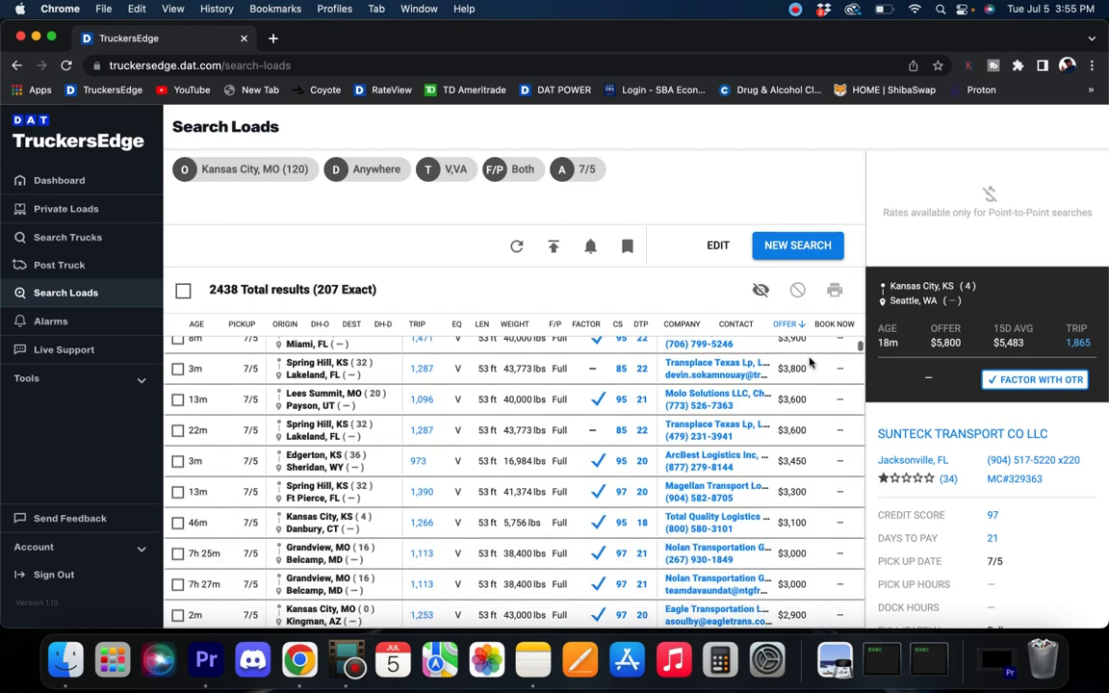
scroll(810, 361, "down", 3)
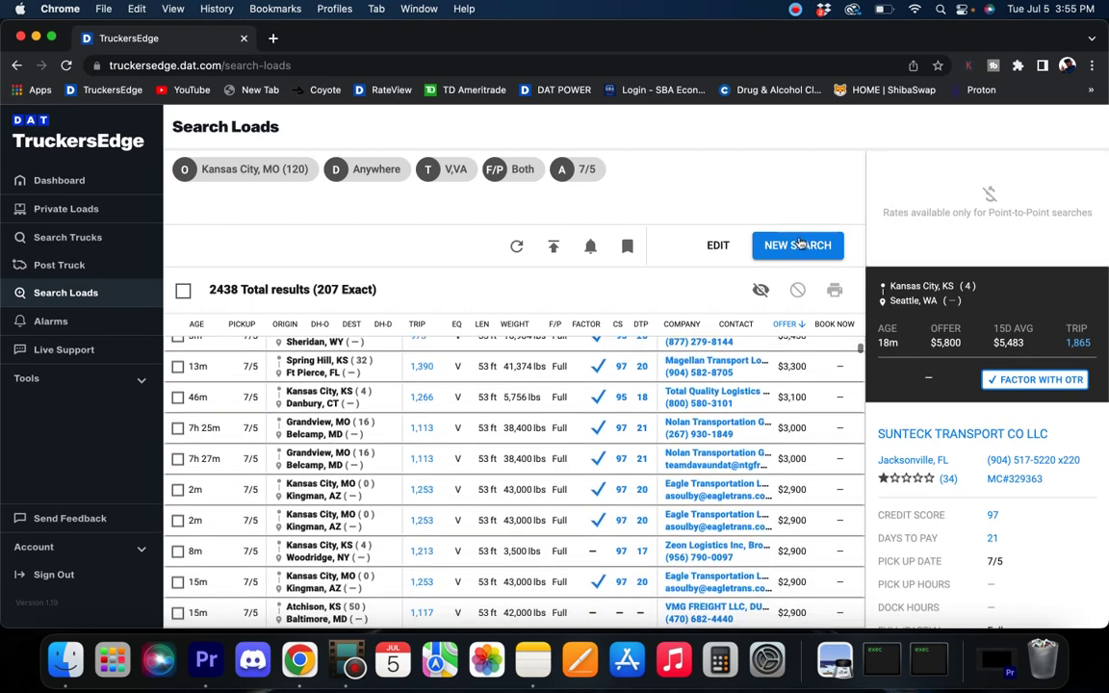
Step: Run a new load search from St Louis, MO (63101) and check its exact-match count
left_click(770, 246)
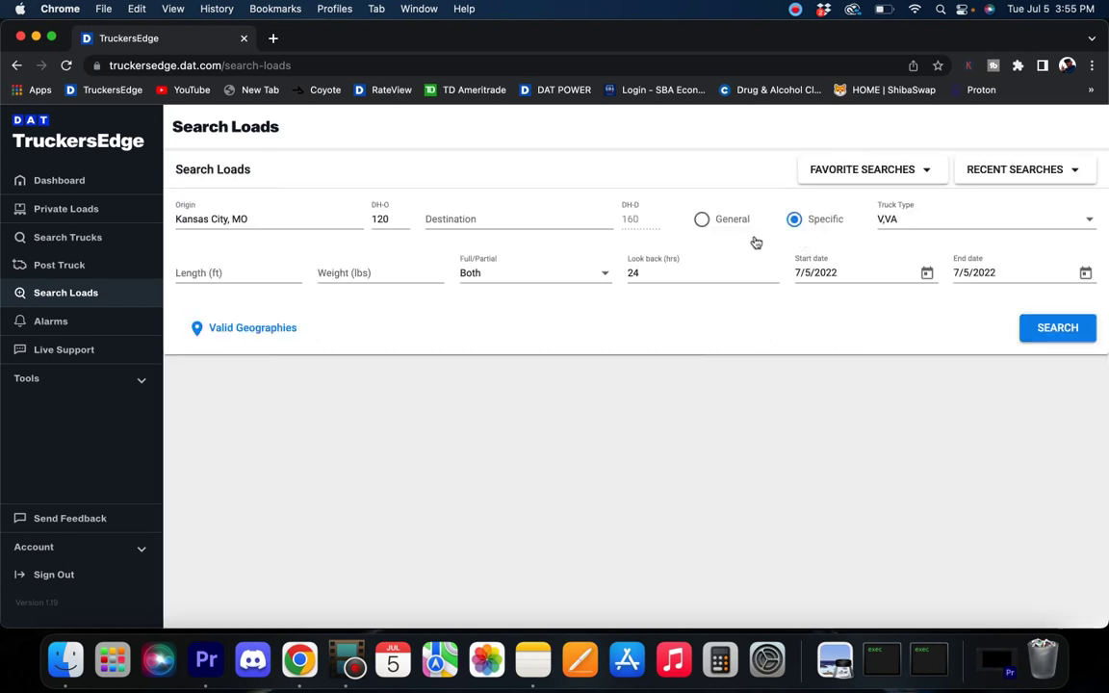
left_click(260, 218)
key("BackSpace")
type("s")
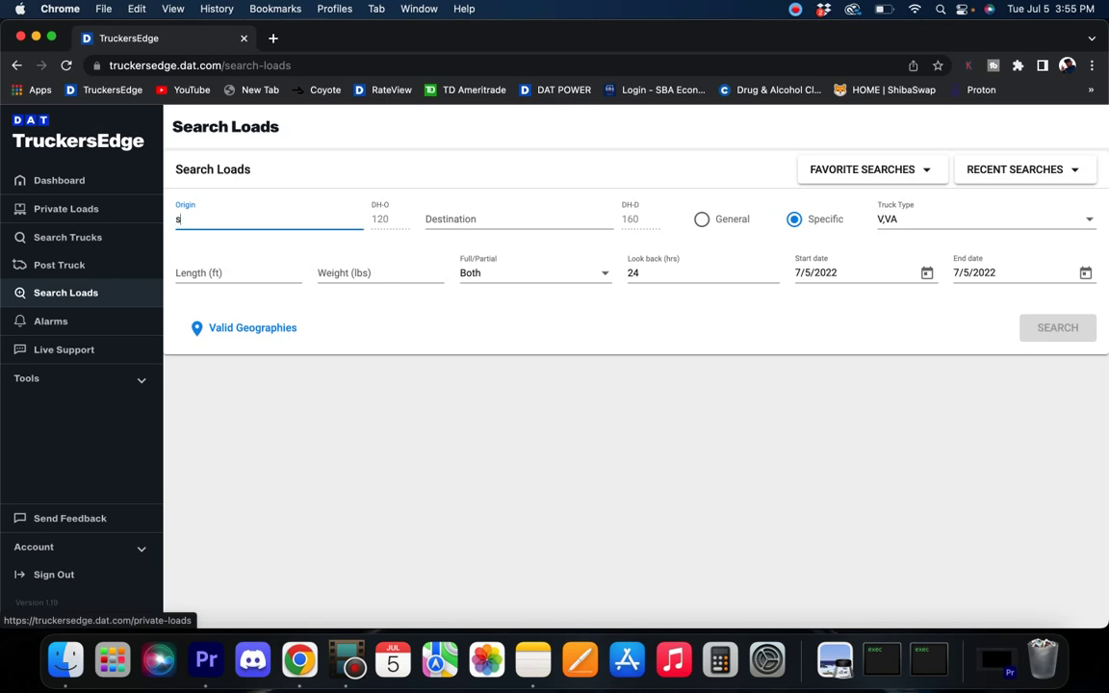
type("t louis")
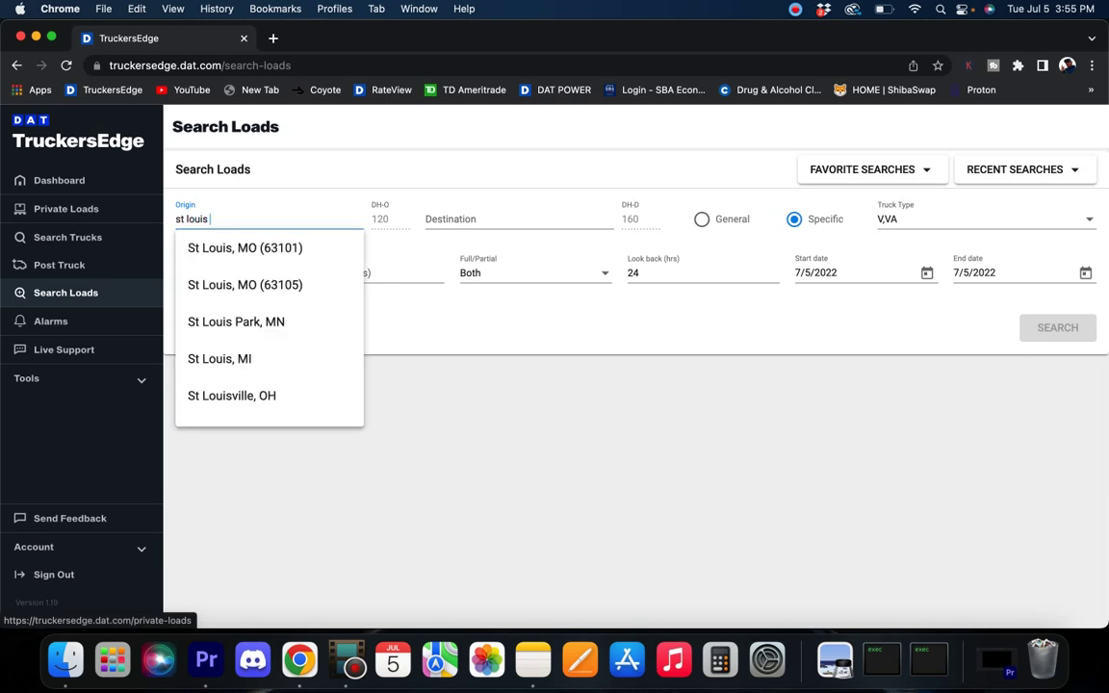
left_click(186, 252)
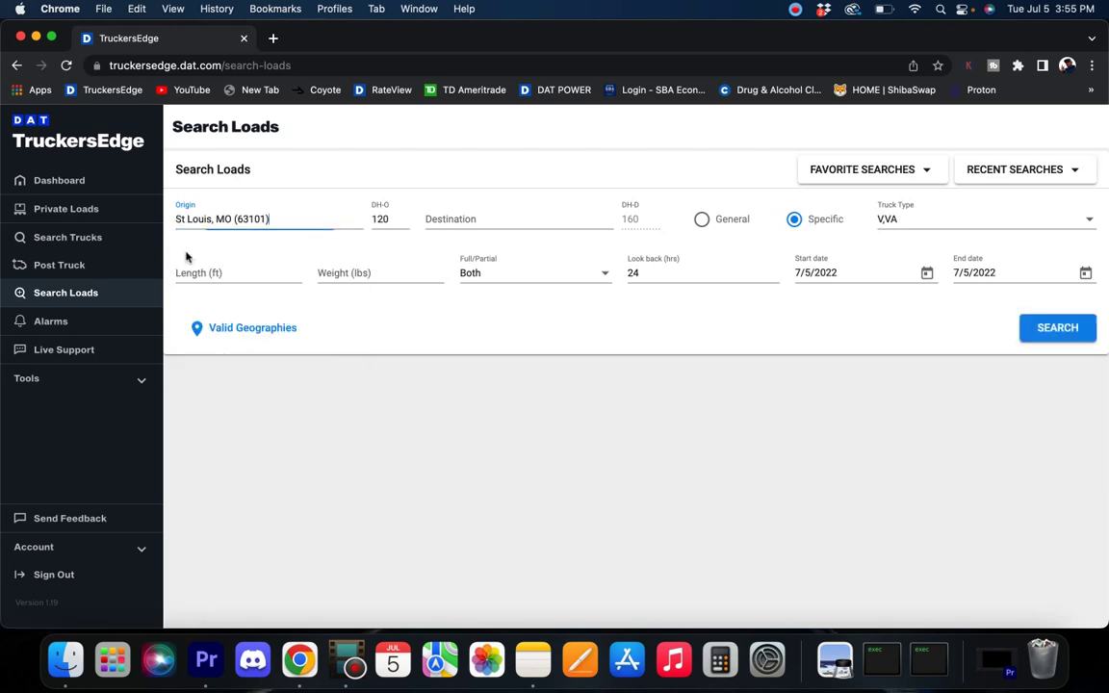
left_click(1059, 328)
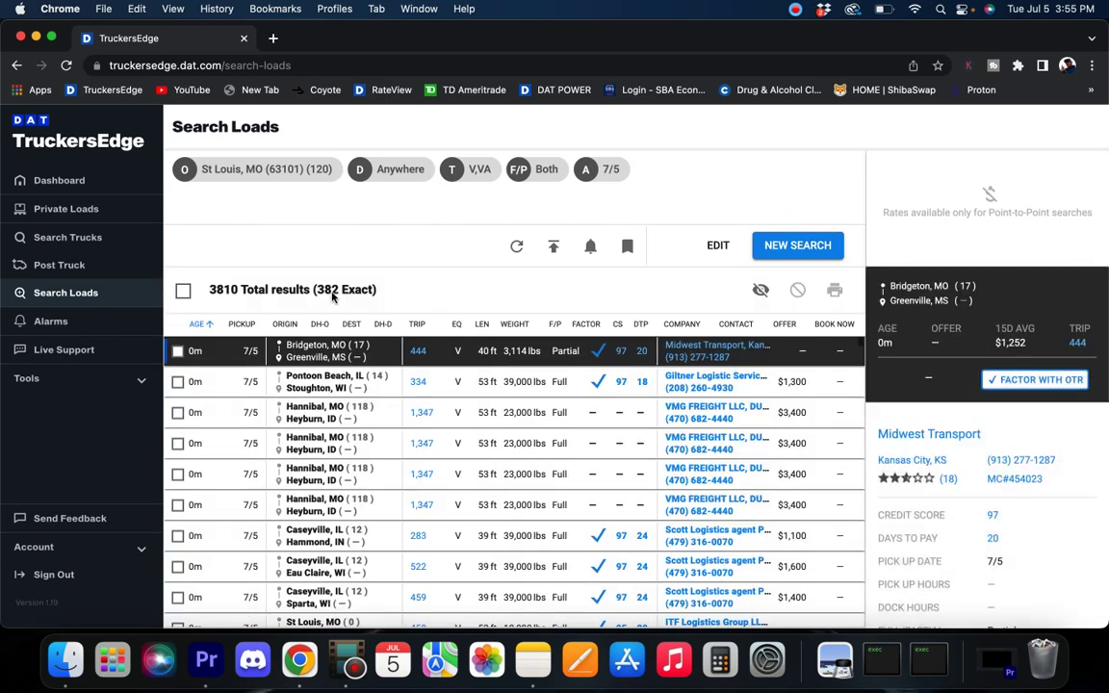
double_click(327, 290)
Step: Start a new load search with Dallas, TX as the origin and run it
left_click(798, 246)
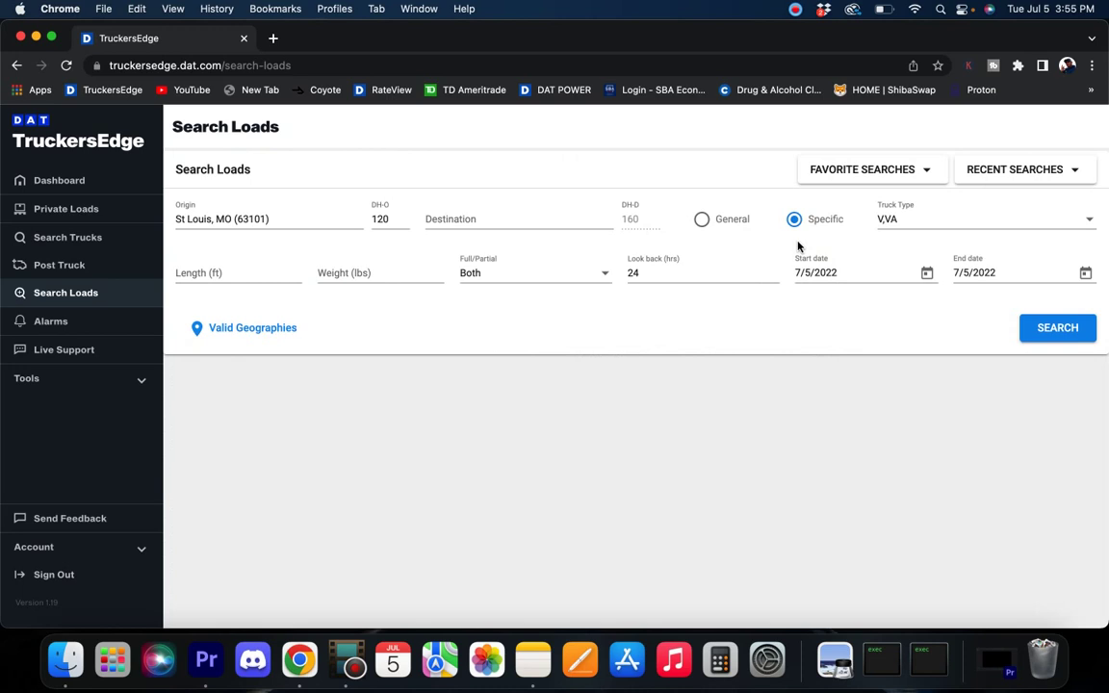
left_click(253, 220)
key("super+a")
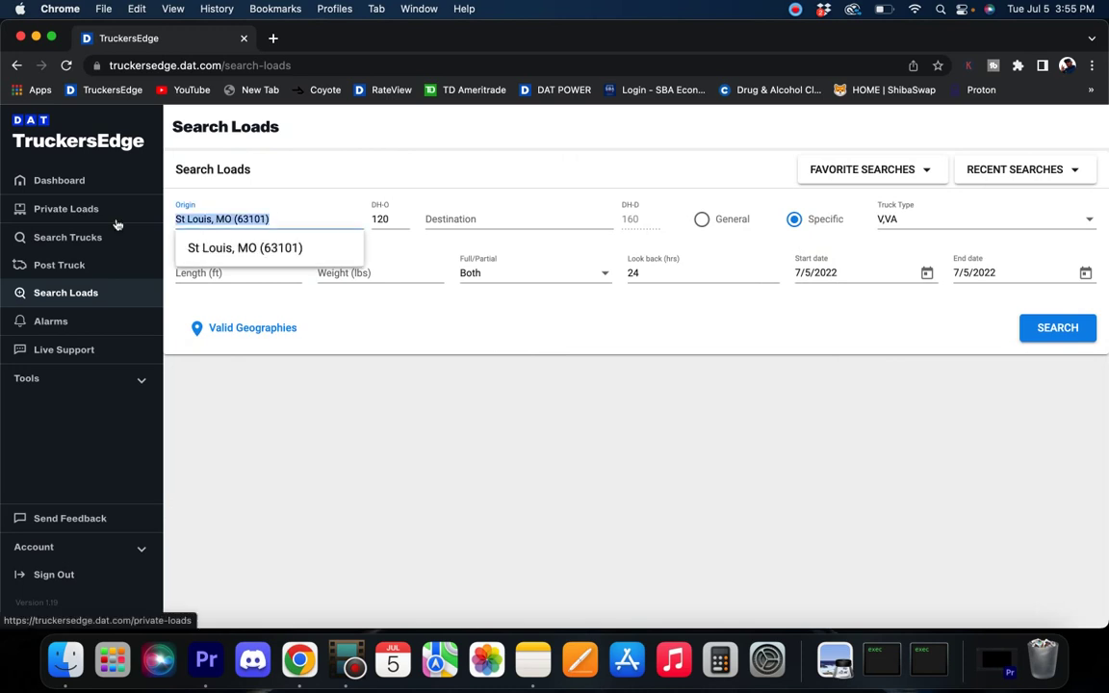
key("BackSpace")
type("da")
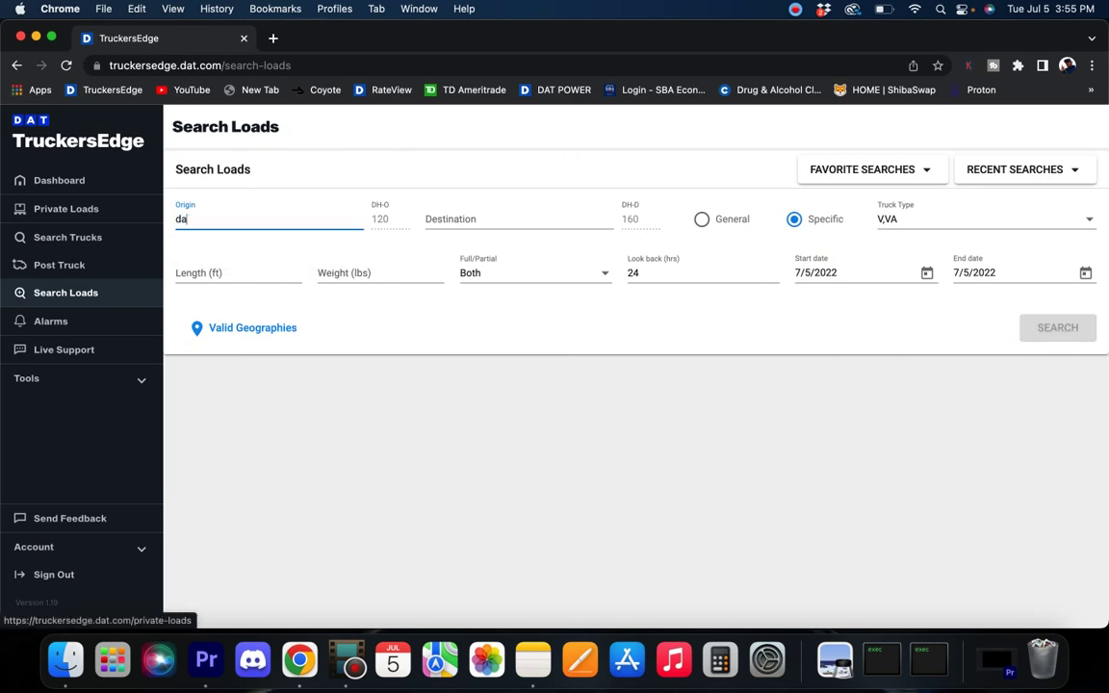
type("llas")
left_click(220, 247)
left_click(1059, 329)
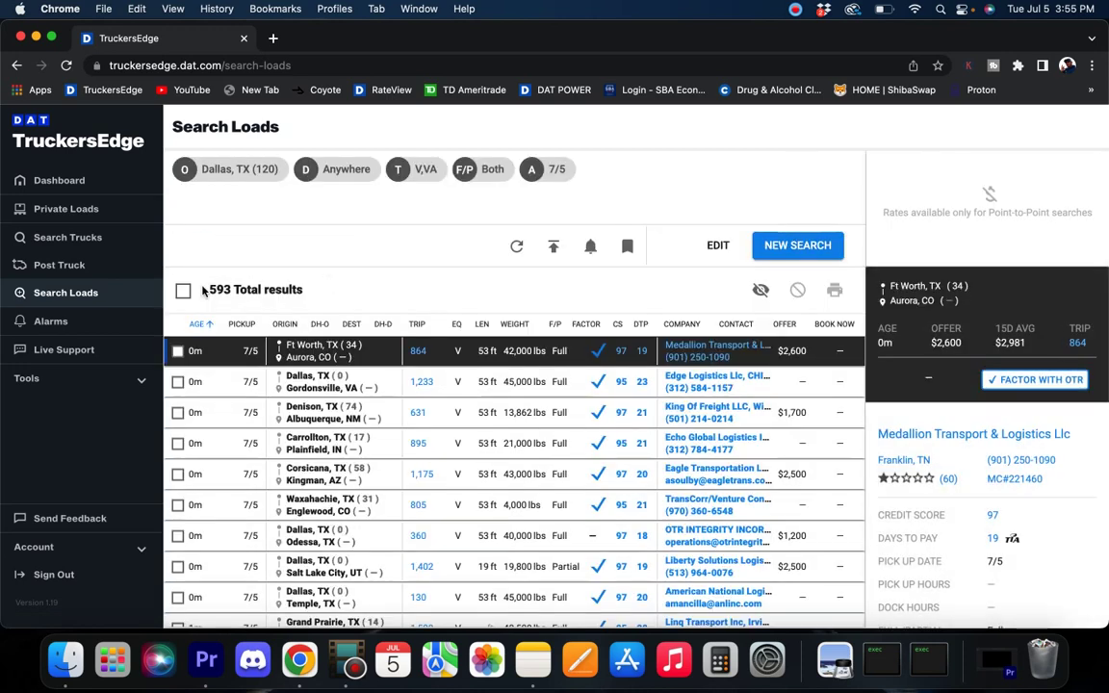
Step: Check the Dallas result total, sort the loads by highest offer and check the top load's 15-day average rate per mile
left_click_drag(204, 291, 269, 291)
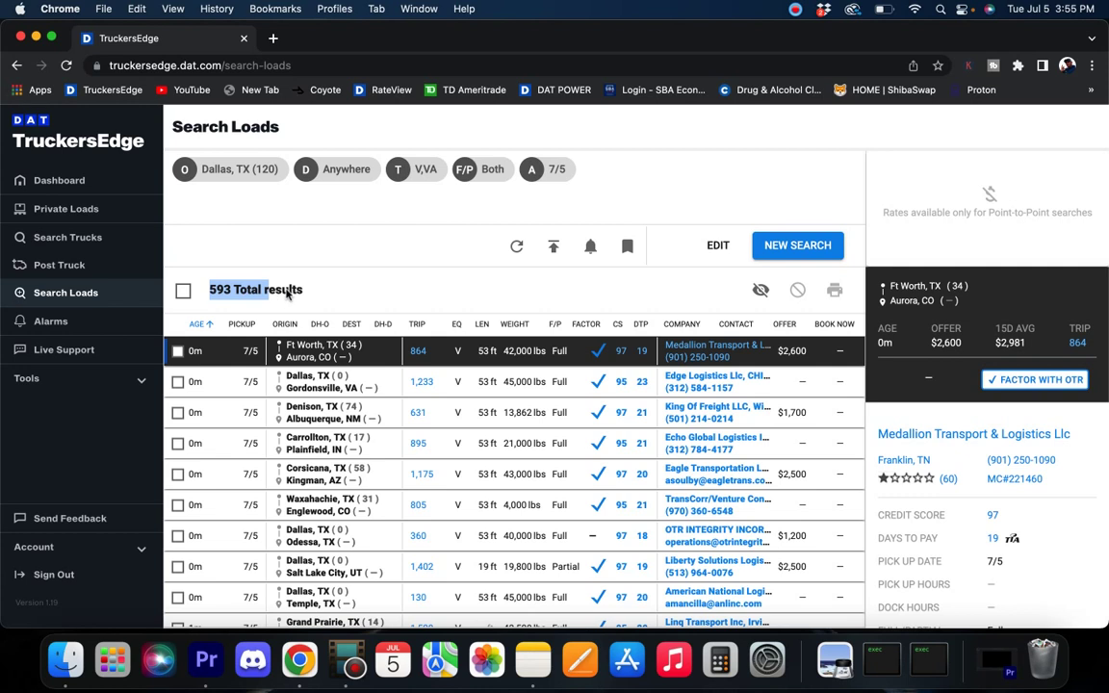
left_click(782, 324)
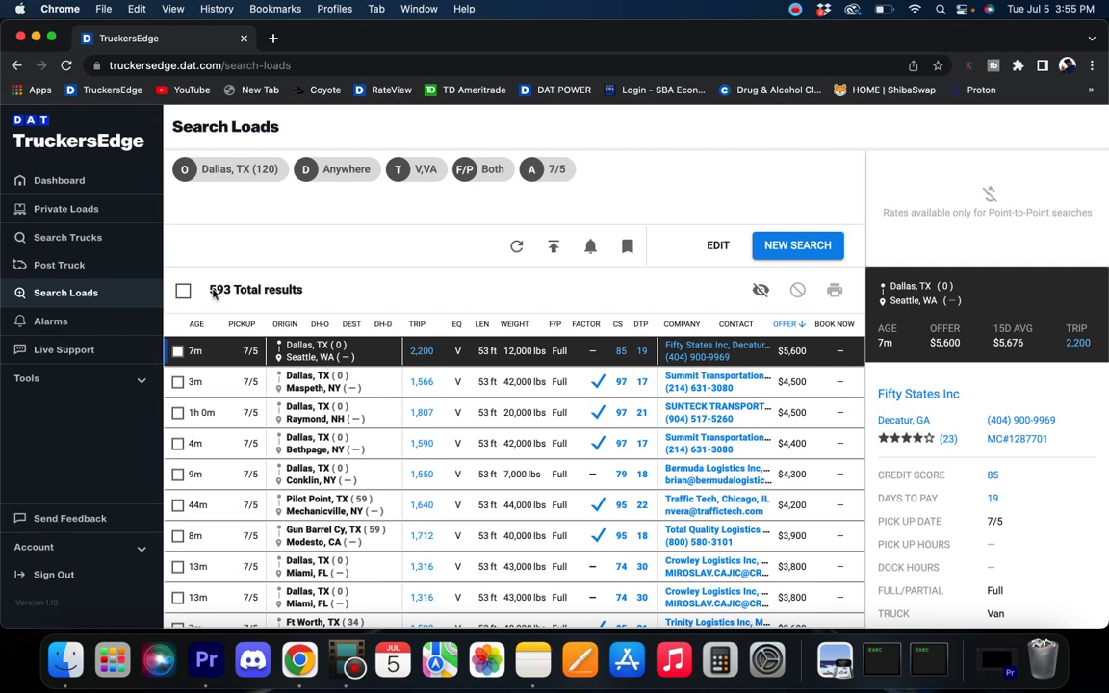
left_click_drag(209, 289, 260, 291)
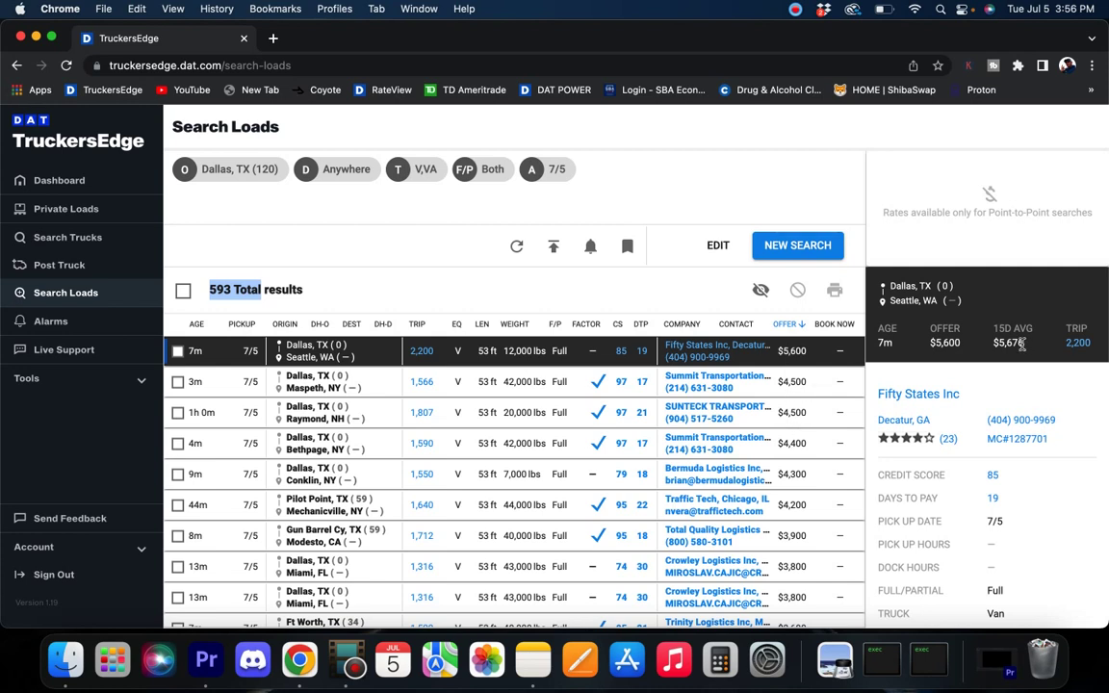
mouse_move(1014, 345)
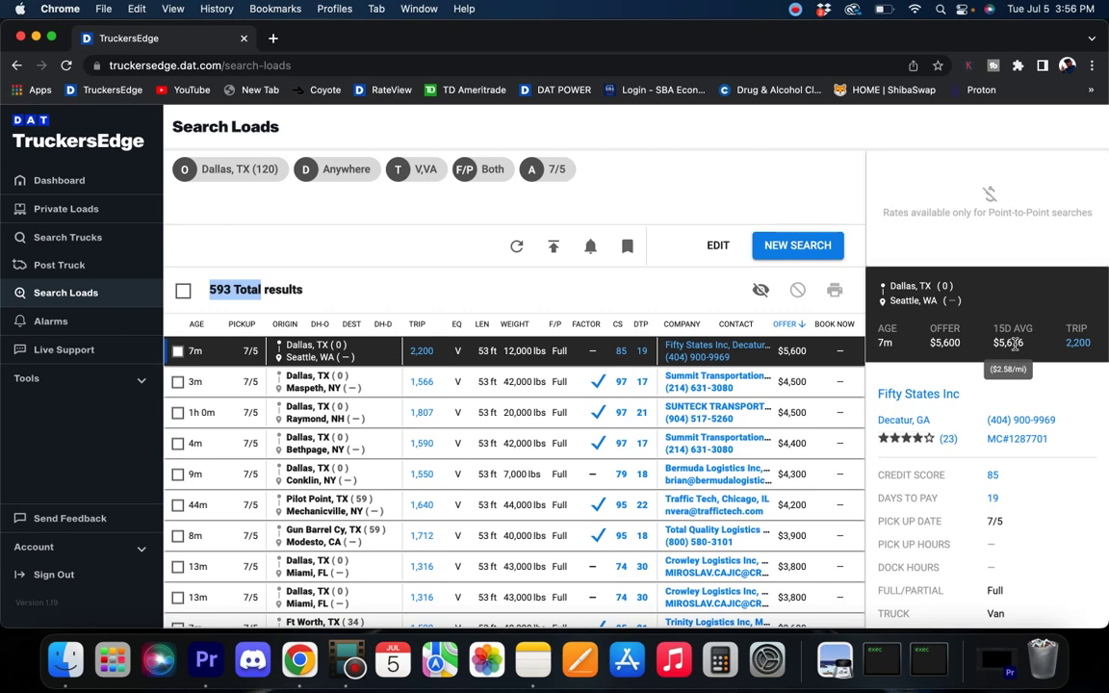
left_click(591, 257)
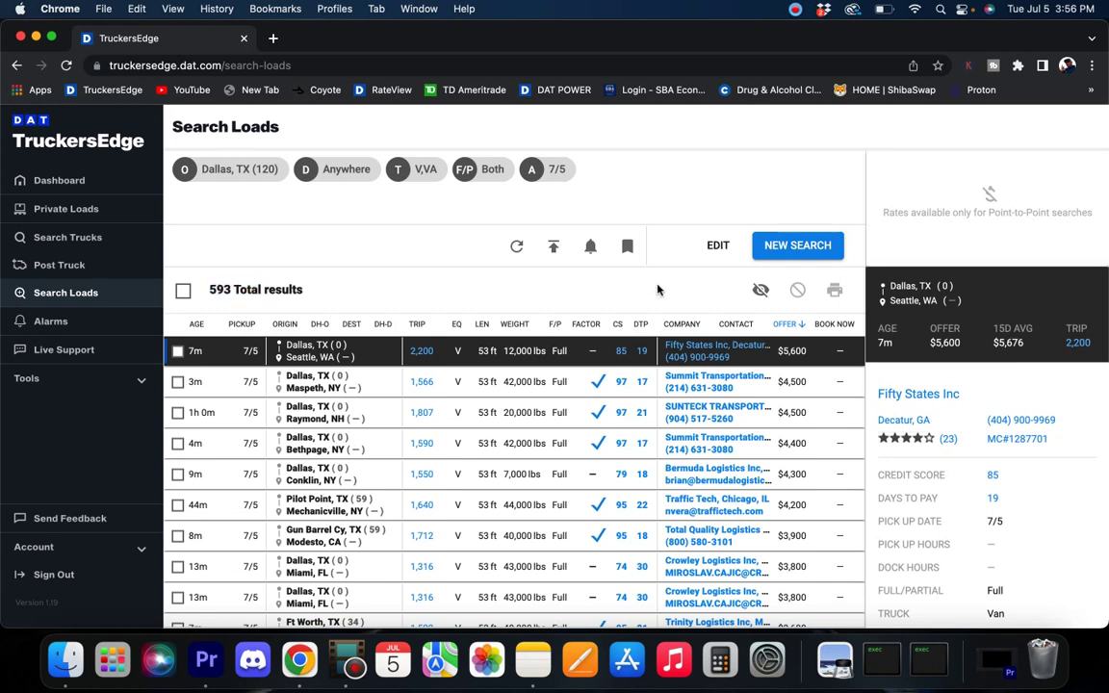
Step: Start a new load search with Houston, TX as the origin and run it
left_click(797, 247)
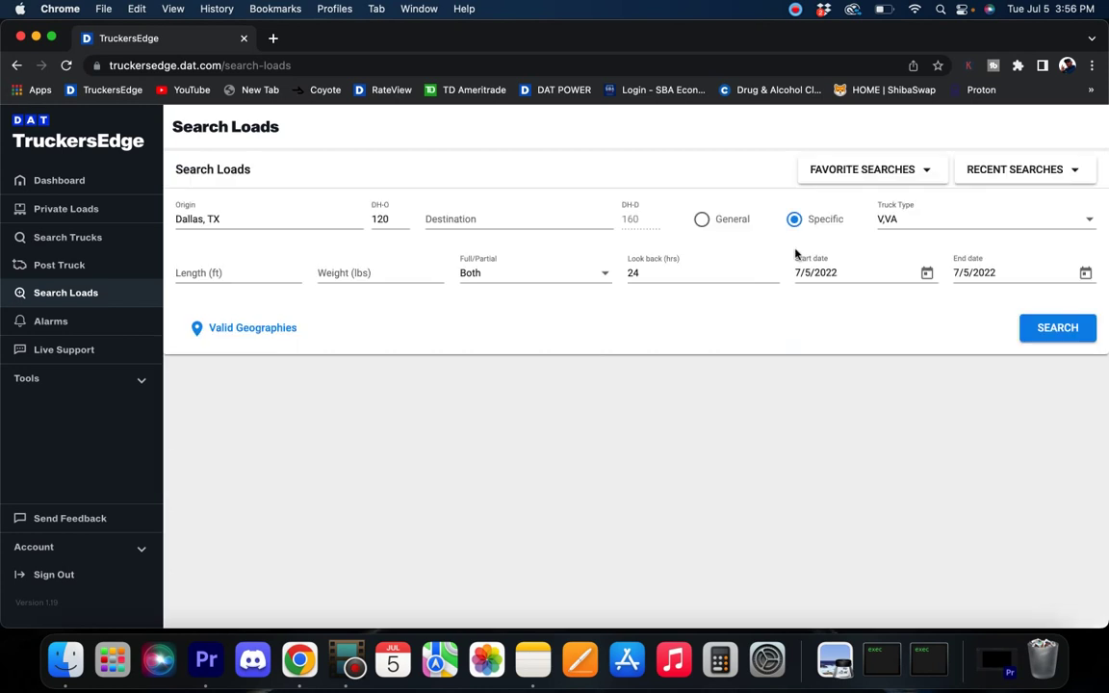
left_click(235, 218)
key("super+a")
key("BackSpace")
type("houstion")
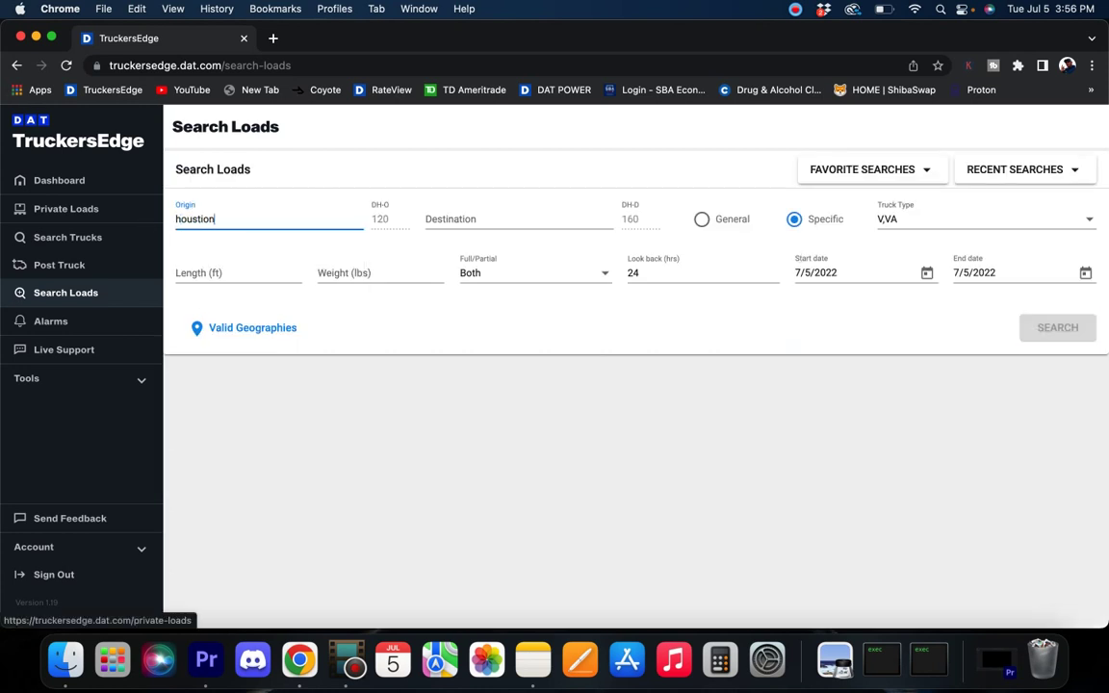
left_click(228, 250)
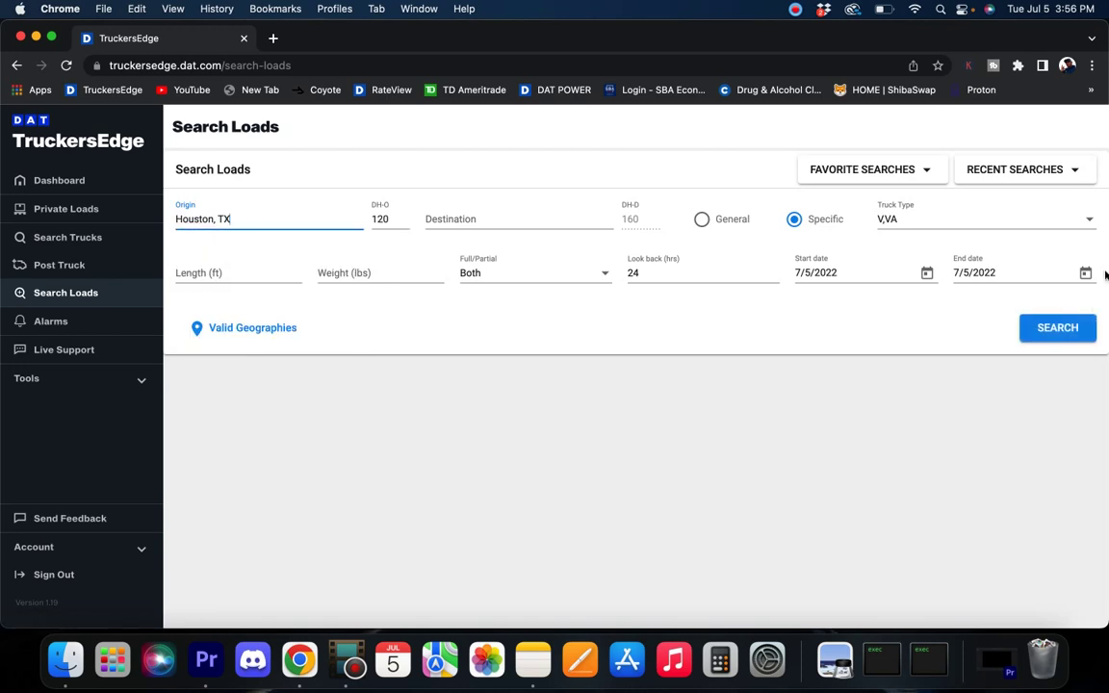
left_click(1051, 326)
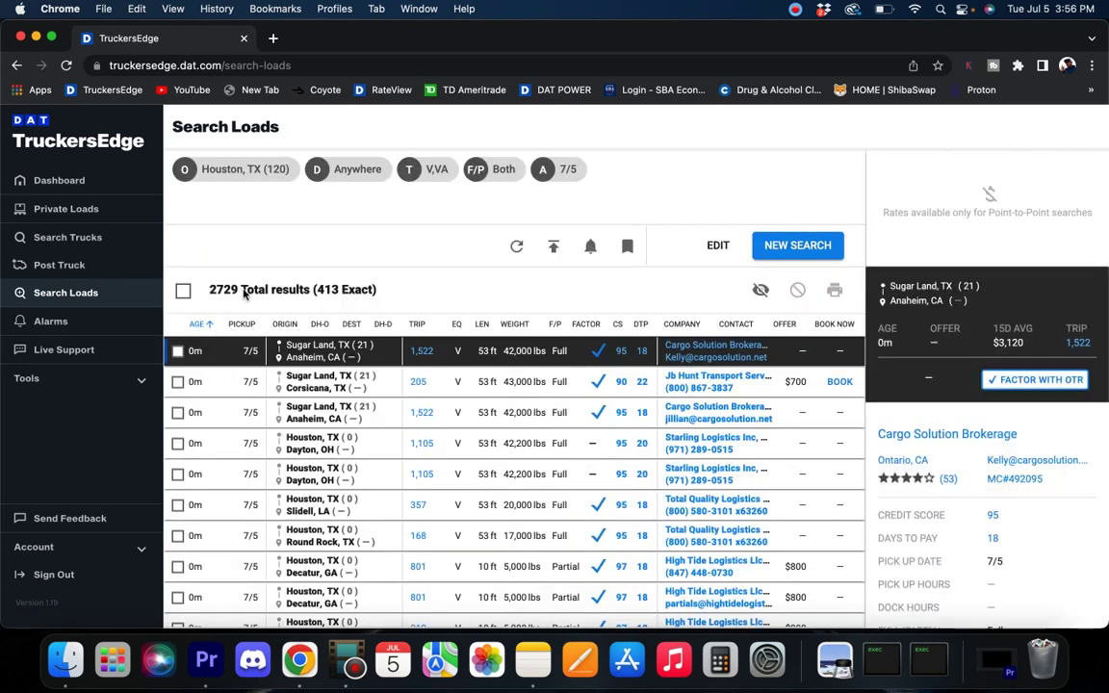
Step: Check the exact-match count for Houston and sort its loads by highest offer
left_click_drag(314, 290, 377, 289)
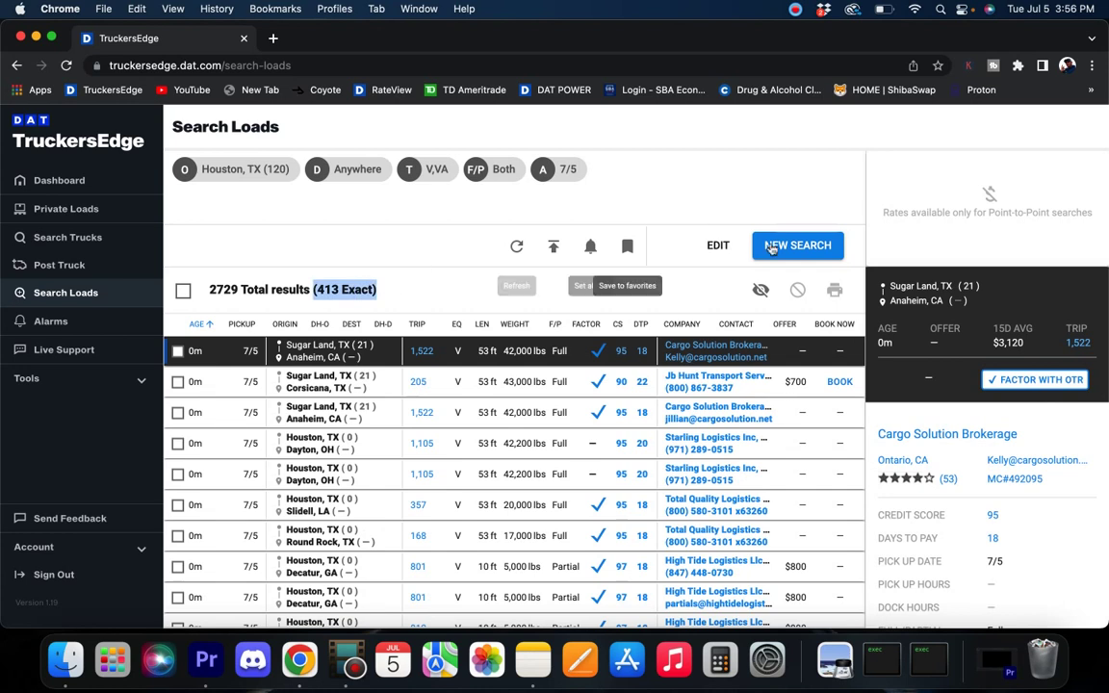
left_click(789, 325)
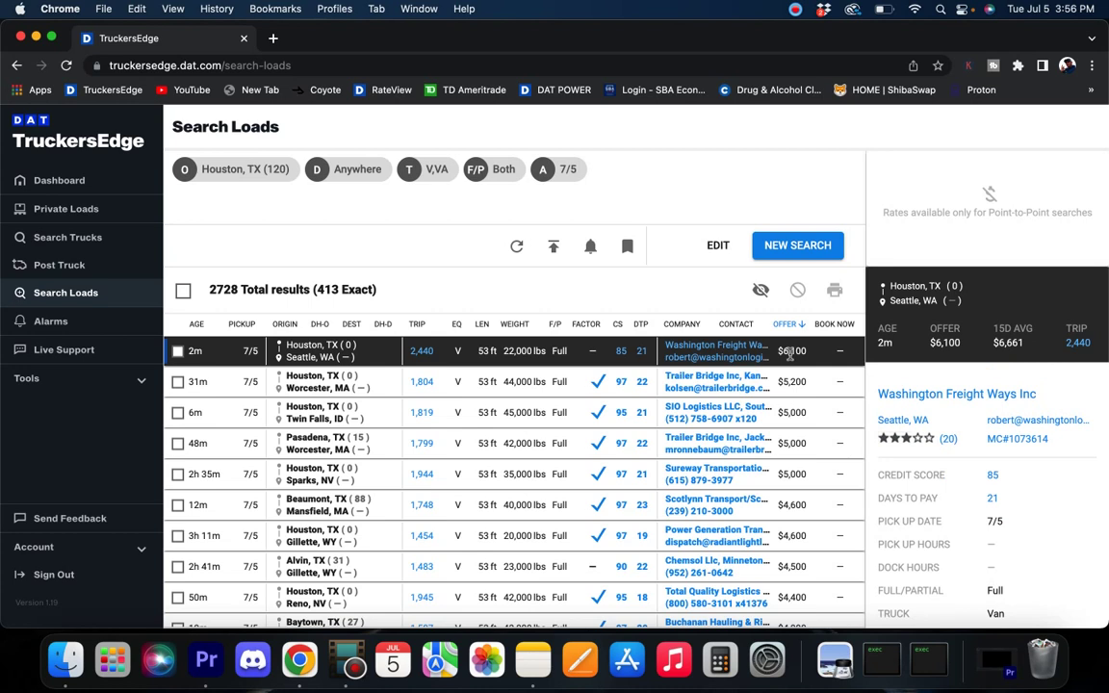
Step: Look through the highest Houston offers and open the $3,800 Manvel, TX to Gillette, WY load
scroll(790, 366, "down", 3)
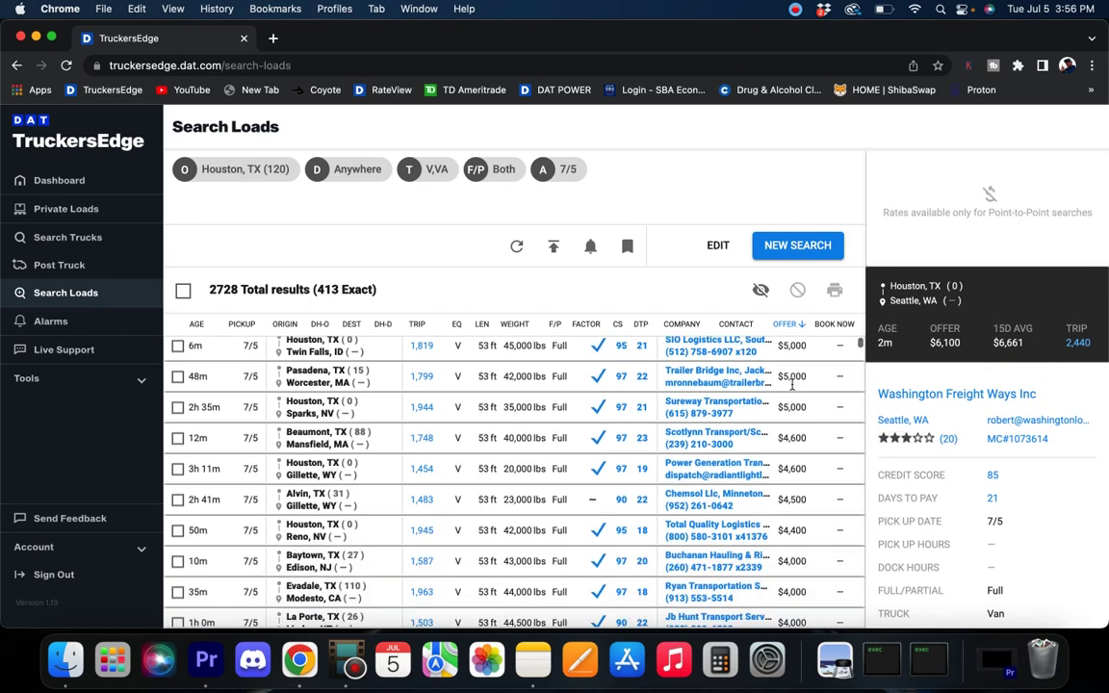
scroll(791, 383, "down", 1)
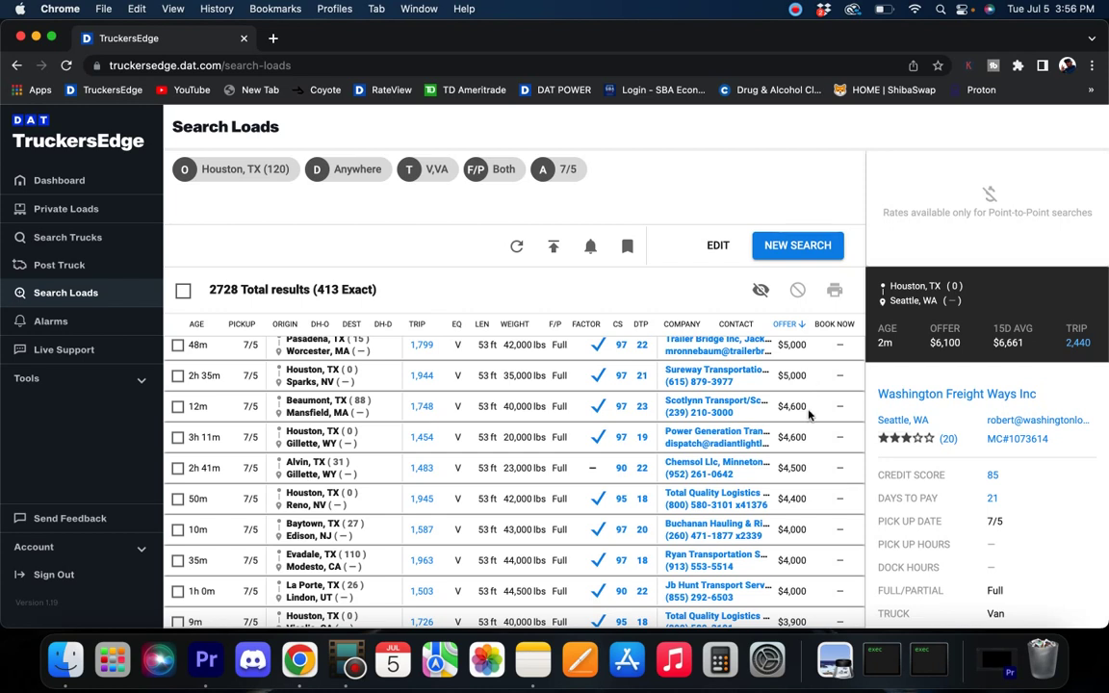
scroll(811, 400, "down", 4)
scroll(808, 414, "down", 6)
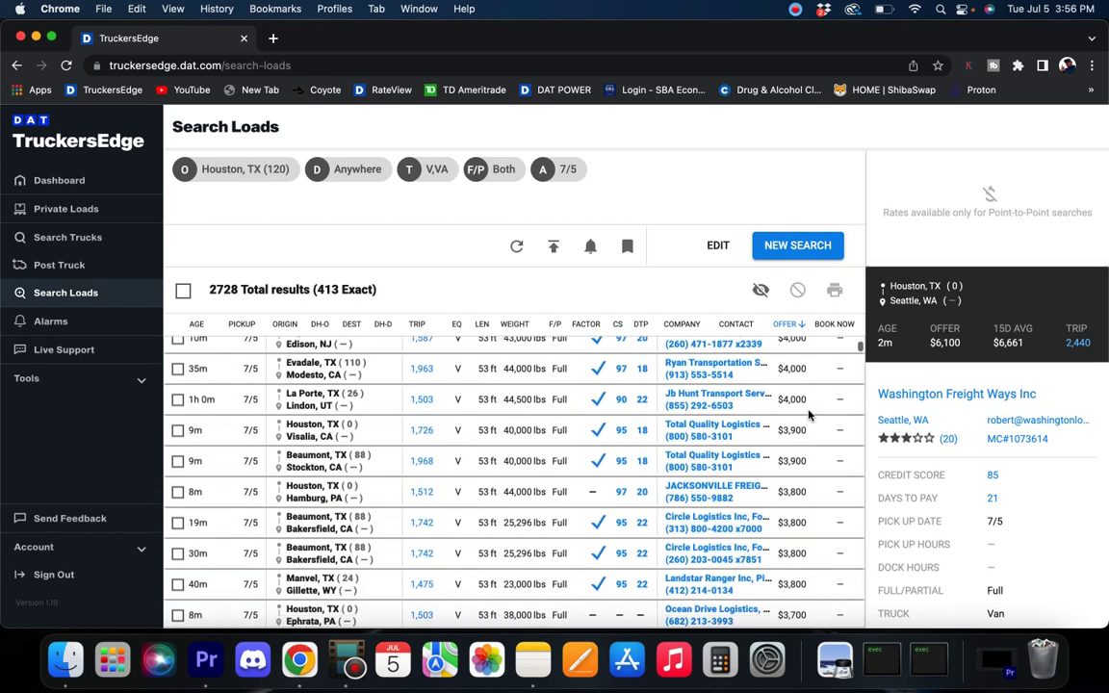
scroll(808, 414, "down", 3)
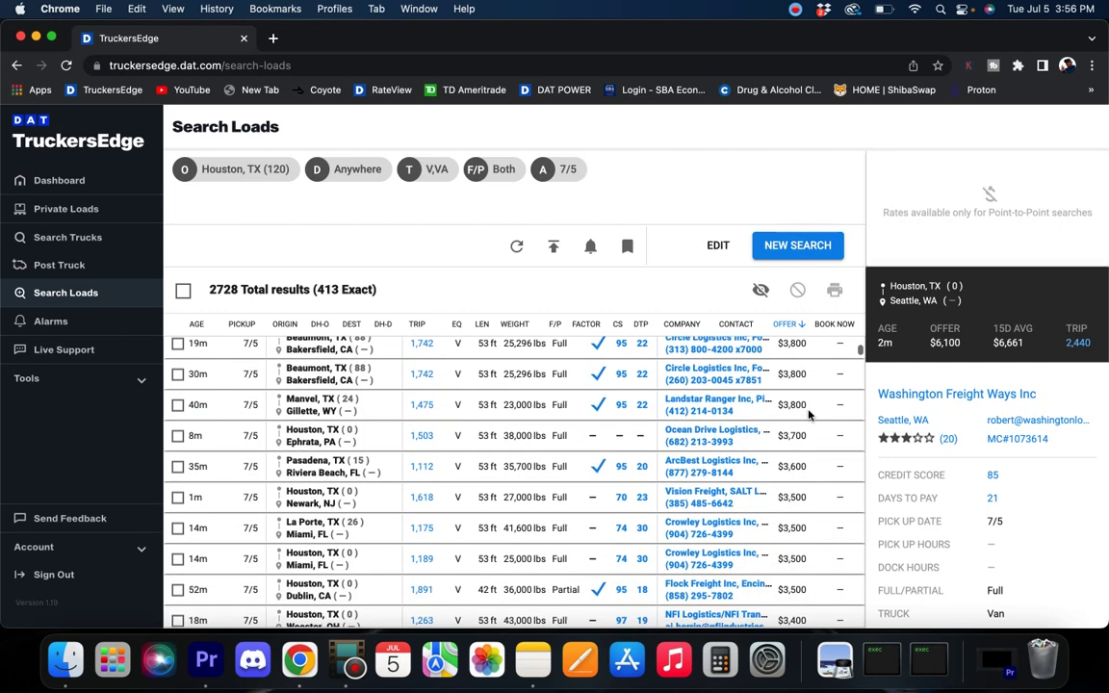
left_click(804, 402)
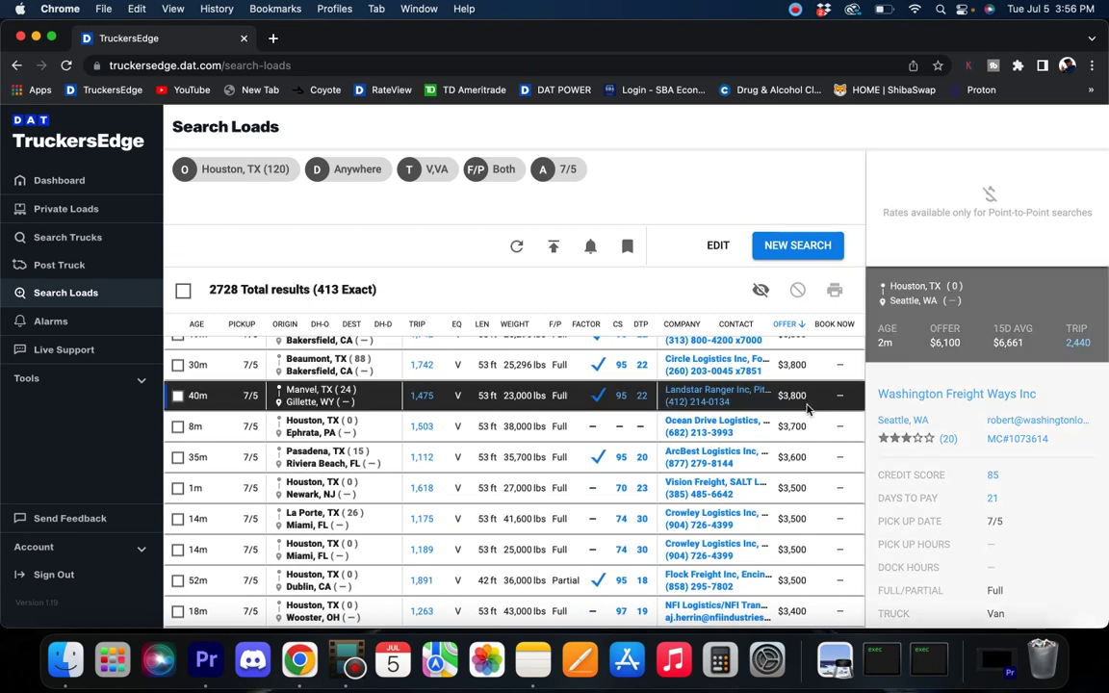
Step: Compare the Pasadena, TX to Riviera Beach, FL load's offer with its 15-day average, and review the lower Houston offers
scroll(785, 442, "down", 2)
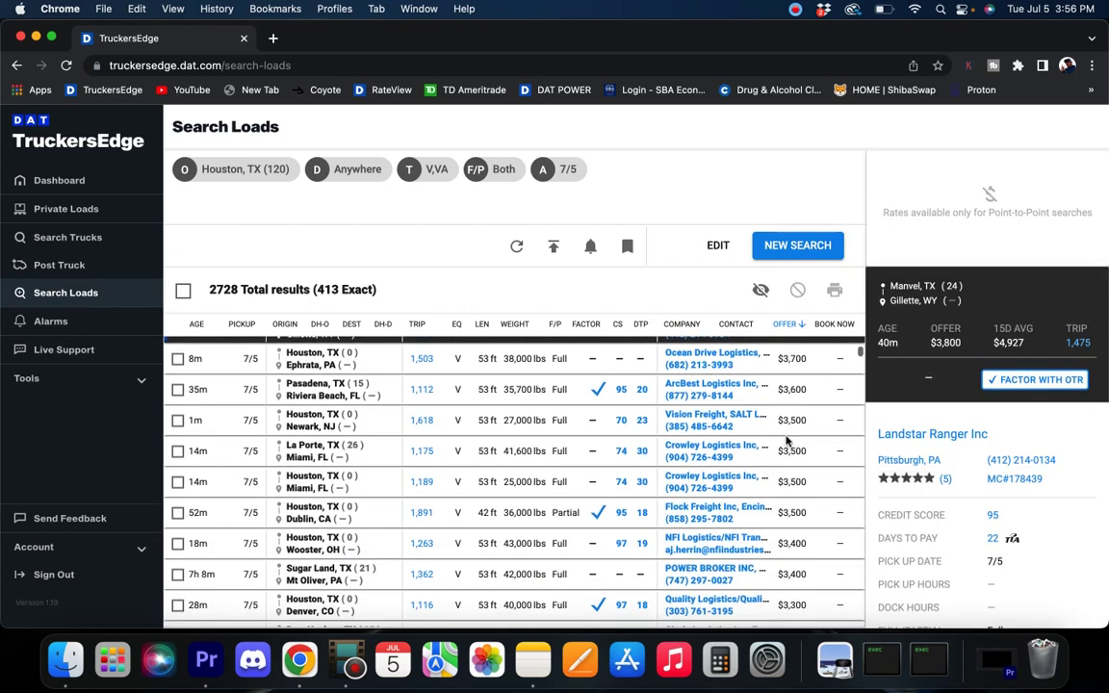
left_click(809, 403)
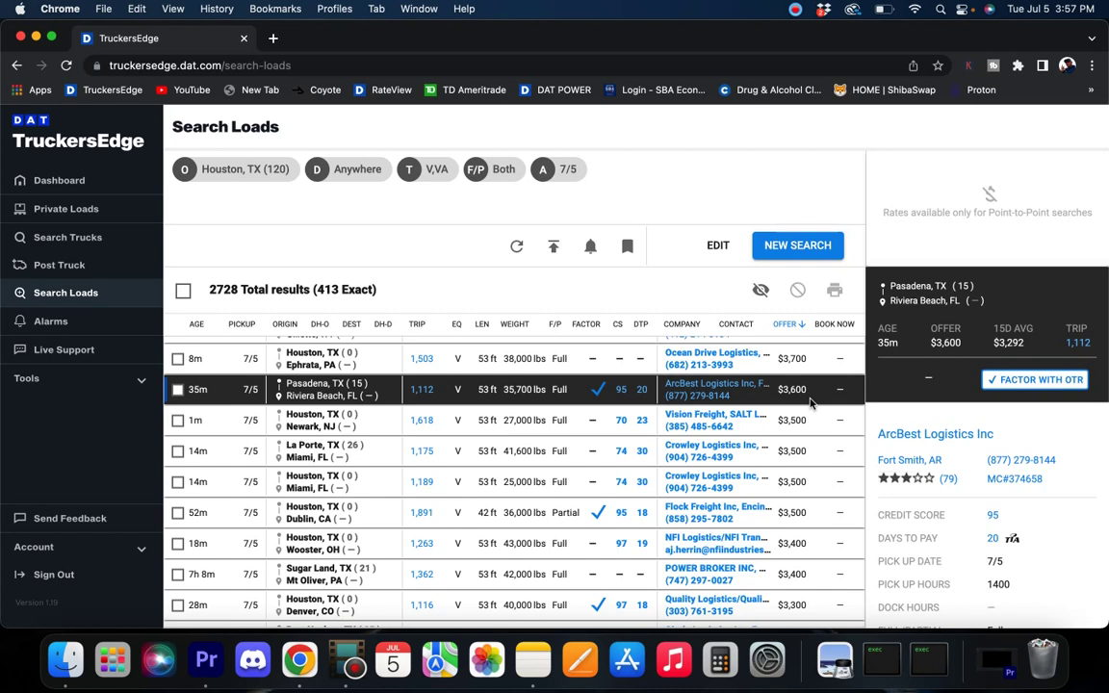
mouse_move(1020, 346)
scroll(749, 395, "down", 3)
scroll(747, 394, "down", 5)
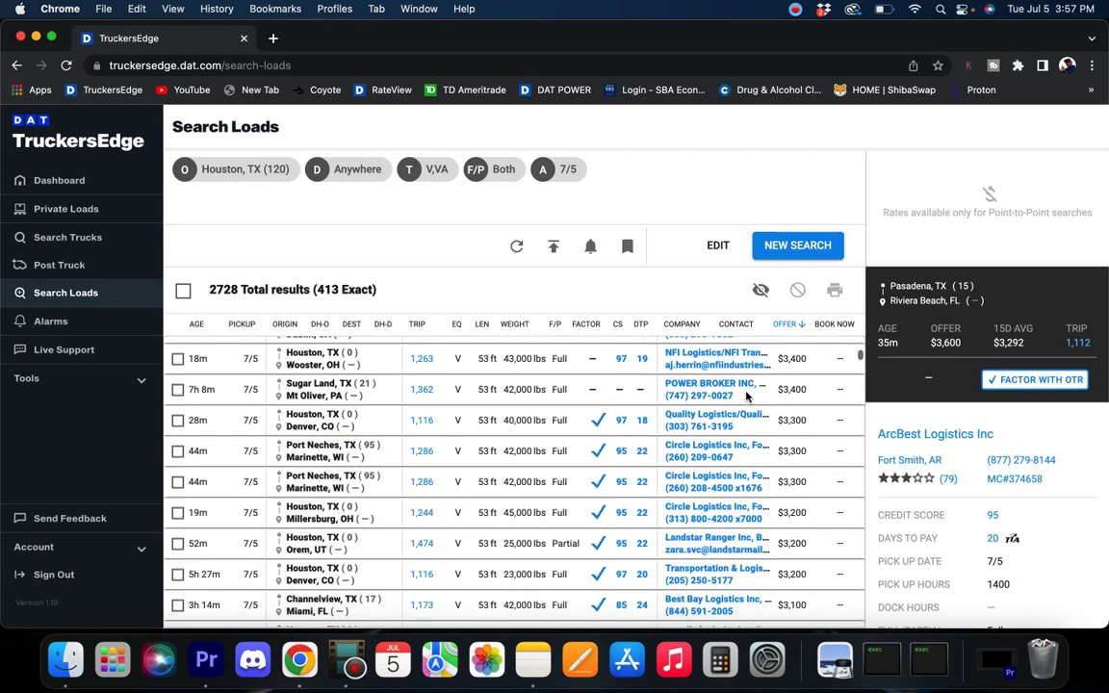
scroll(746, 394, "down", 5)
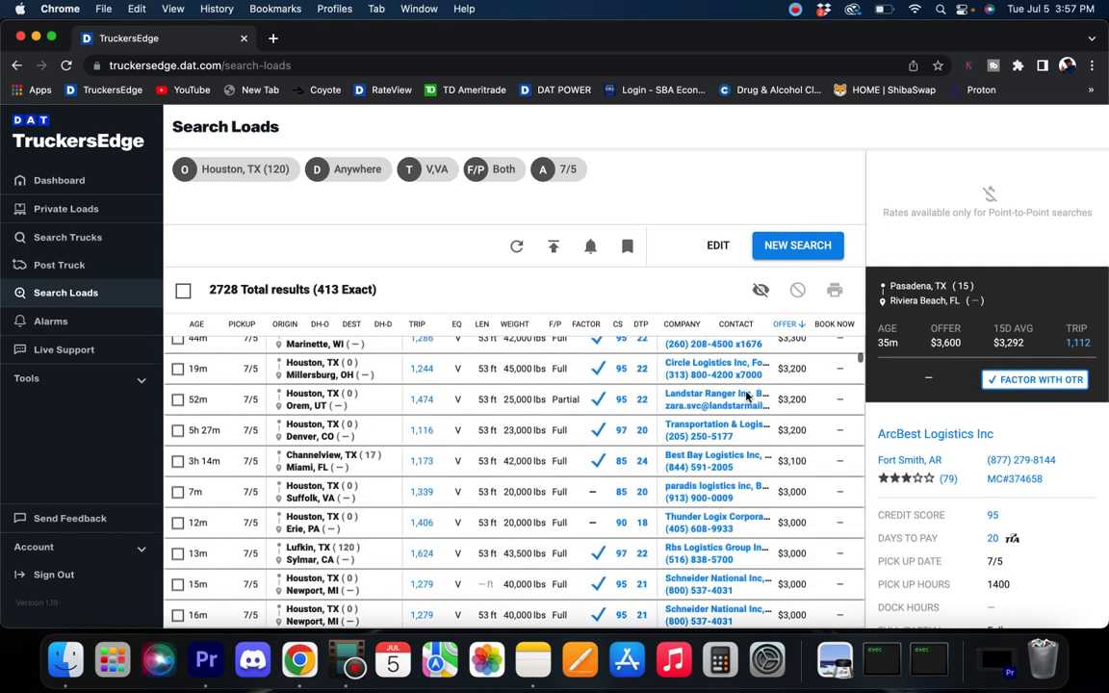
scroll(747, 392, "down", 4)
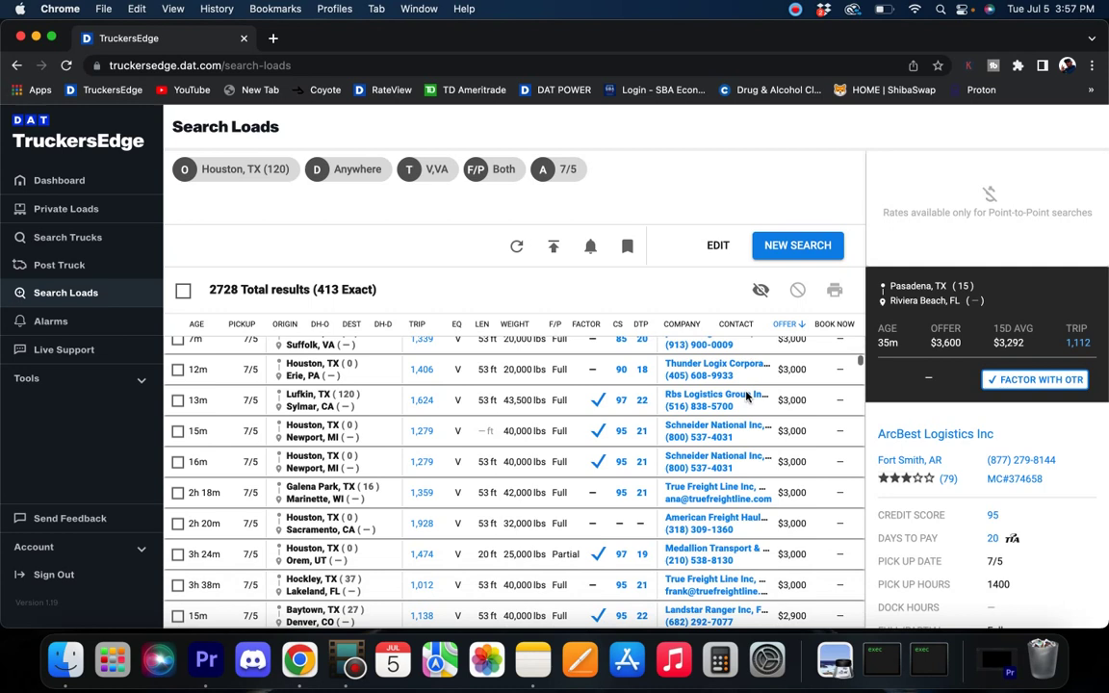
Step: Start a new load search with Atlanta, GA as the origin and run it
left_click(797, 245)
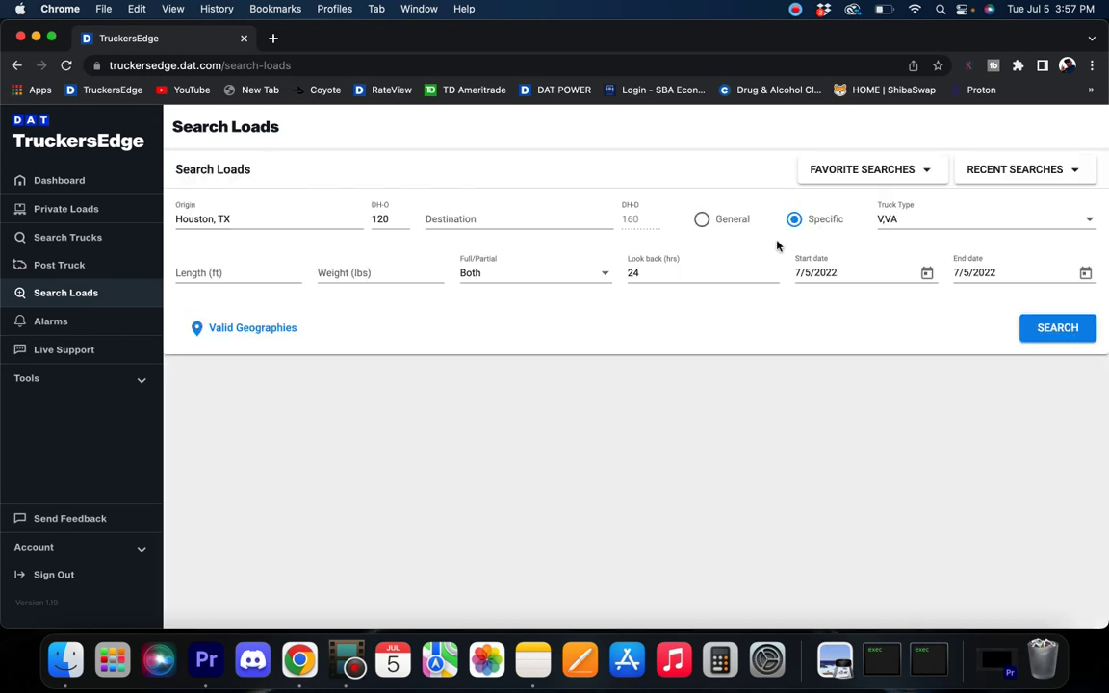
key("super+a")
key("BackSpace")
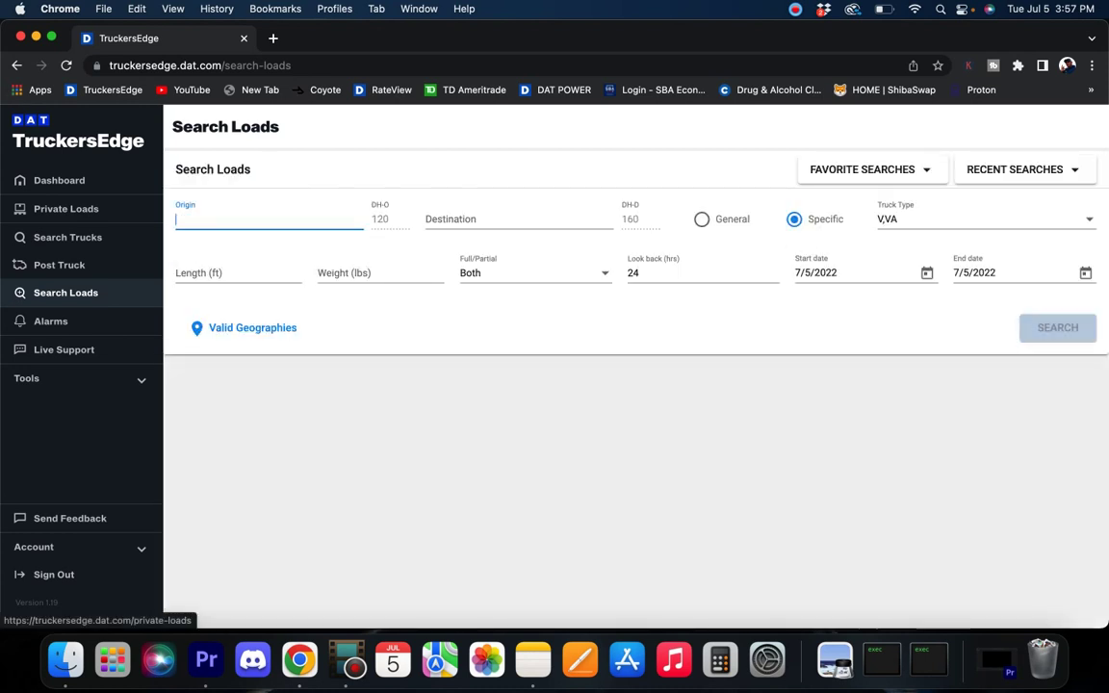
type("atlanta")
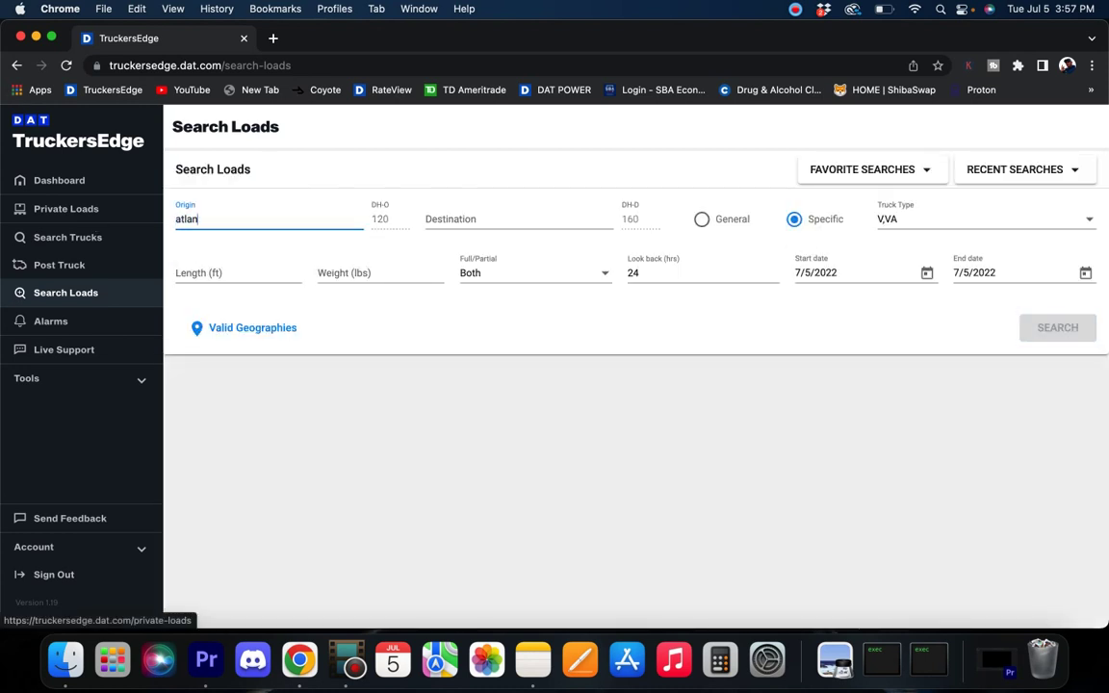
left_click(211, 253)
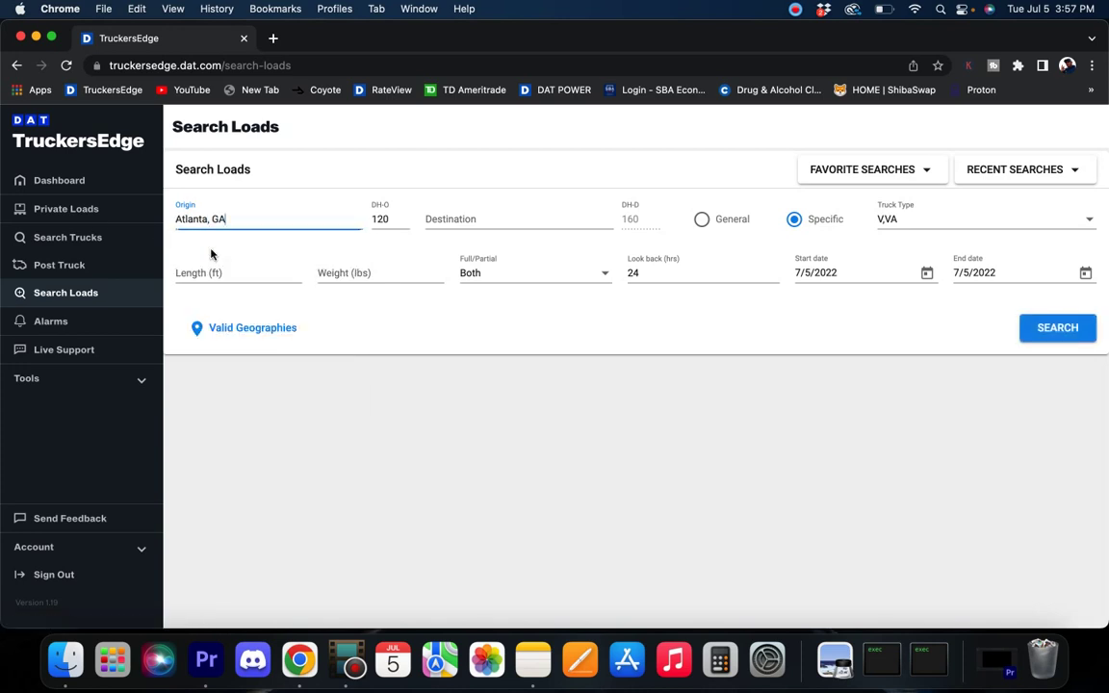
left_click(1048, 331)
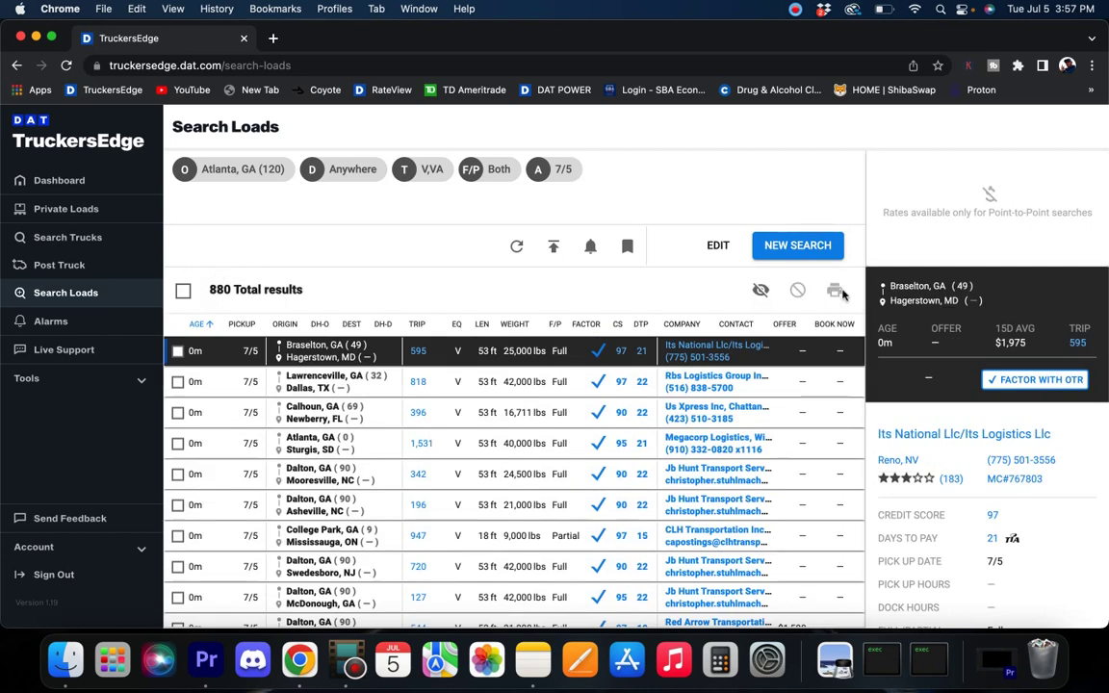
Step: Sort the Atlanta loads by highest offer and open the 33-minute-old Jonesboro, GA to Woodland, CA load
left_click(782, 324)
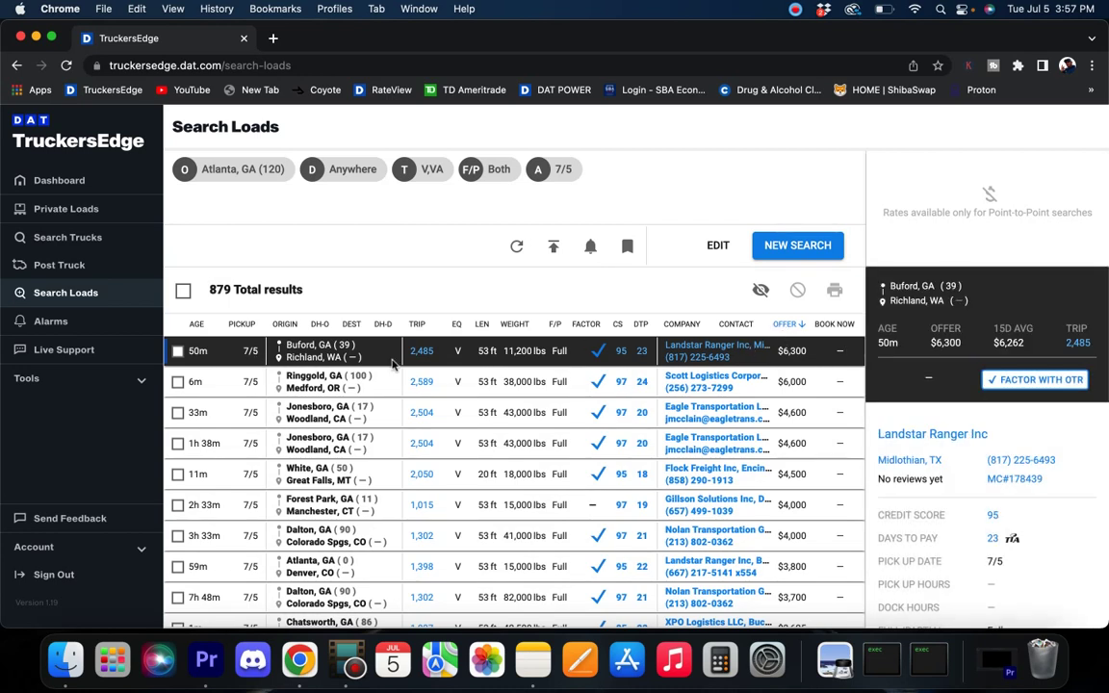
scroll(491, 408, "down", 1)
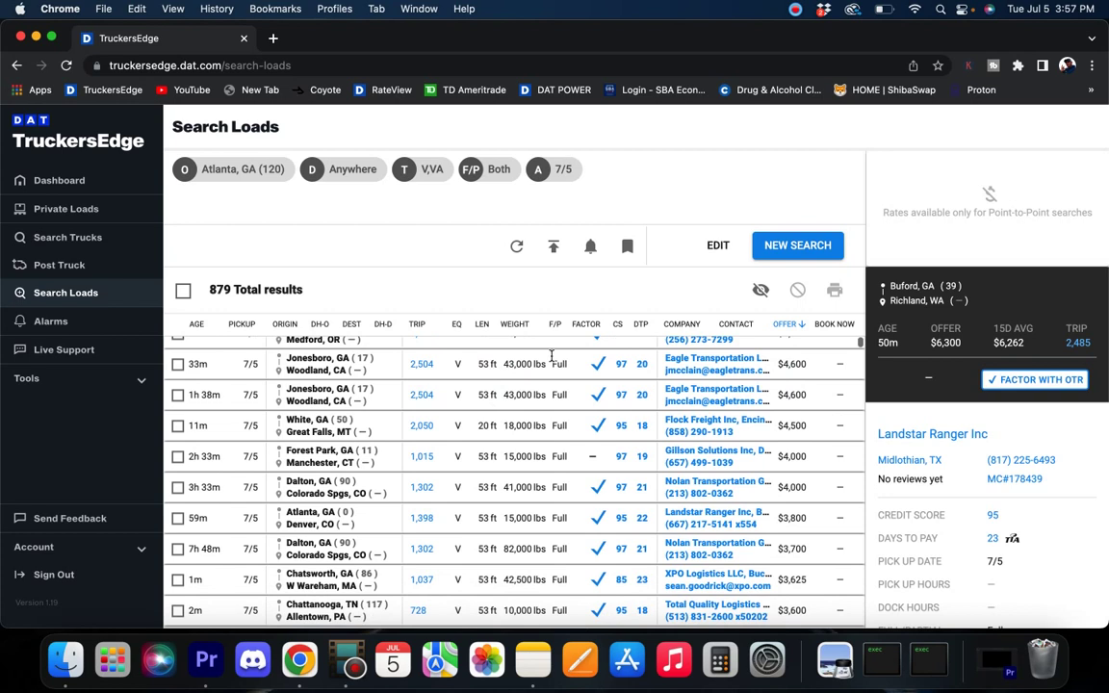
left_click(816, 371)
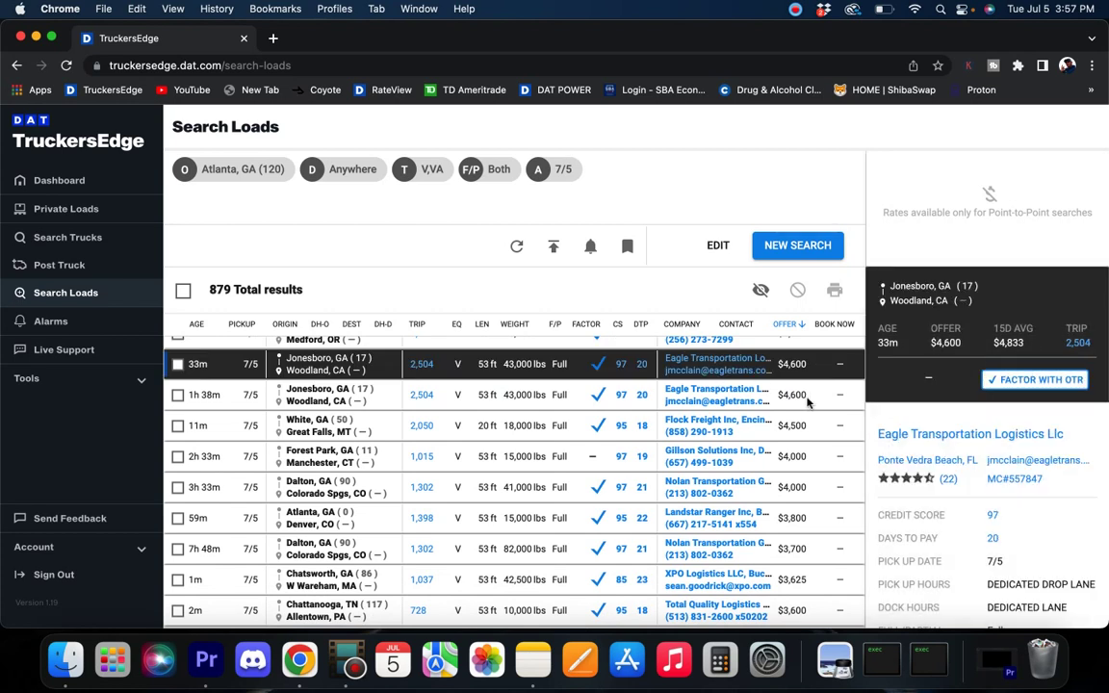
Step: Review the lower Atlanta offers and open the Chattanooga, TN to Allentown, PA load to check its 15-day average
scroll(805, 395, "down", 3)
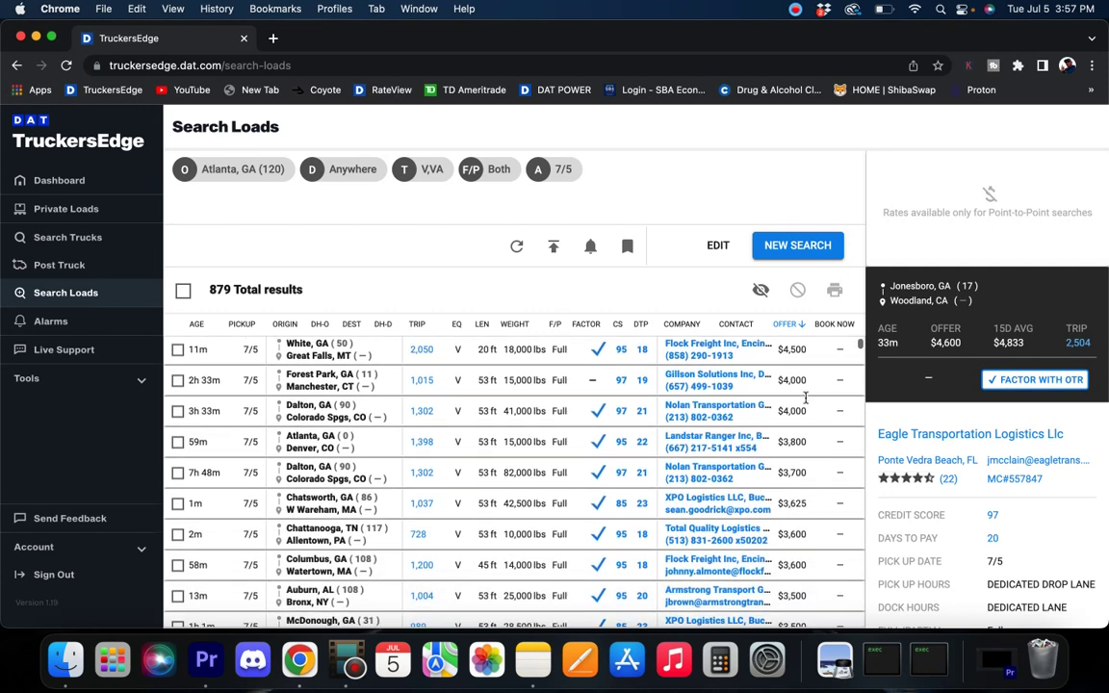
scroll(807, 402, "down", 5)
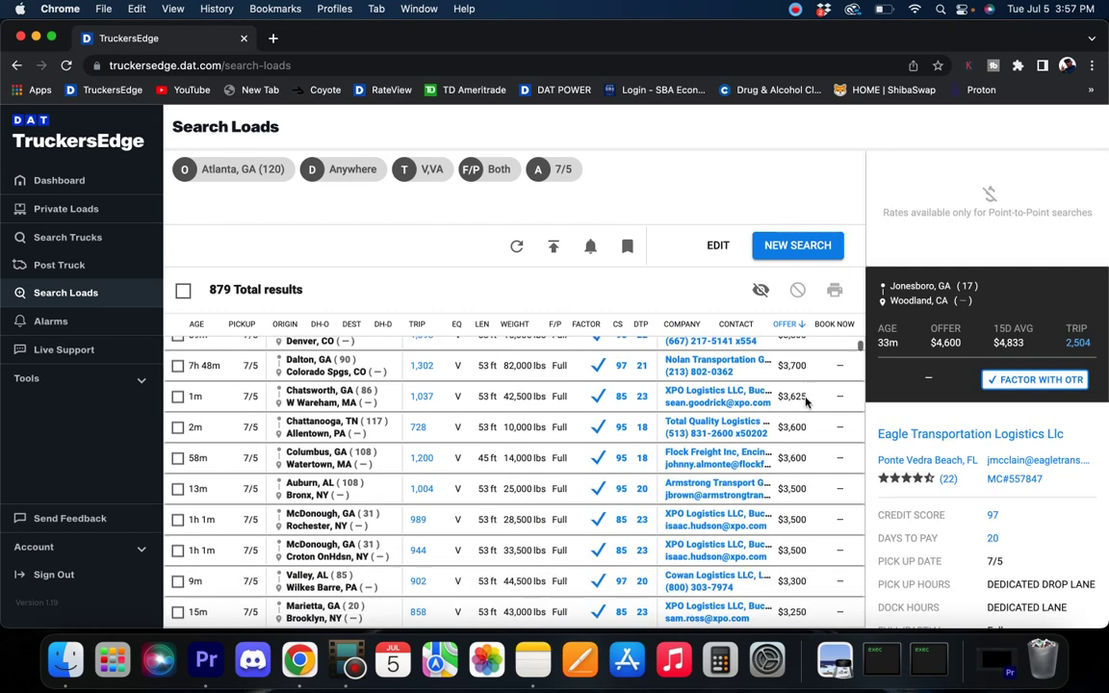
scroll(806, 402, "down", 1)
left_click(811, 372)
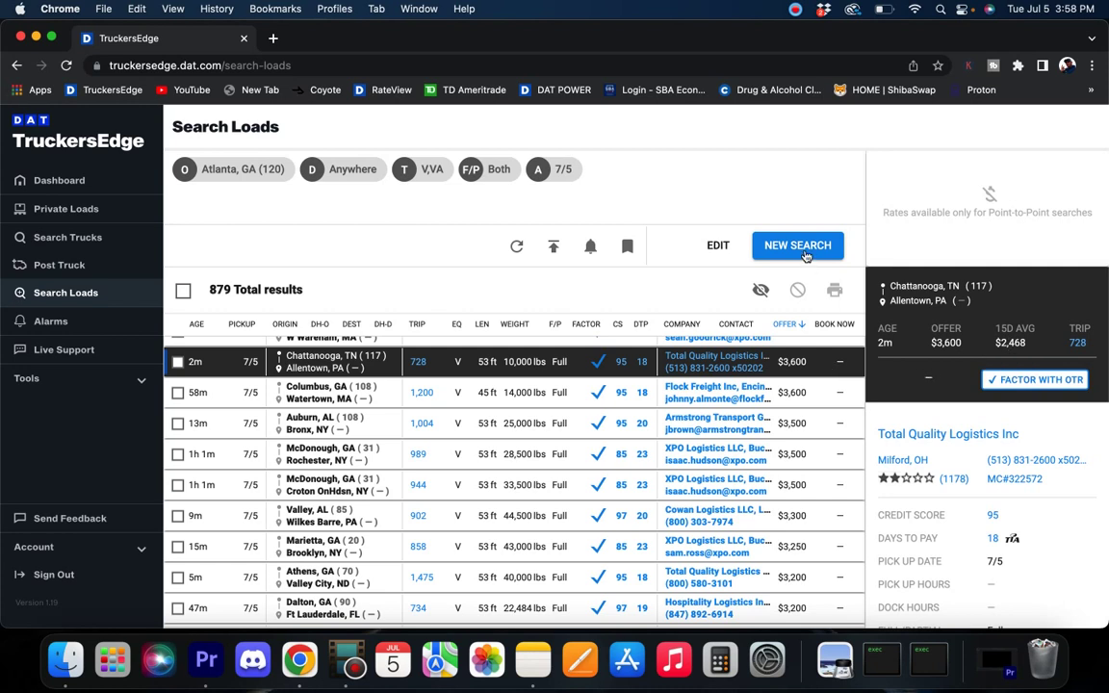
Step: Run a load search with Savannah, GA as the origin and check its exact-match count
left_click(720, 242)
triple_click(239, 218)
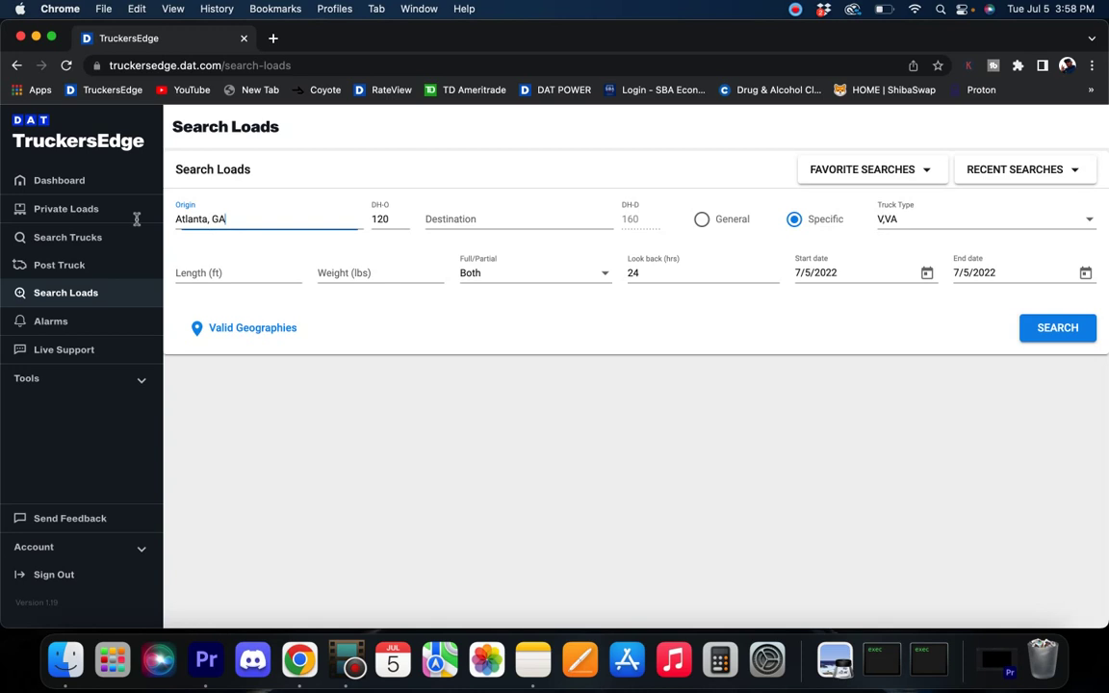
key("BackSpace")
type("savannah")
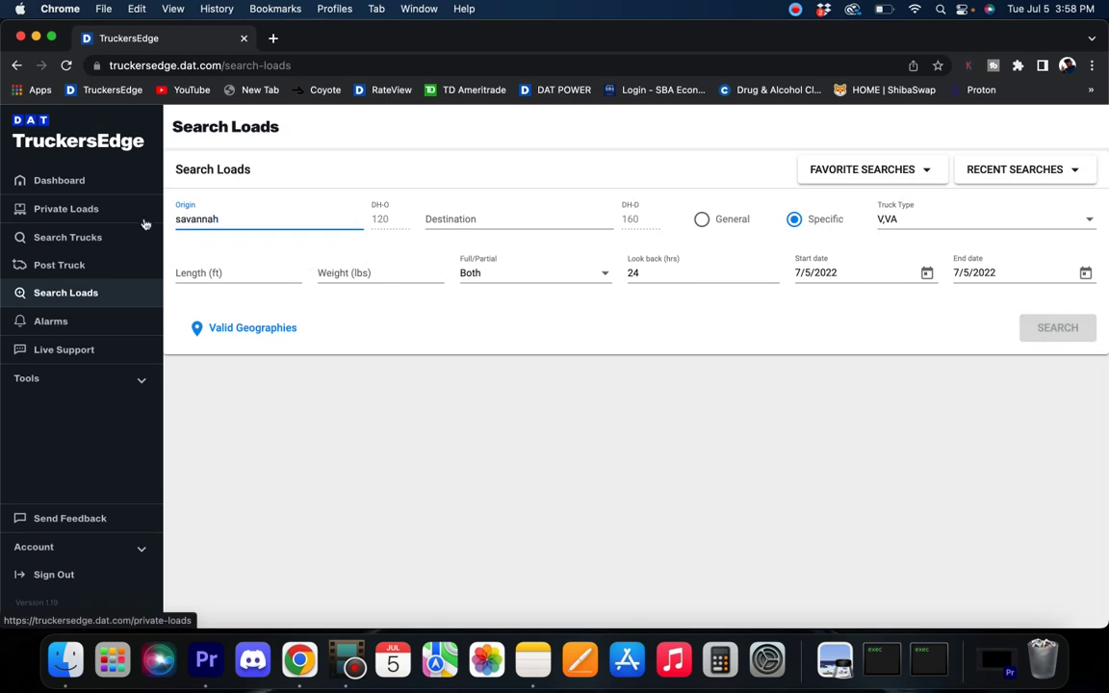
left_click(255, 247)
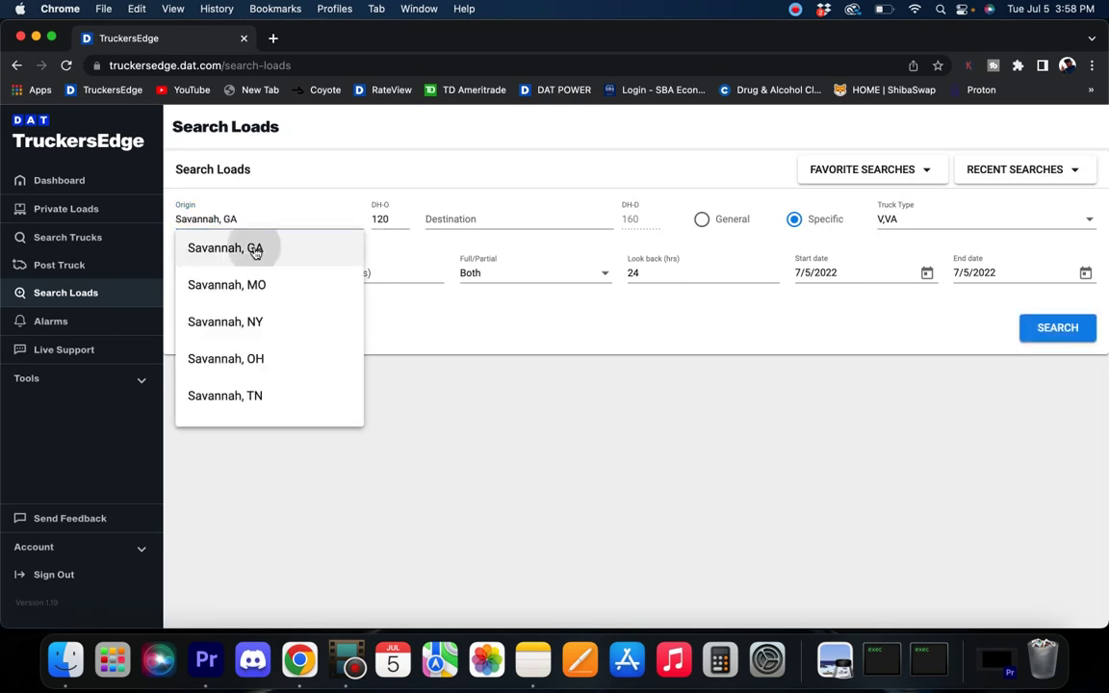
left_click(1034, 326)
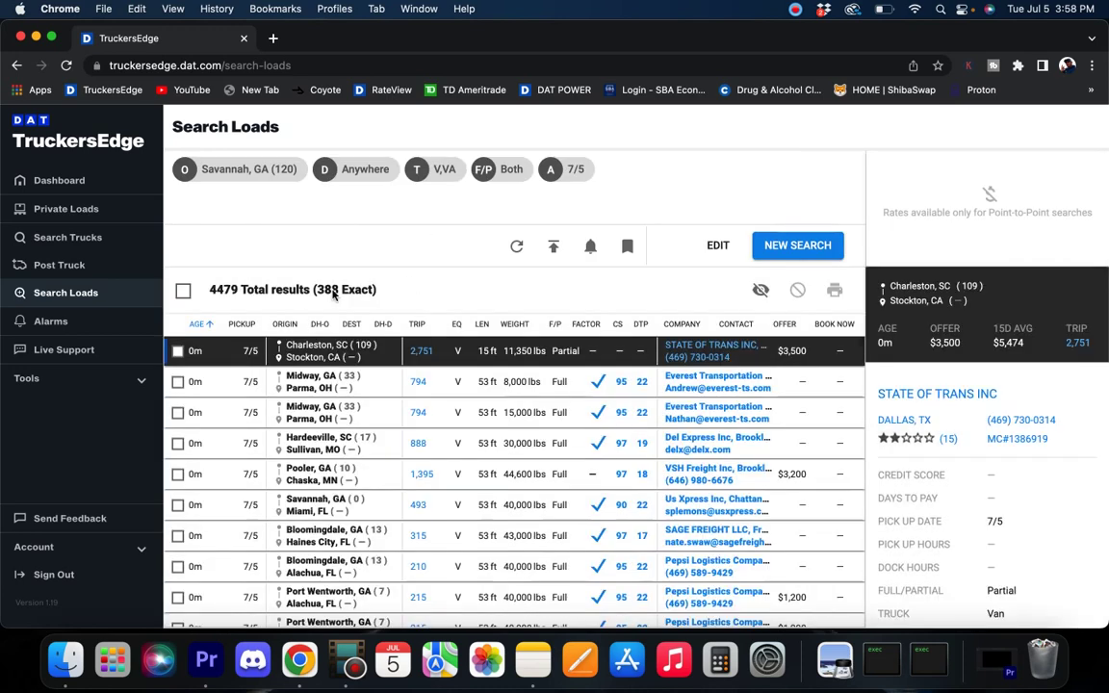
left_click_drag(316, 290, 385, 289)
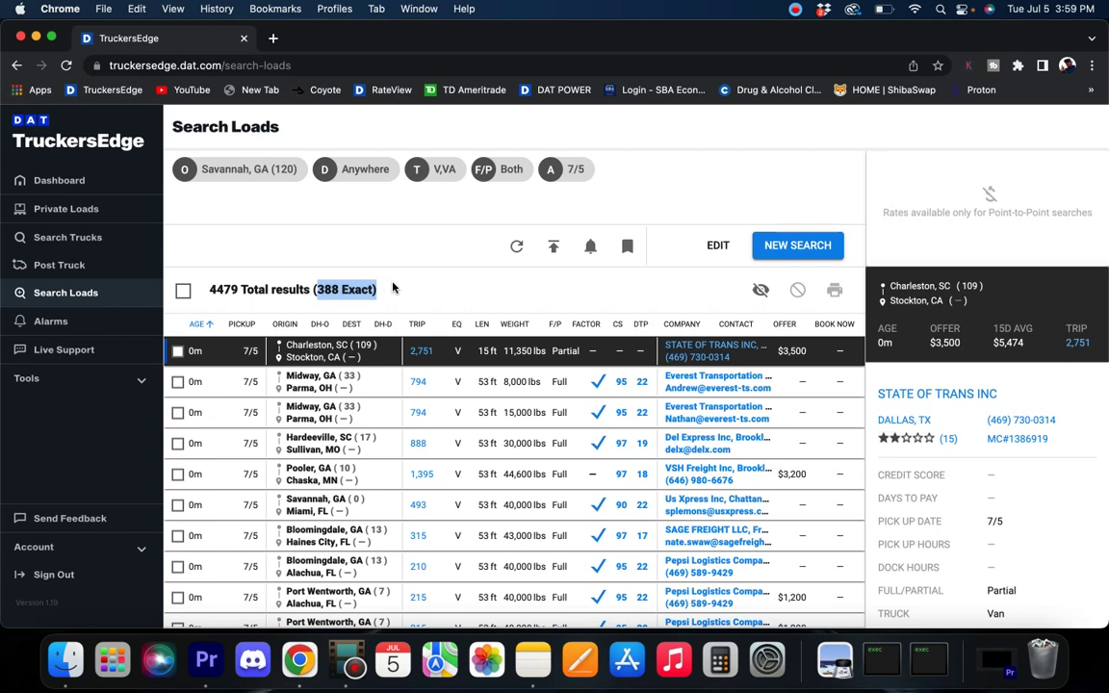
Step: Run a new load search with Richmond, VA as the origin and sort the results by highest offer
left_click(798, 246)
left_click_drag(247, 219, 119, 224)
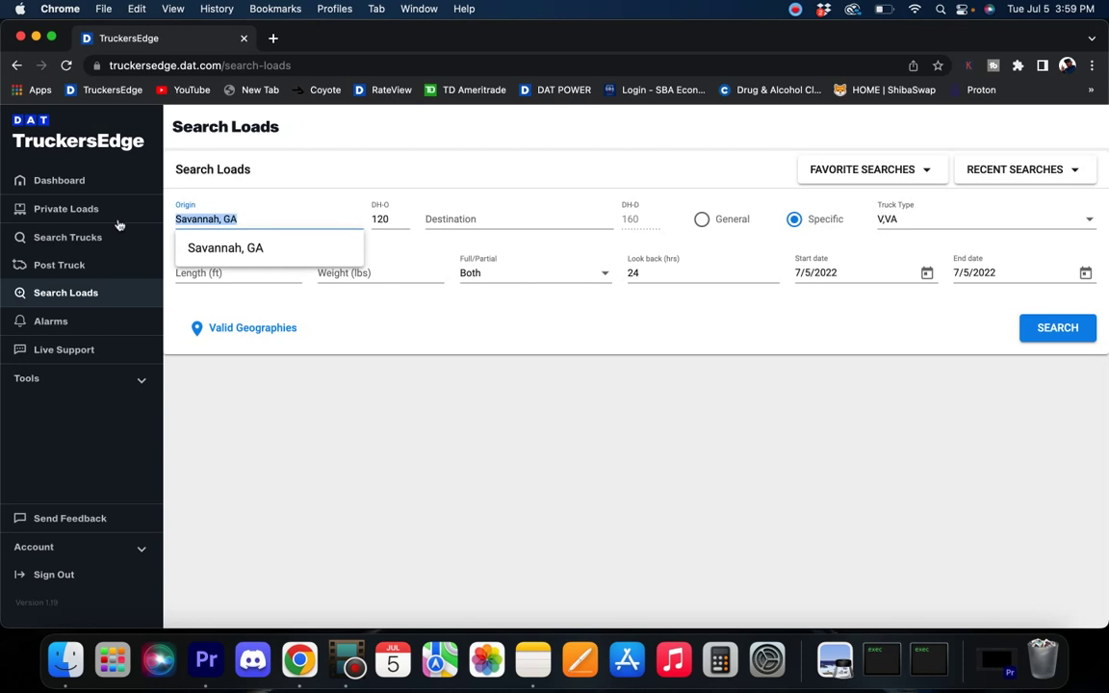
key("BackSpace")
type("richm")
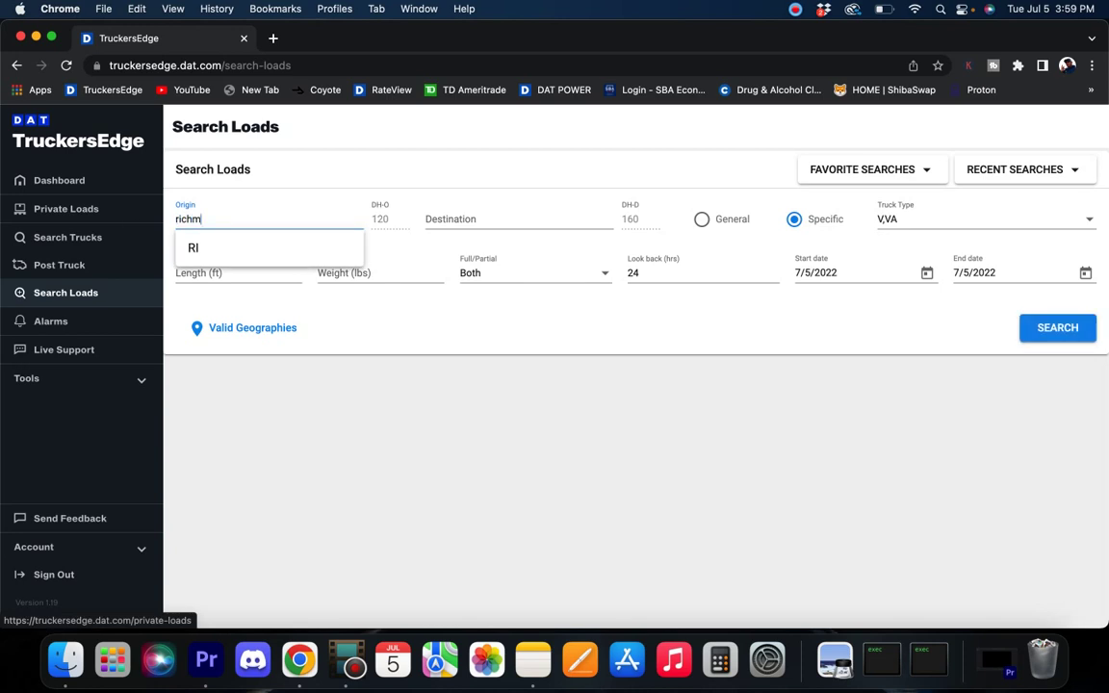
type("ond")
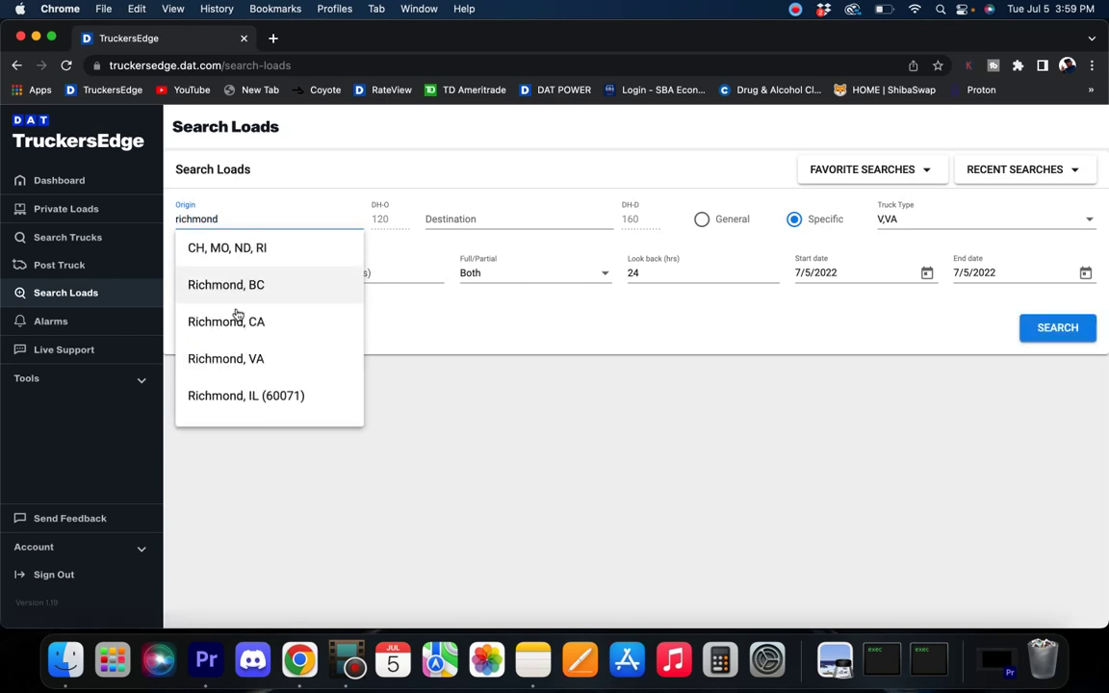
left_click(264, 362)
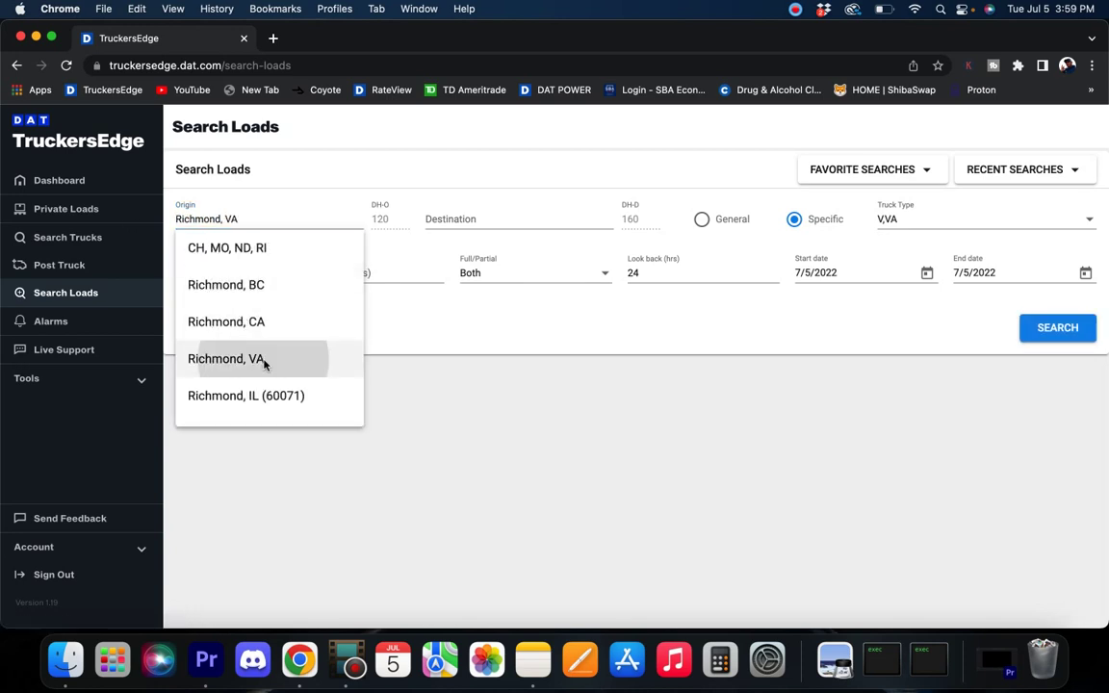
left_click(1057, 326)
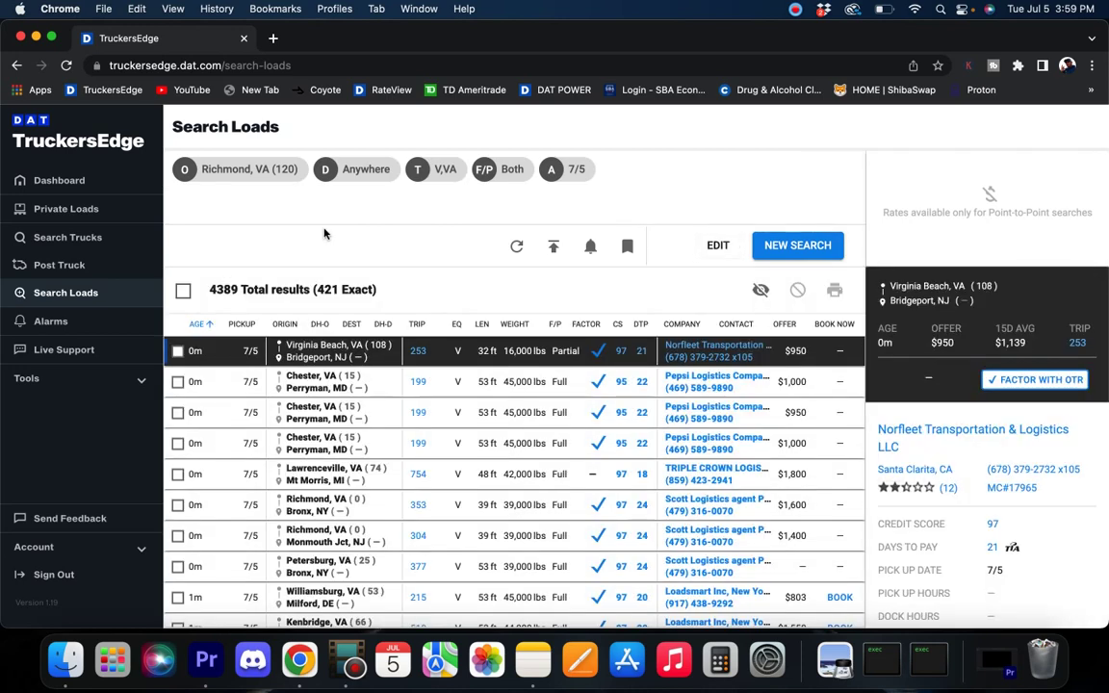
left_click(794, 332)
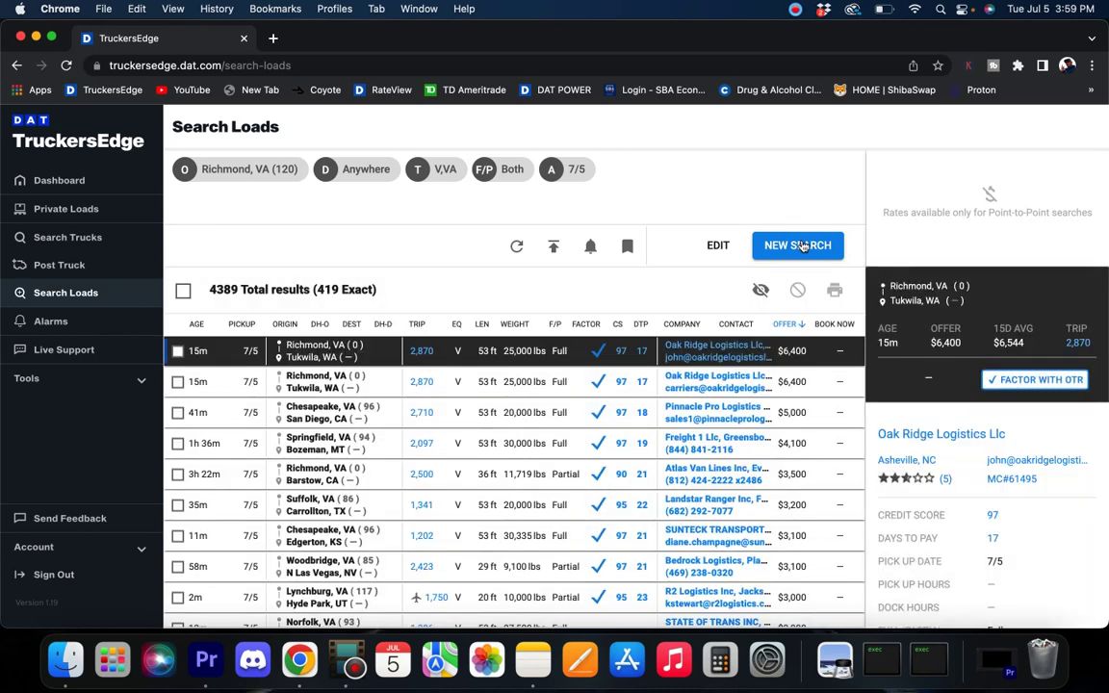
Step: Run a new load search with Nashville, TN as the origin and check its exact-match count
left_click(801, 247)
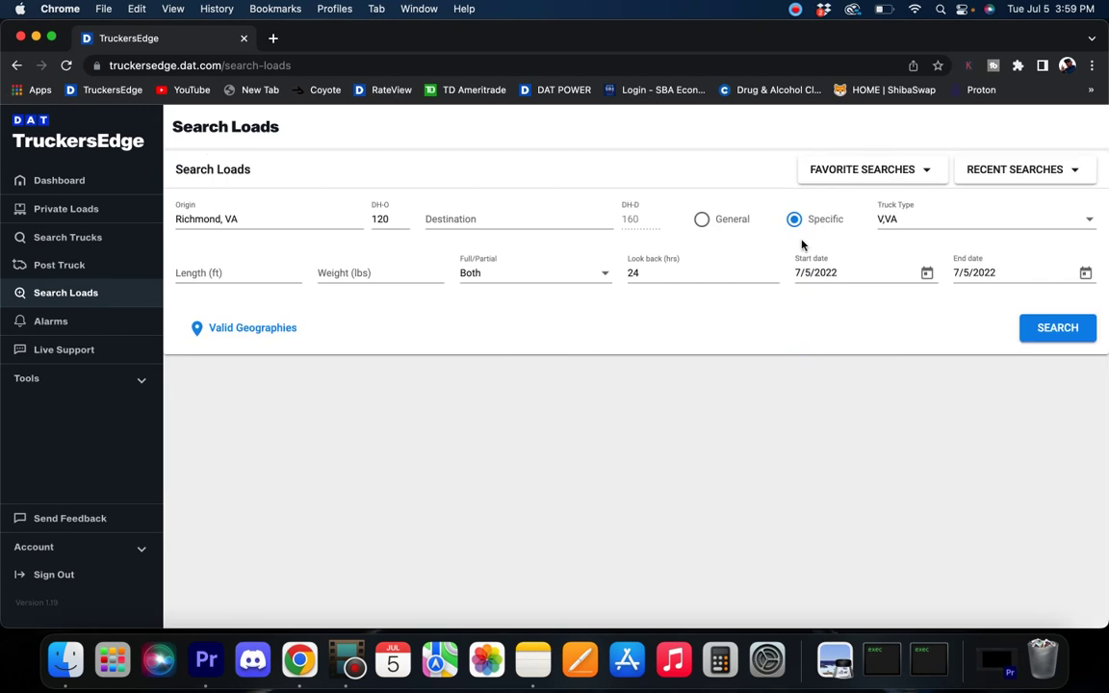
left_click(247, 221)
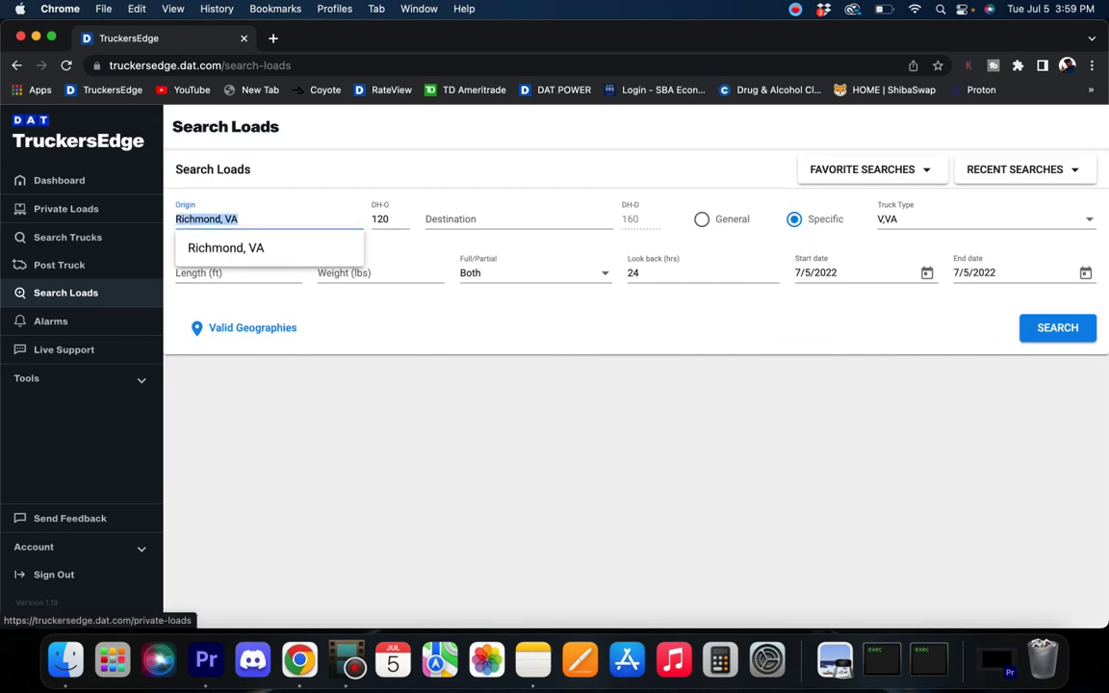
key("BackSpace")
type("nas")
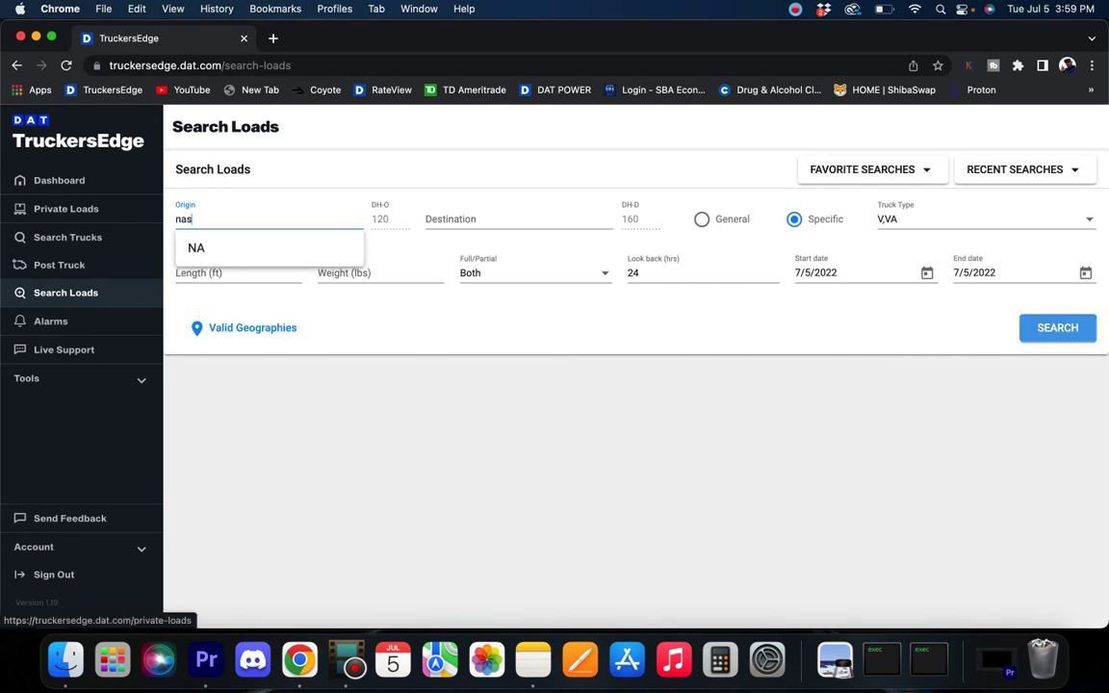
type("hville")
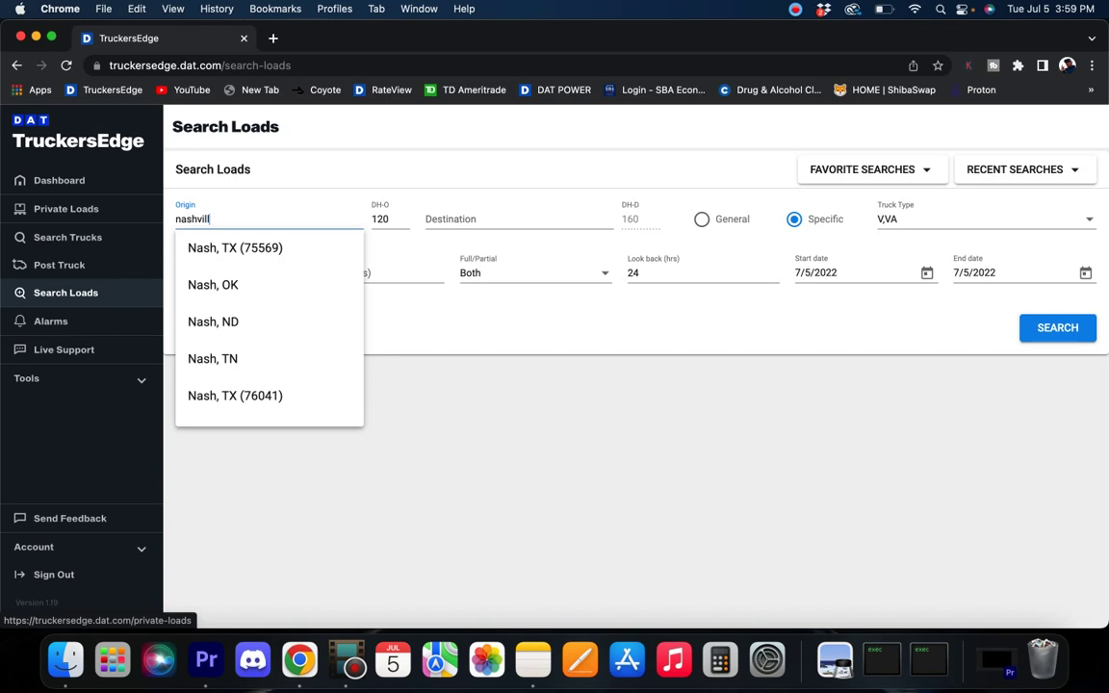
left_click(224, 252)
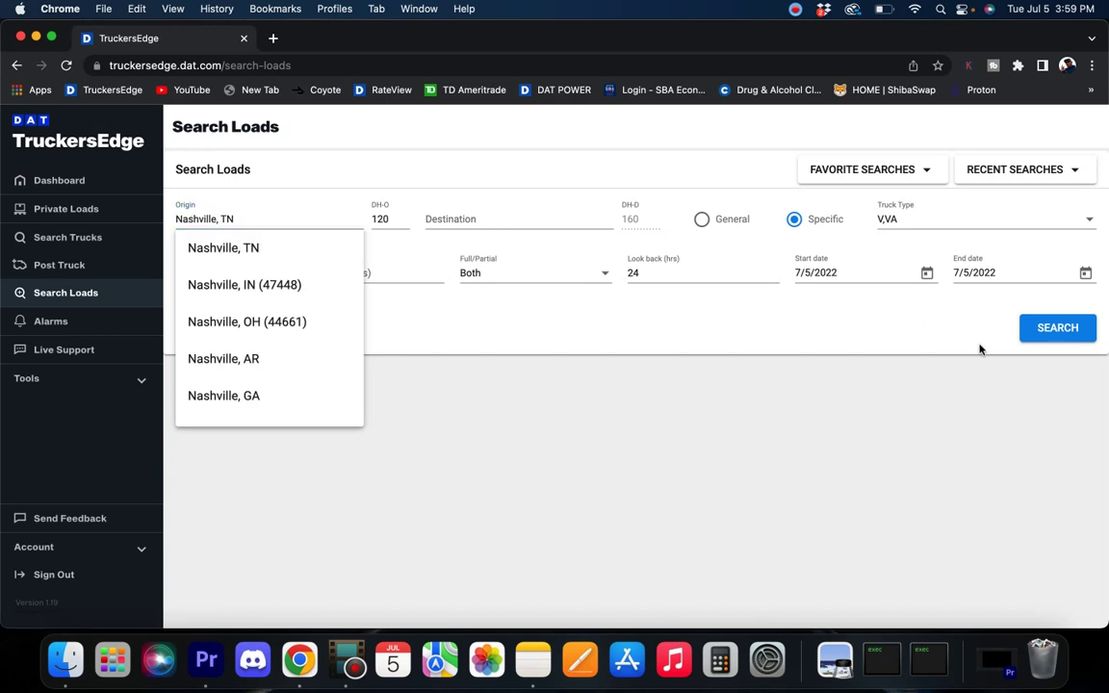
left_click(247, 252)
left_click(1057, 328)
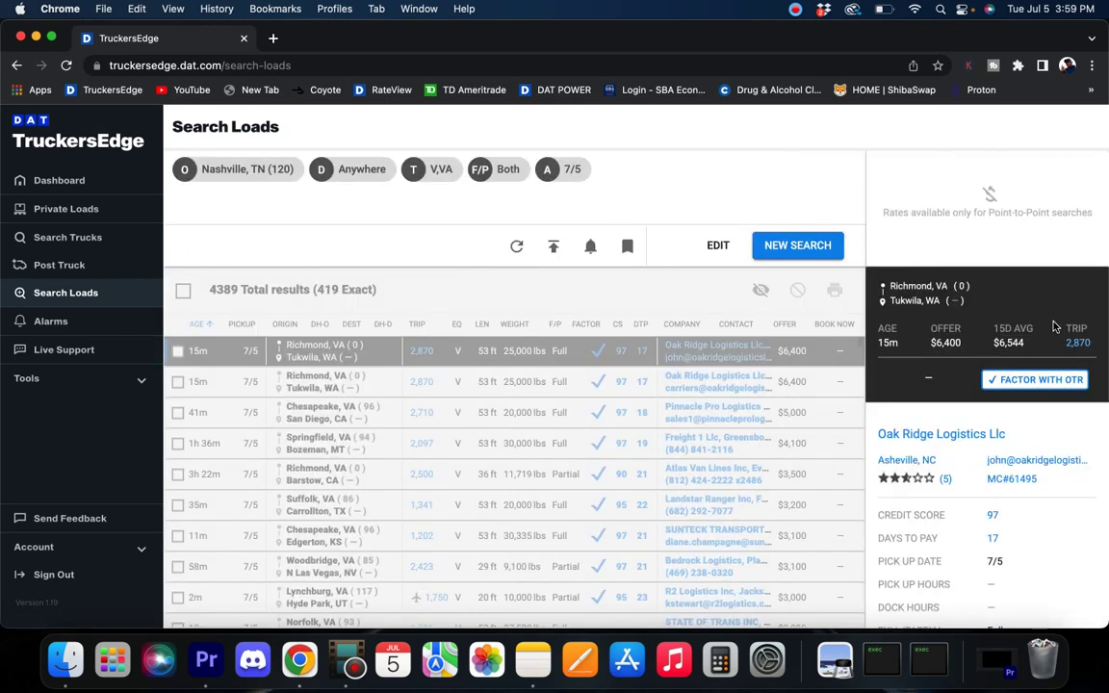
left_click(516, 245)
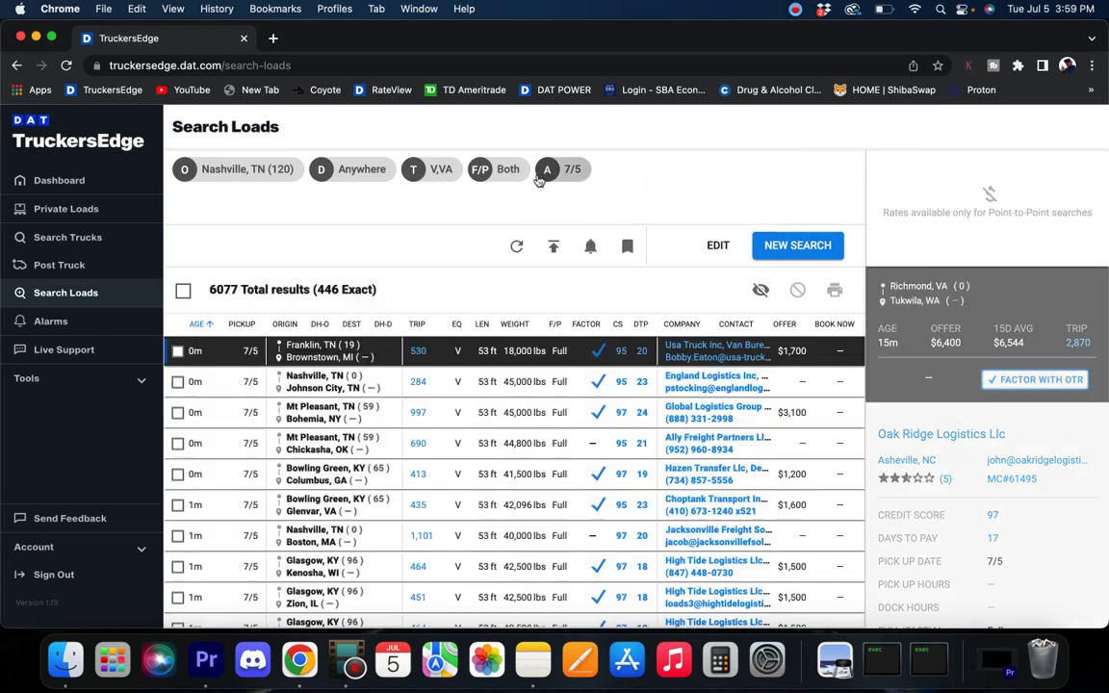
left_click_drag(314, 288, 375, 290)
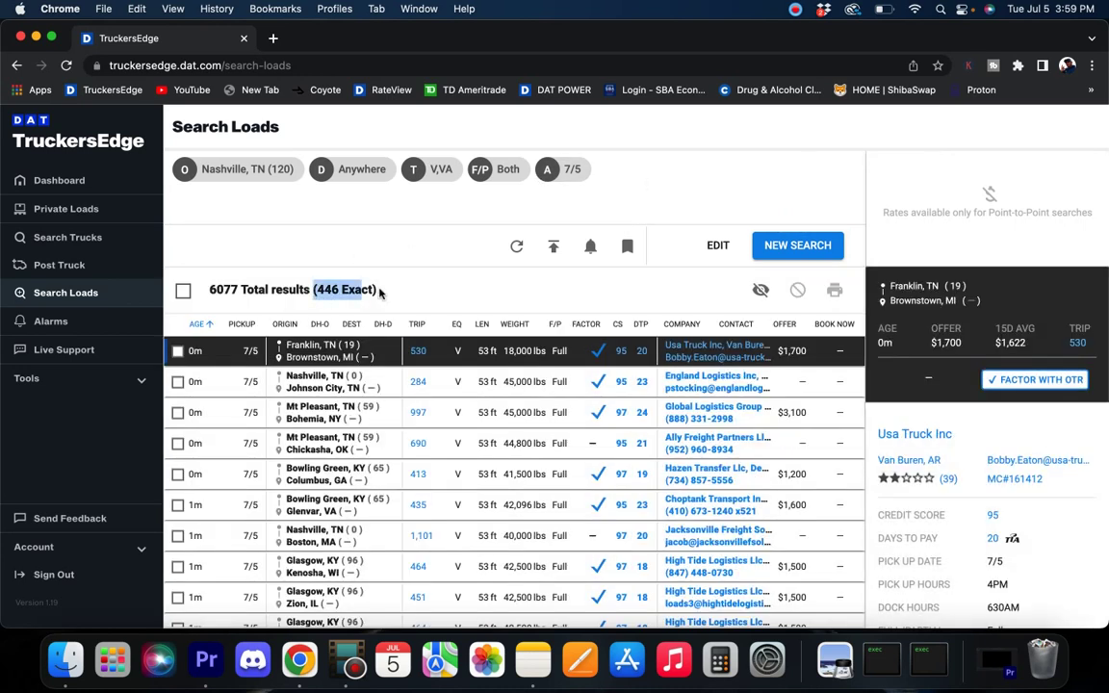
Step: Run a new load search with Knoxville, TN as the origin and check the total number of results
left_click(797, 247)
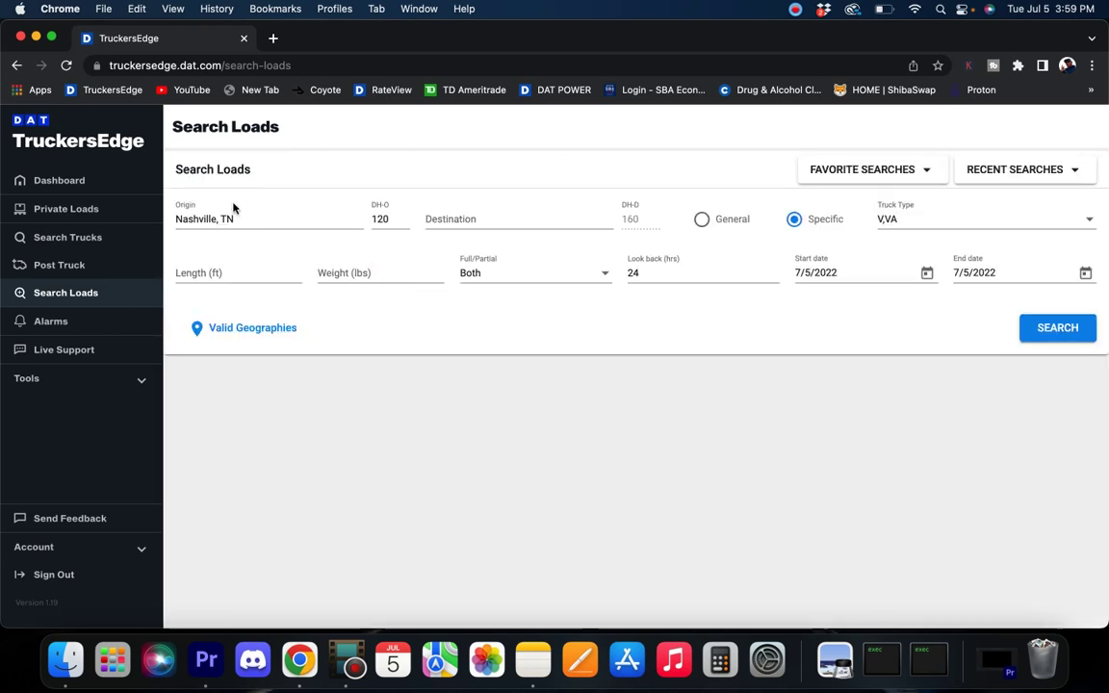
triple_click(243, 218)
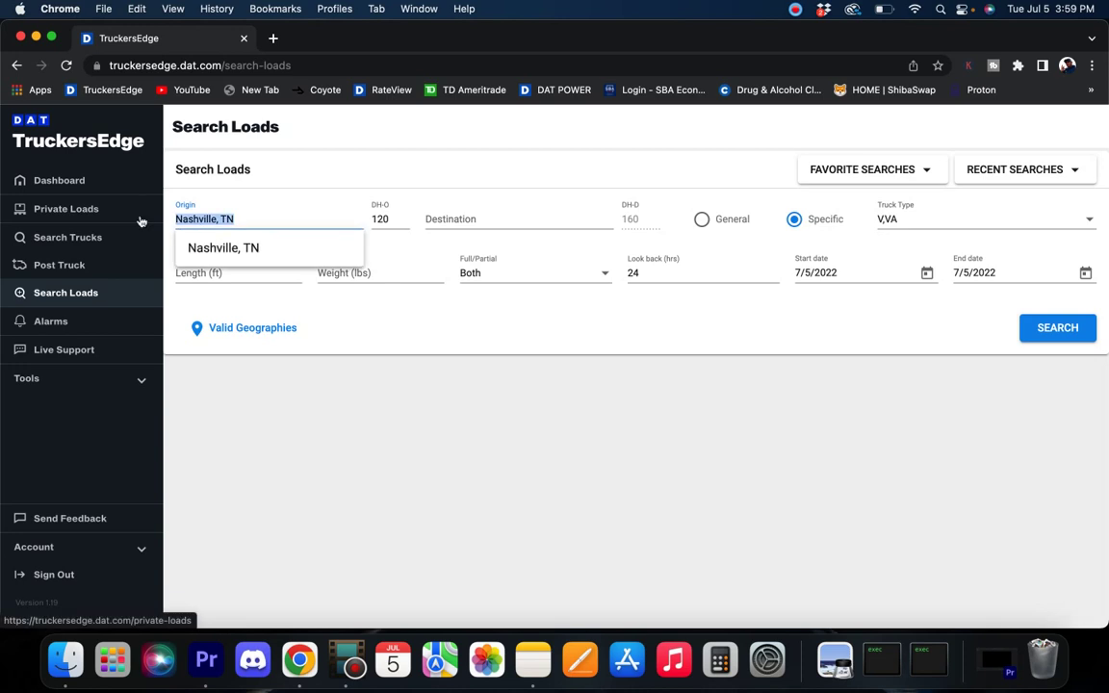
key("BackSpace")
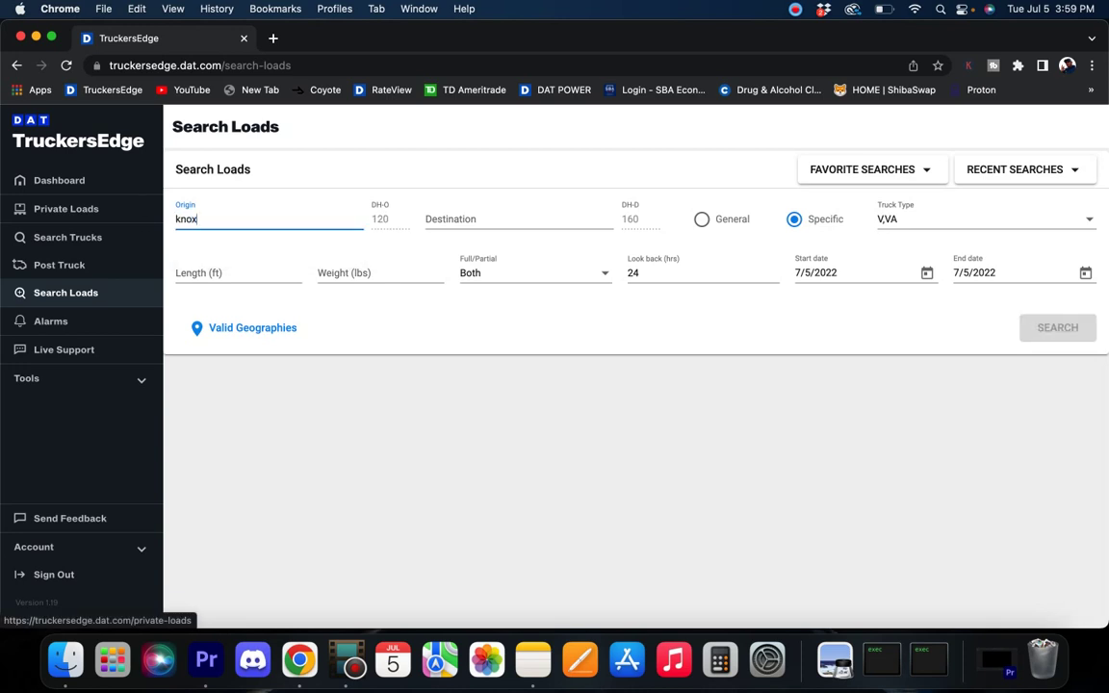
left_click(211, 247)
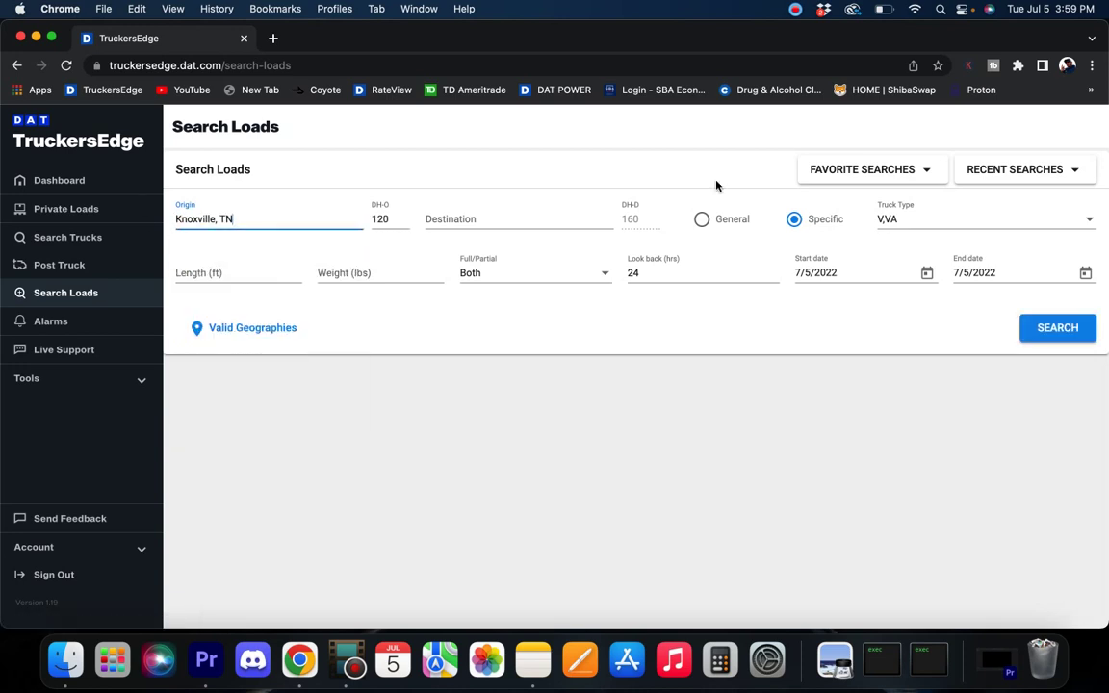
left_click(1057, 328)
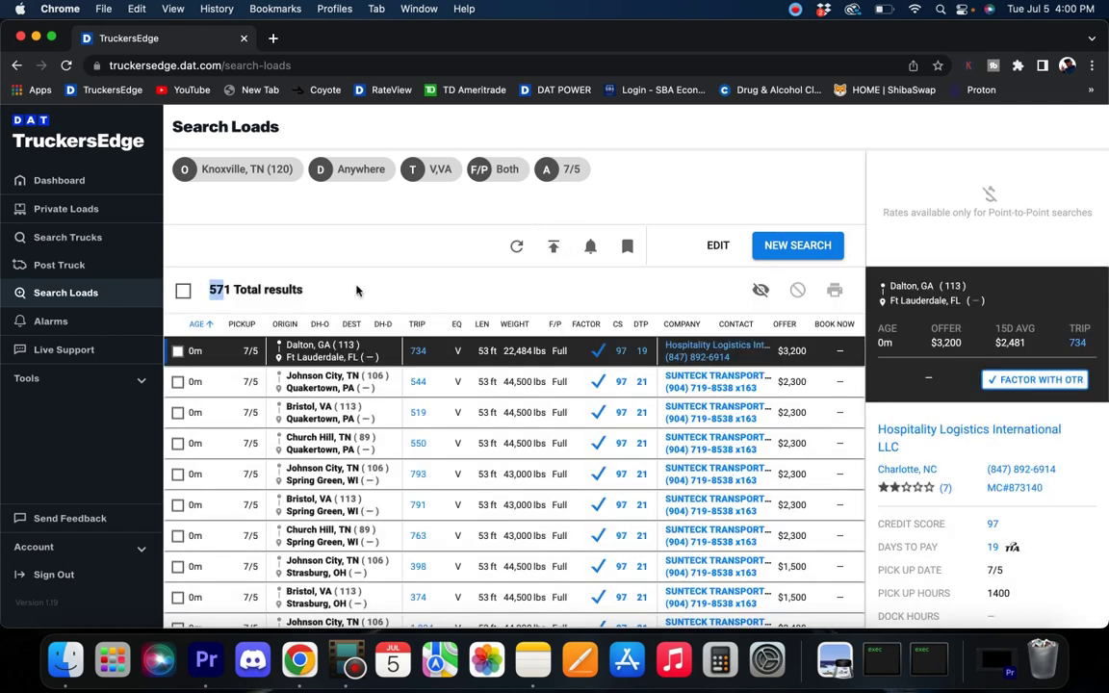
triple_click(211, 291)
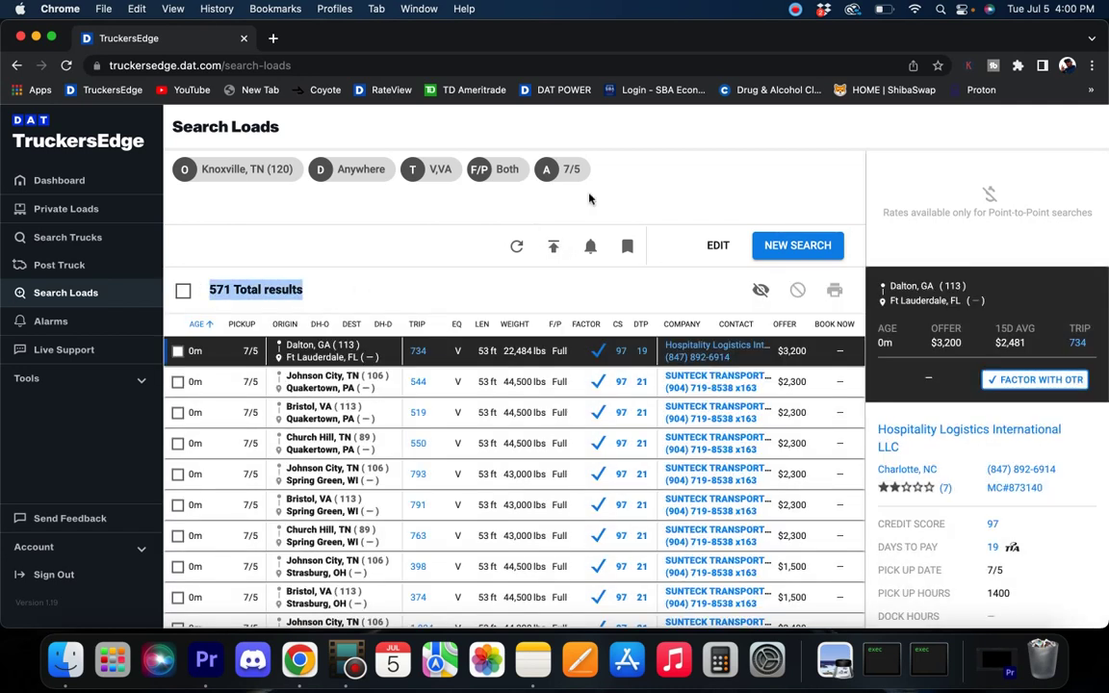
Step: Sort the Knoxville loads by highest offer and open the Dalton, GA to Ft Lauderdale, FL load to check its 15-day average per-mile rate
left_click(781, 324)
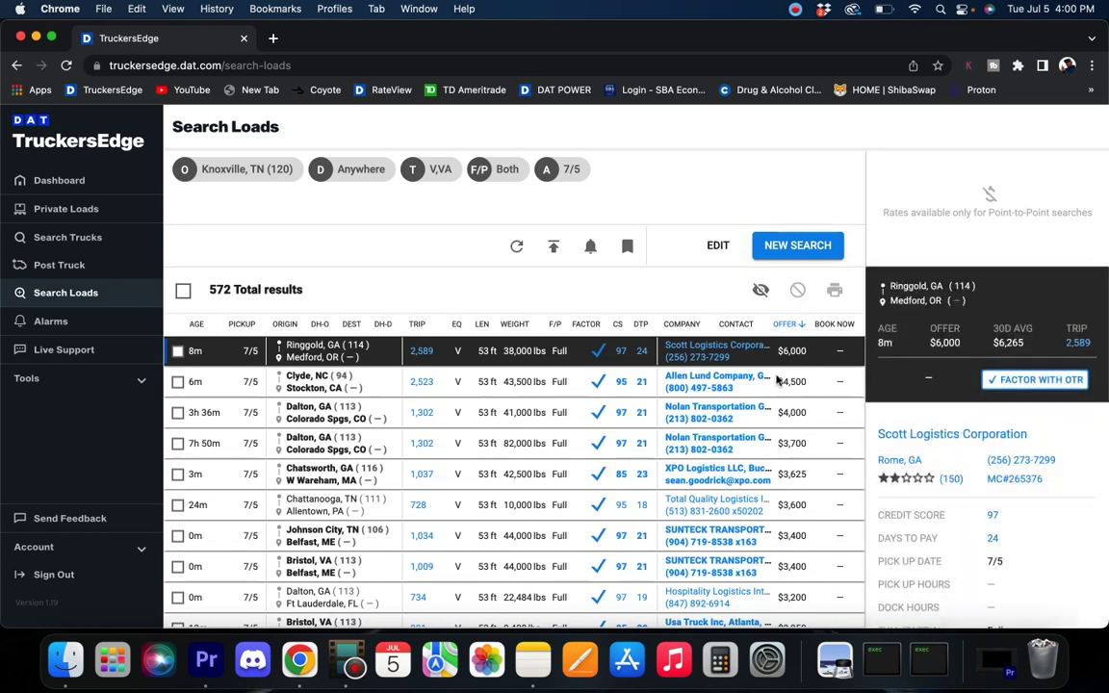
scroll(776, 381, "down", 5)
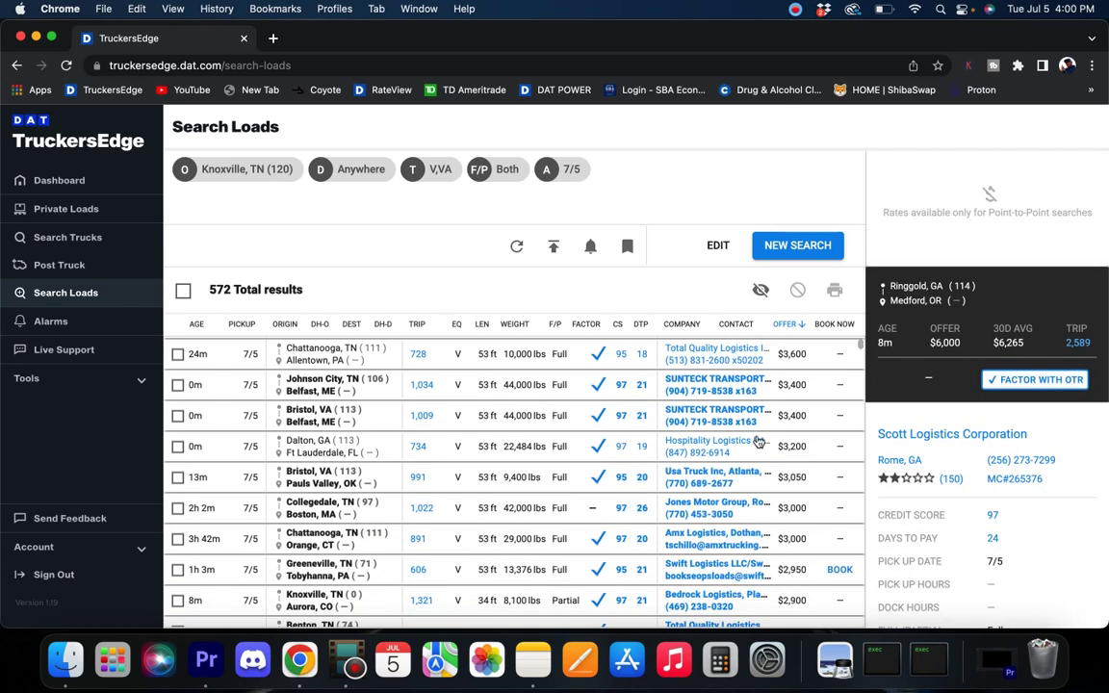
left_click(377, 447)
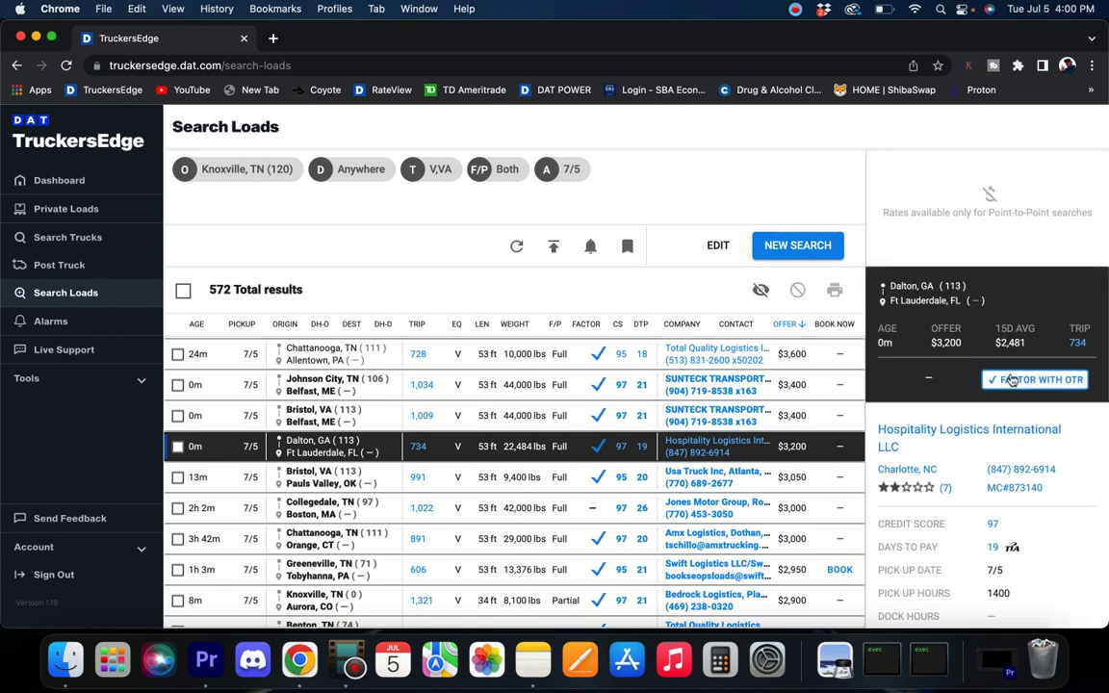
mouse_move(1018, 348)
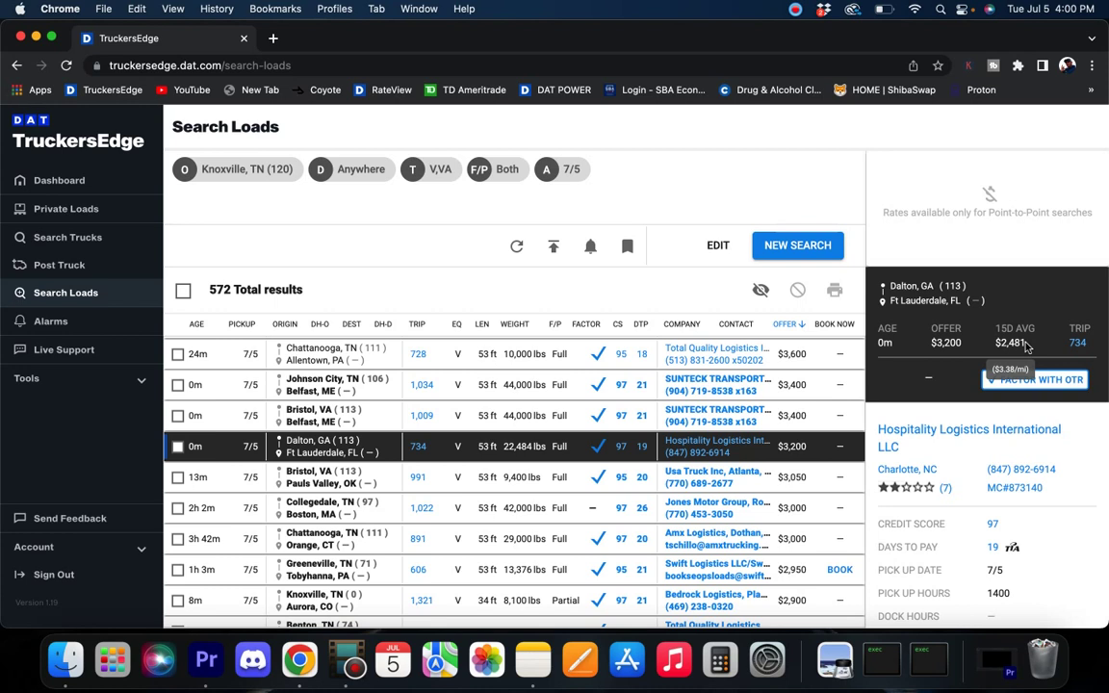
Step: Run a new load search with New York, NY as the origin and check its total result count
left_click(797, 245)
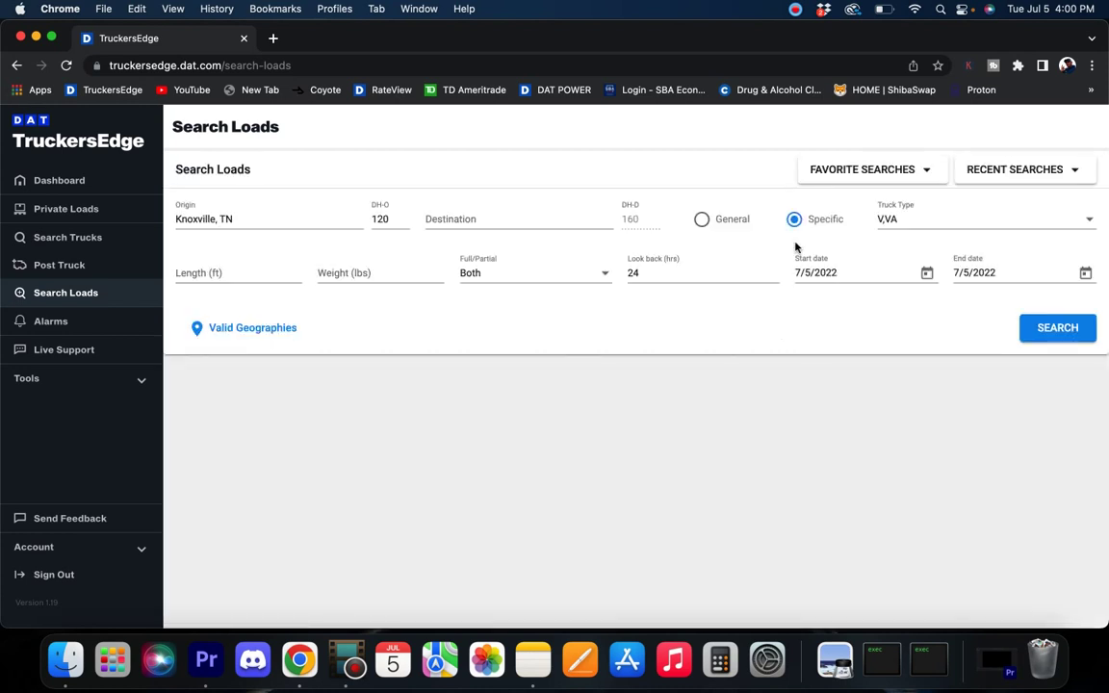
left_click(248, 219)
key("BackSpace")
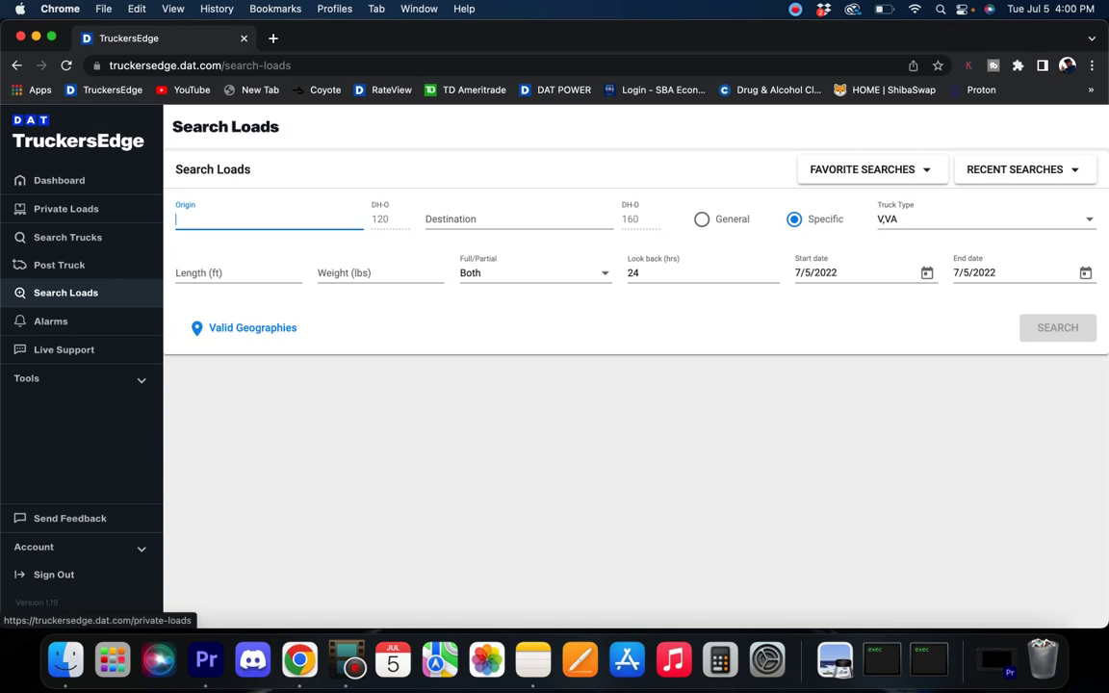
type("new yo")
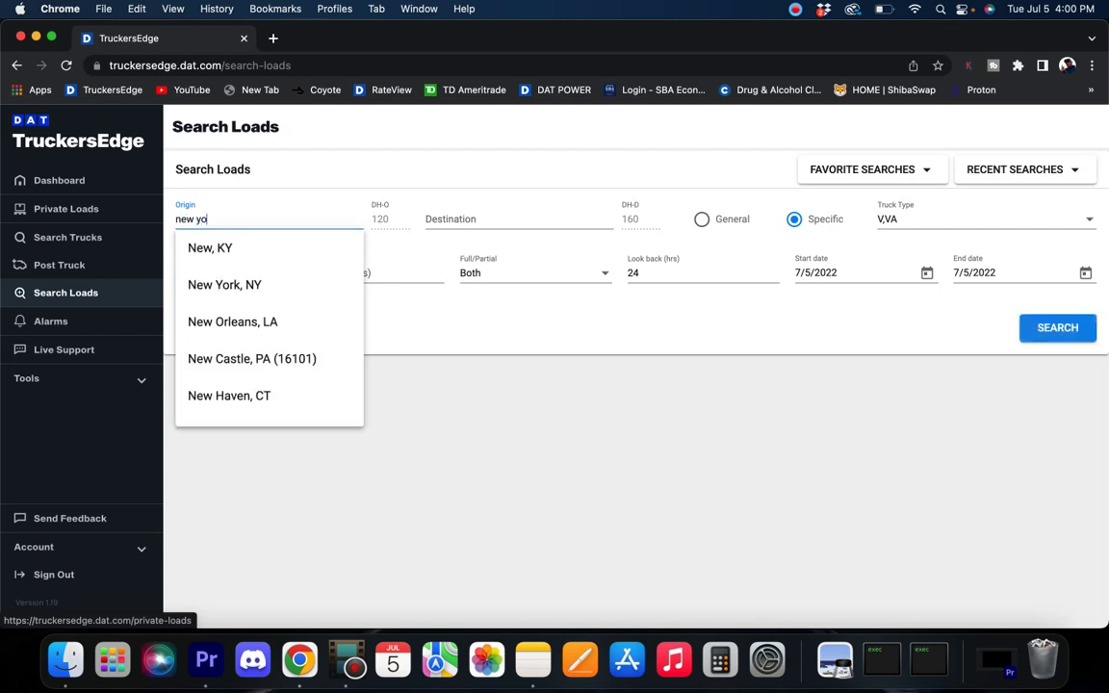
left_click(205, 252)
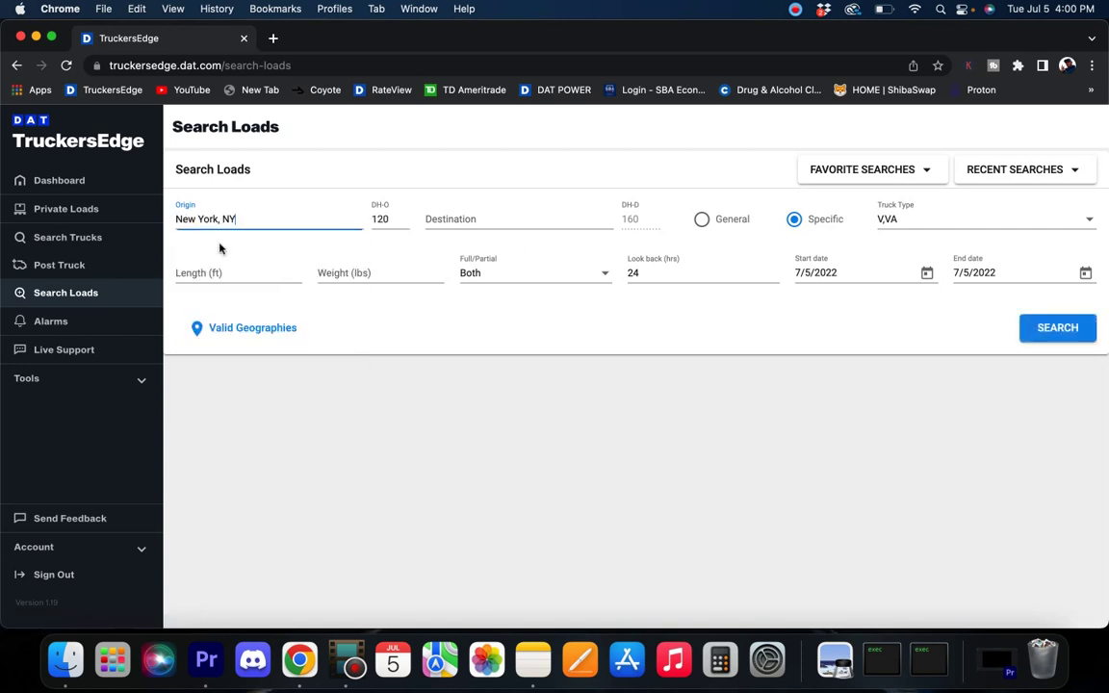
left_click(1057, 328)
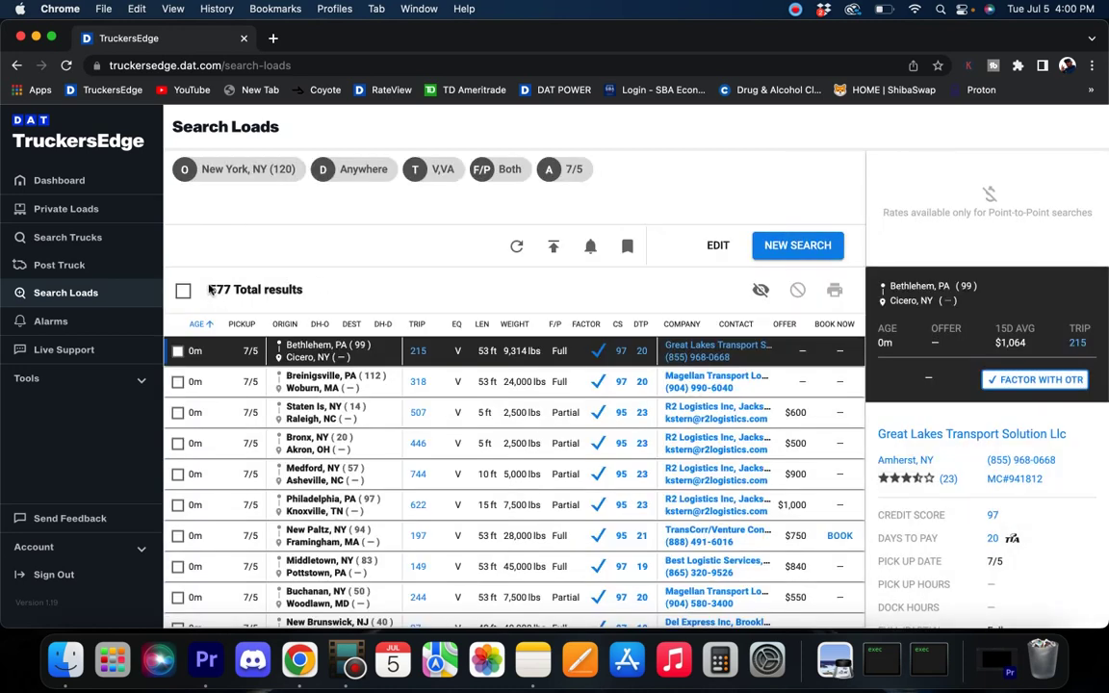
left_click_drag(208, 289, 271, 288)
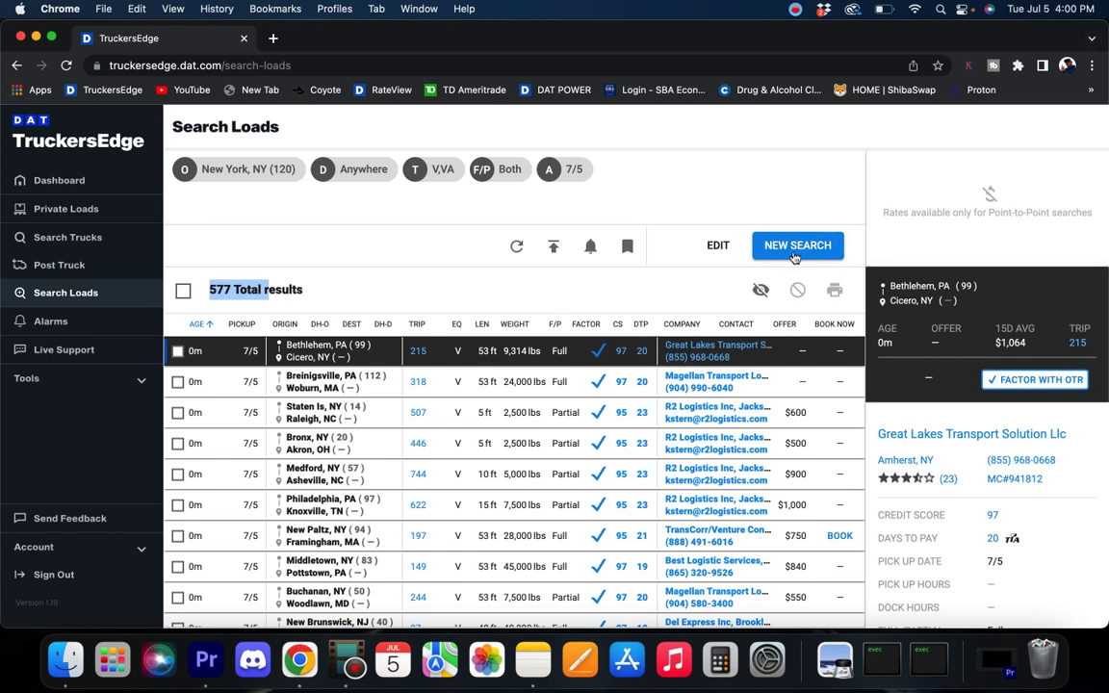
Step: Run a load search with Columbus, OH as the origin, check its total result count and sort by highest offer
left_click(716, 239)
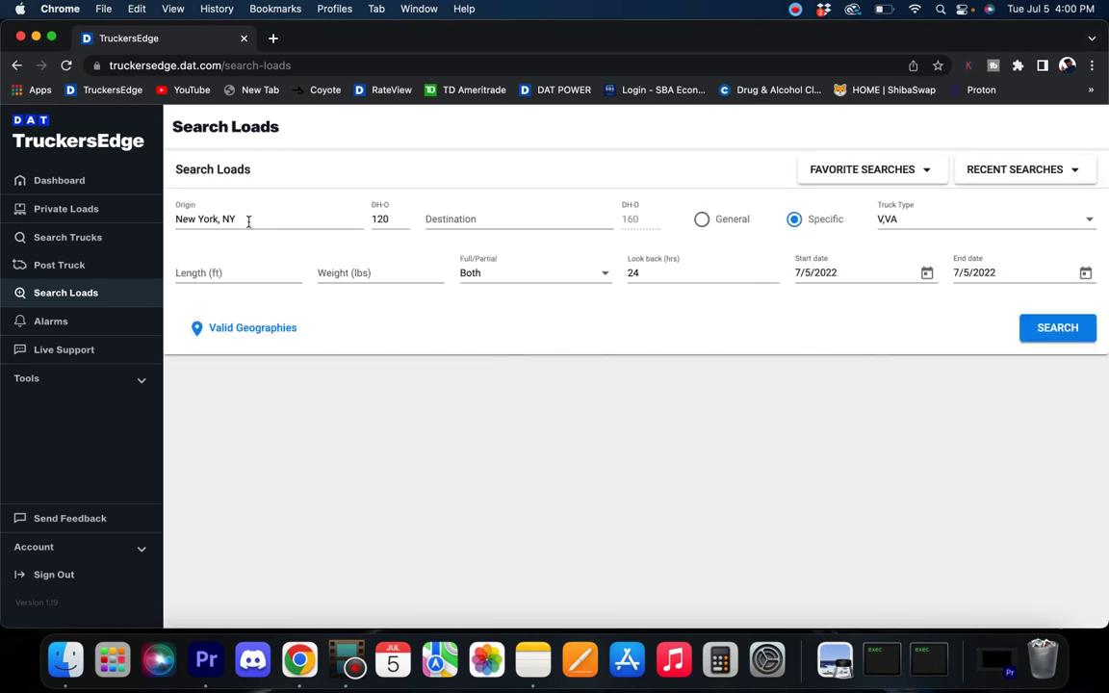
left_click(248, 222)
key("BackSpace")
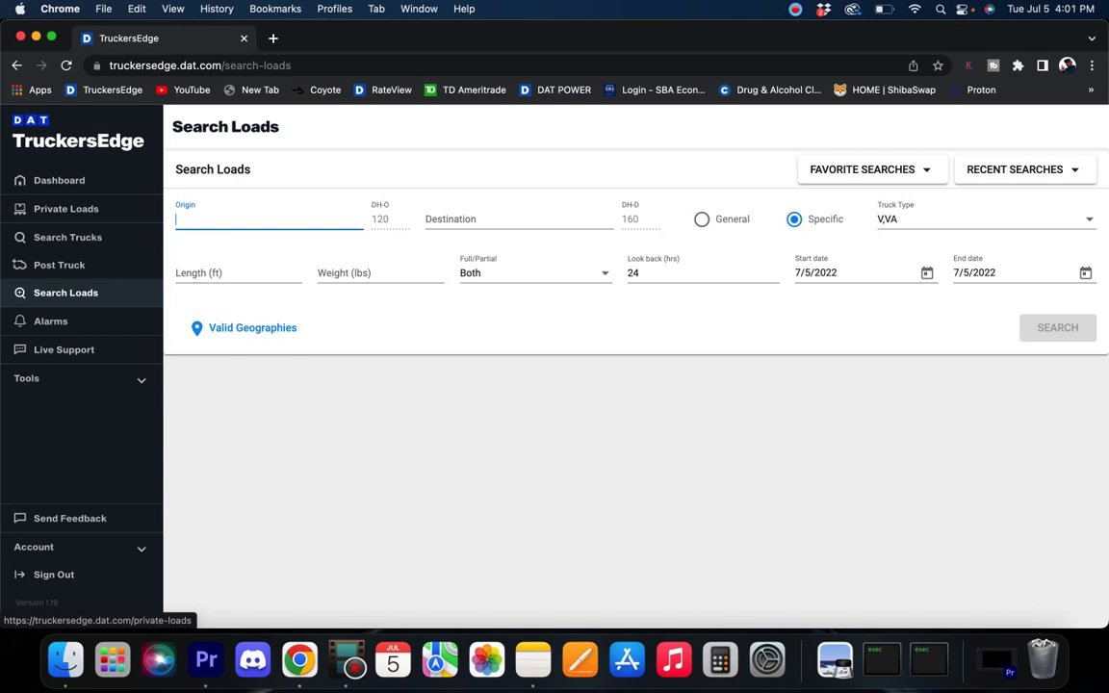
type("com")
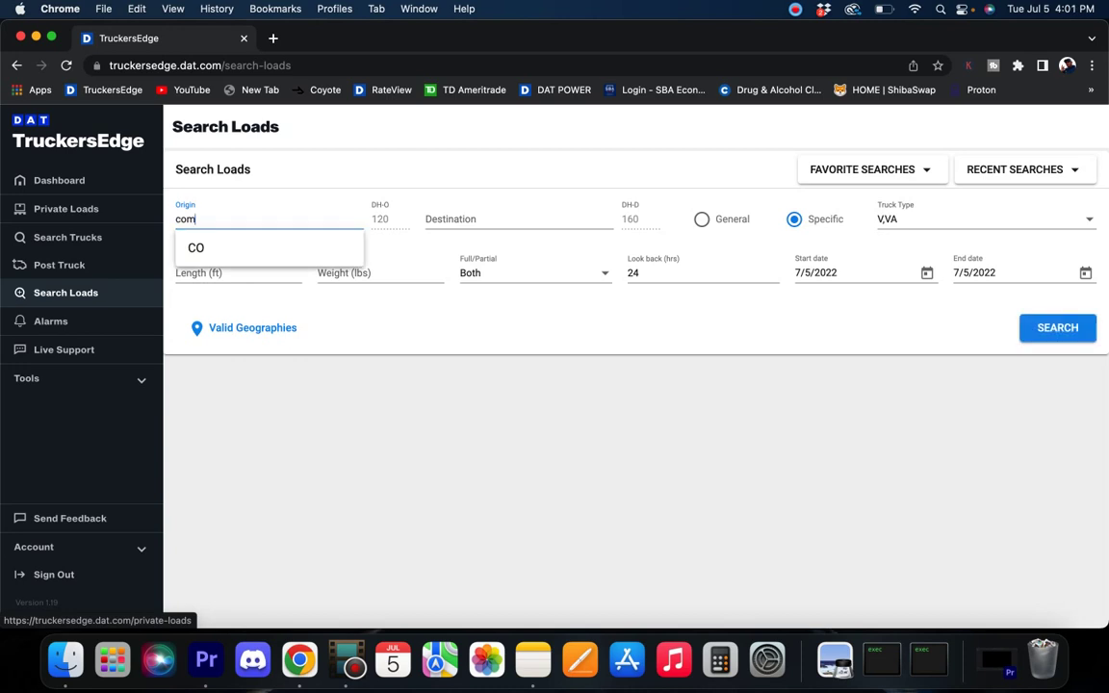
type("lumn")
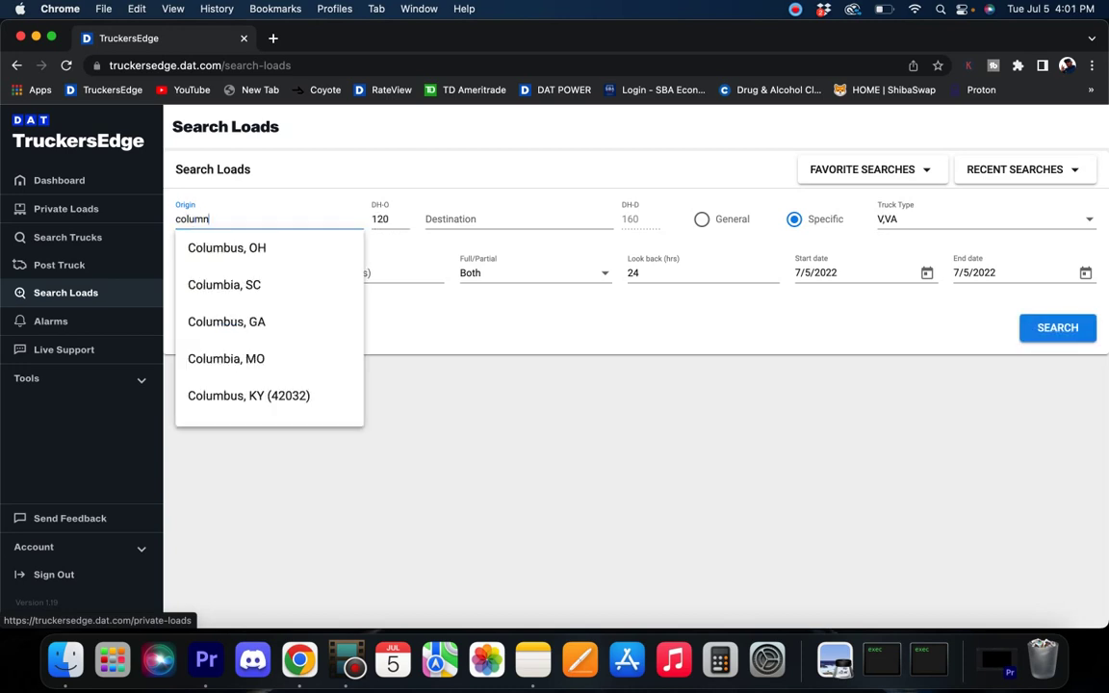
left_click(307, 248)
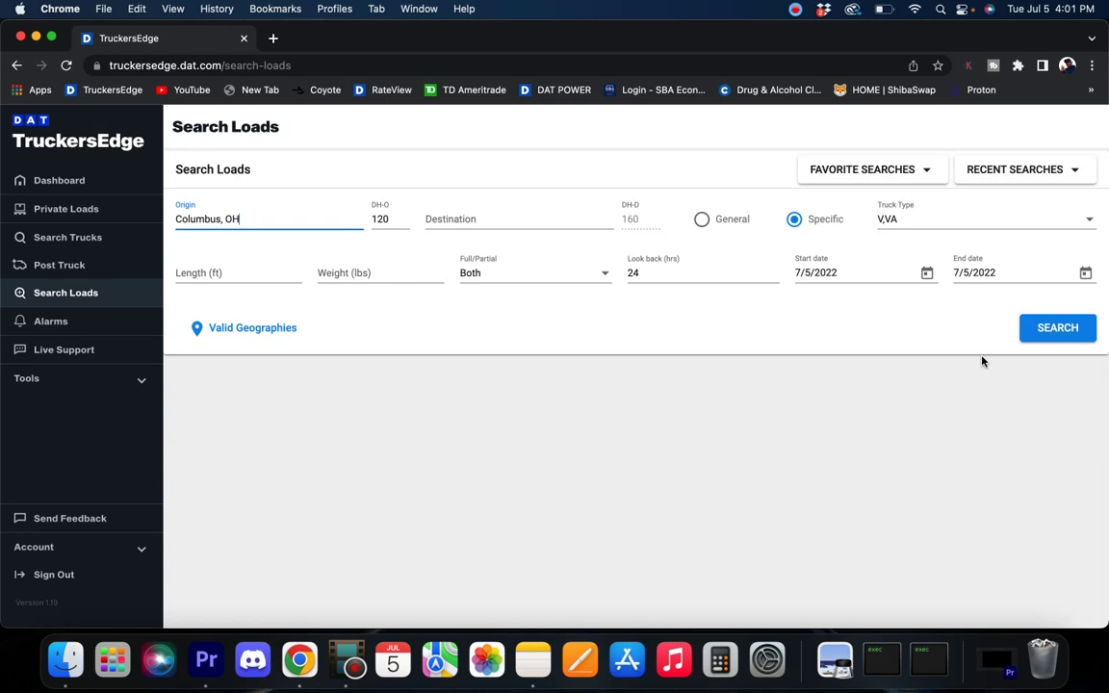
left_click(1056, 328)
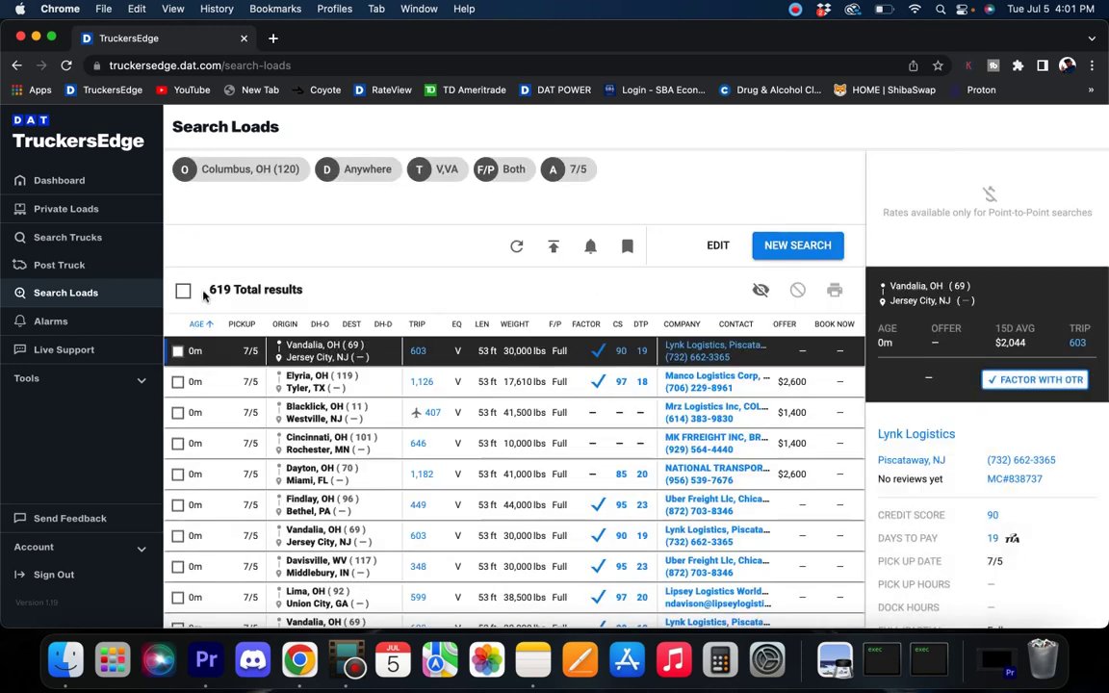
left_click_drag(206, 290, 271, 296)
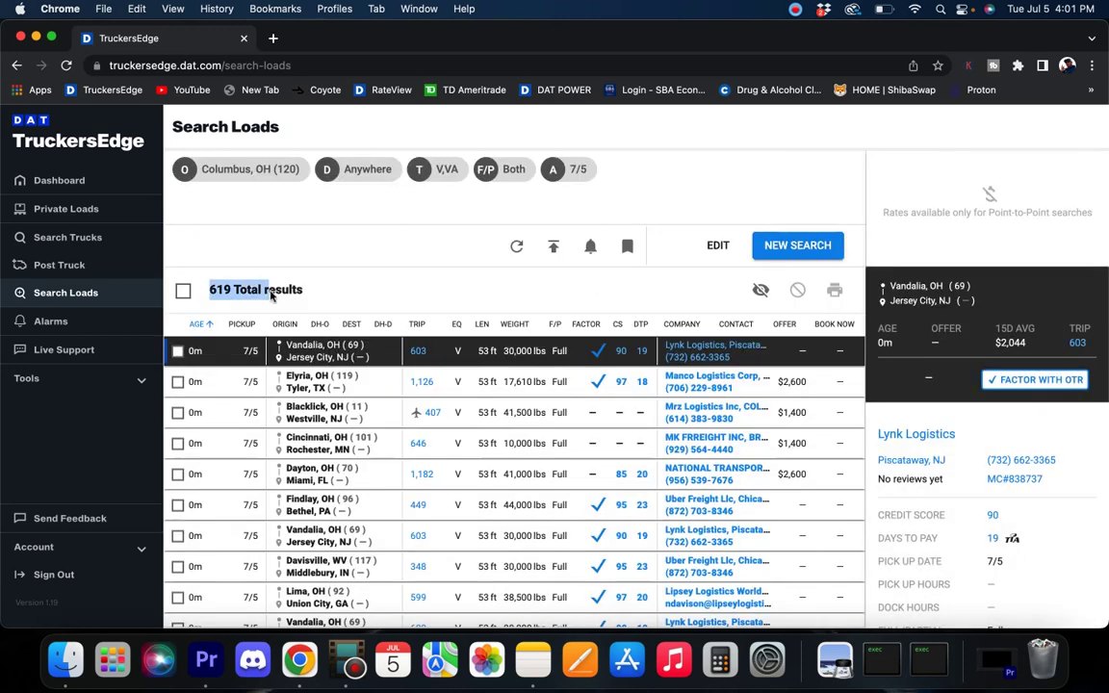
left_click(785, 323)
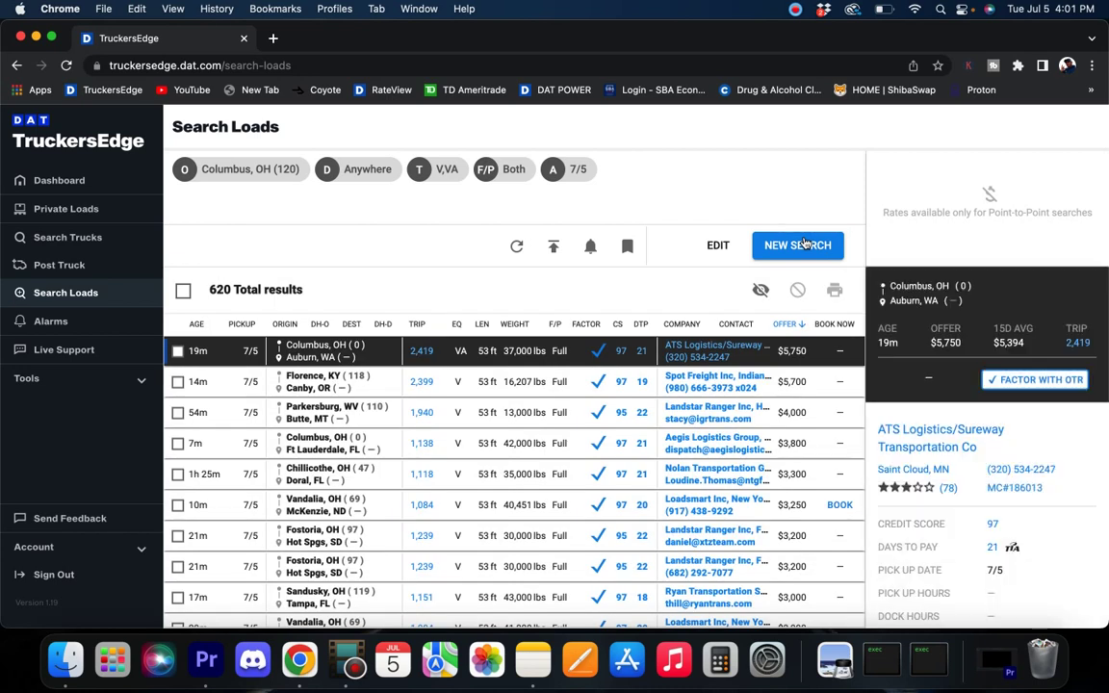
Step: Run a new load search with Cincinnati, OH as the origin
left_click(805, 244)
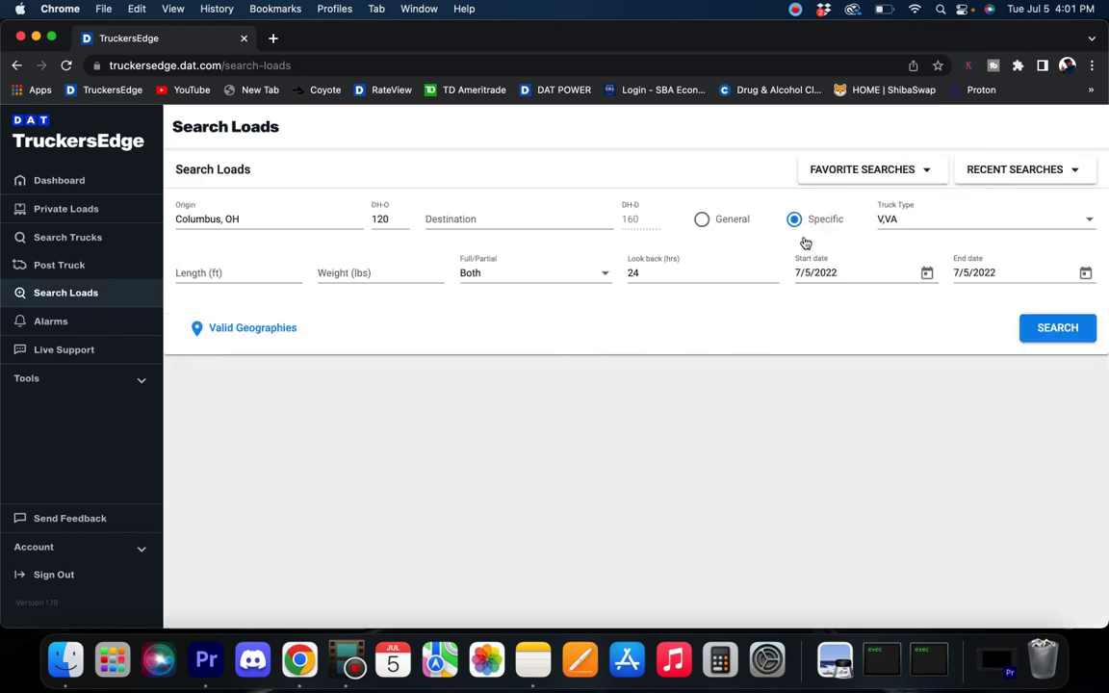
left_click(251, 219)
key("BackSpace")
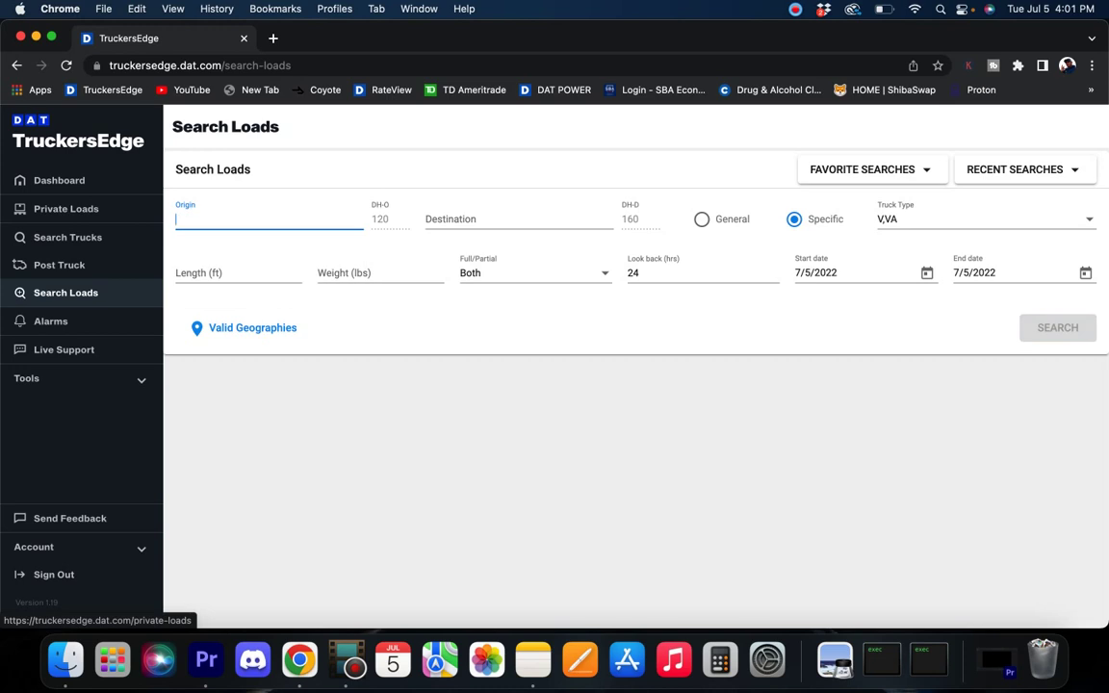
type("cincinn")
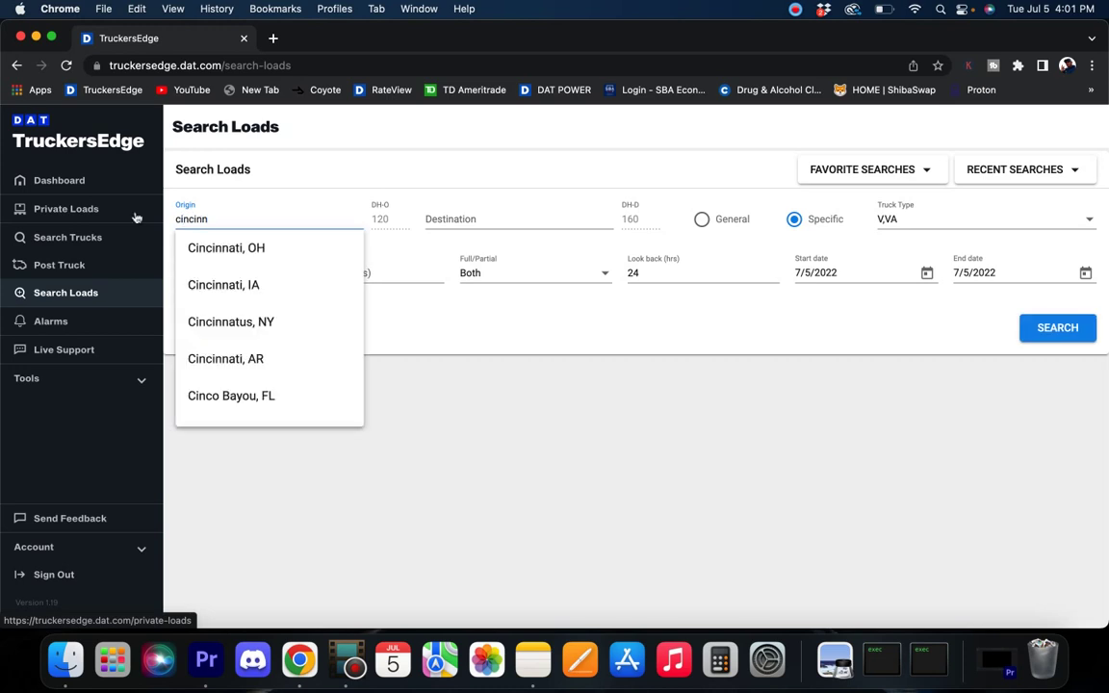
left_click(223, 248)
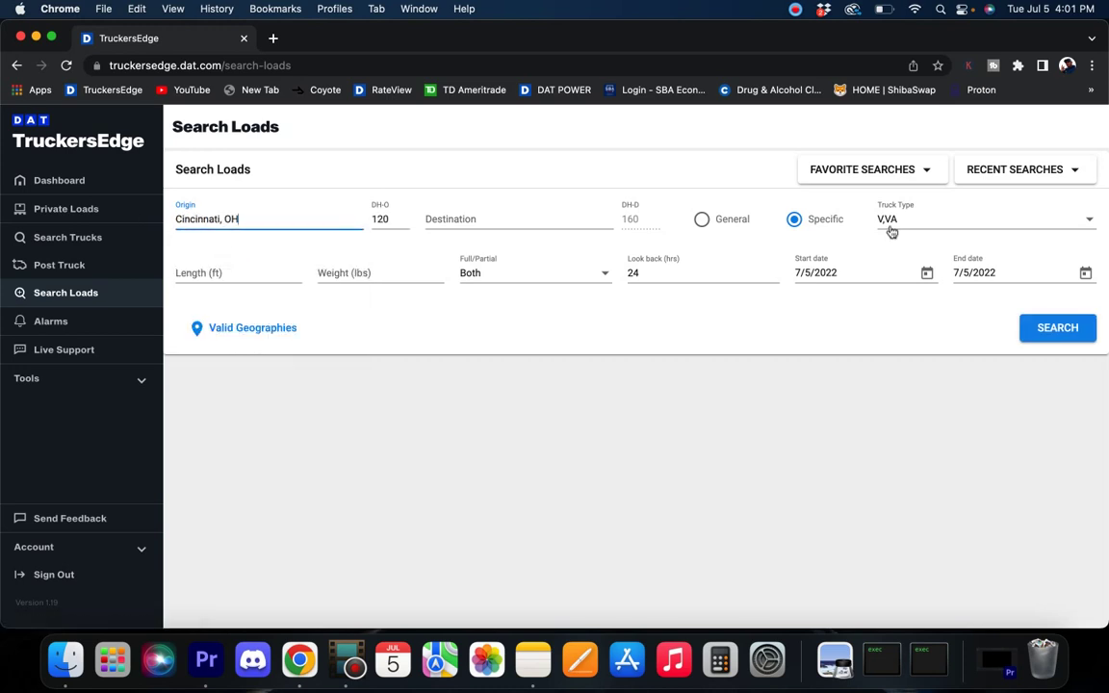
left_click(1049, 328)
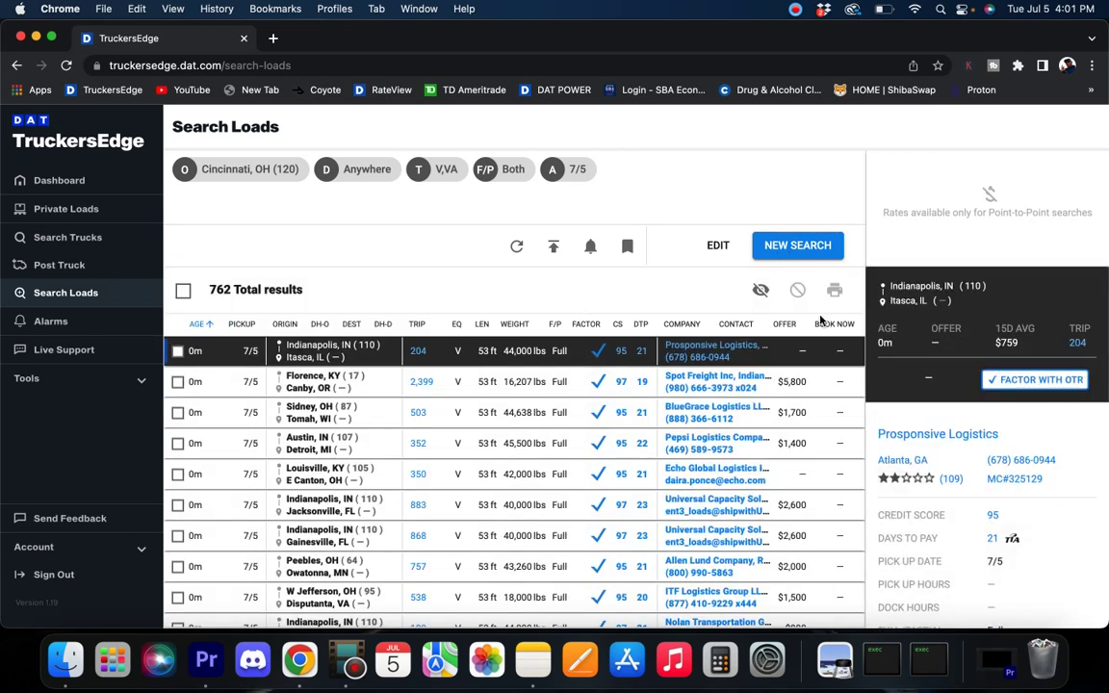
Step: Sort the Cincinnati loads by highest offer and open the Hebron, KY to Miami, FL load to check its 15-day average rate
left_click(786, 324)
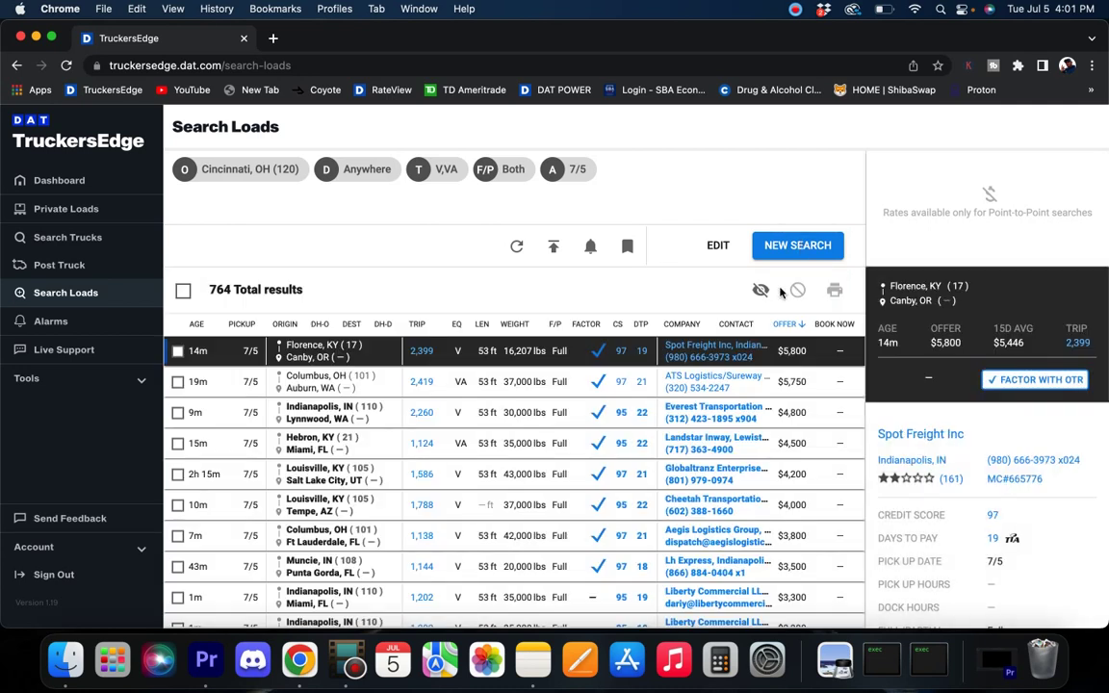
left_click(812, 453)
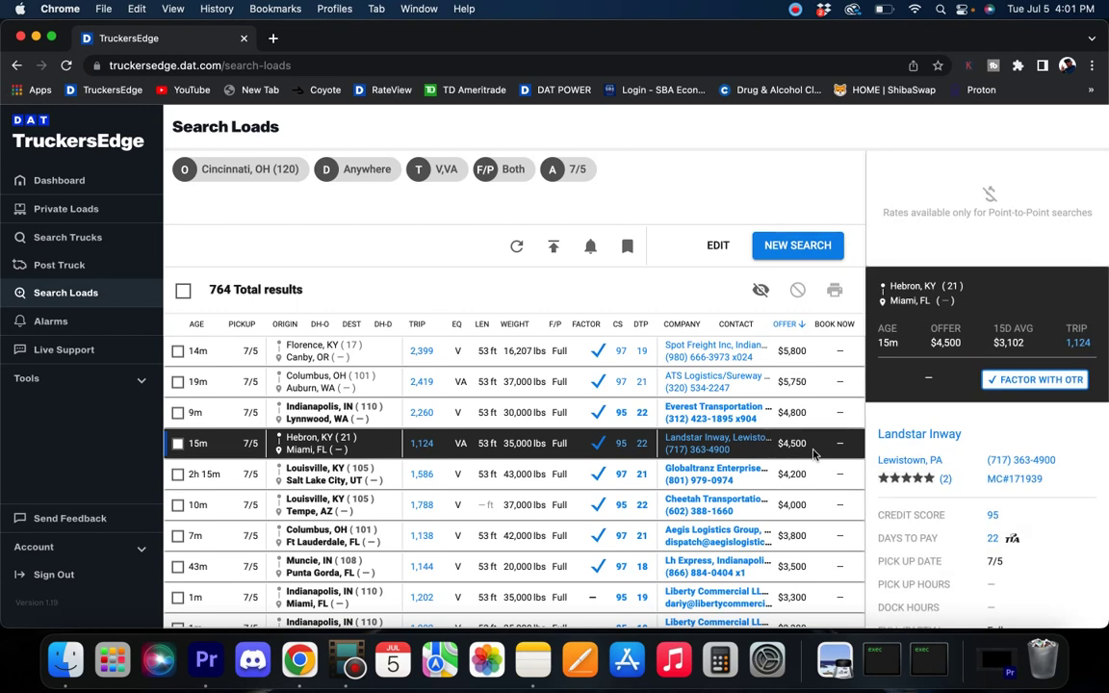
mouse_move(1014, 354)
Step: Run a load search with Detroit, MI as the origin and check its result count
left_click(717, 243)
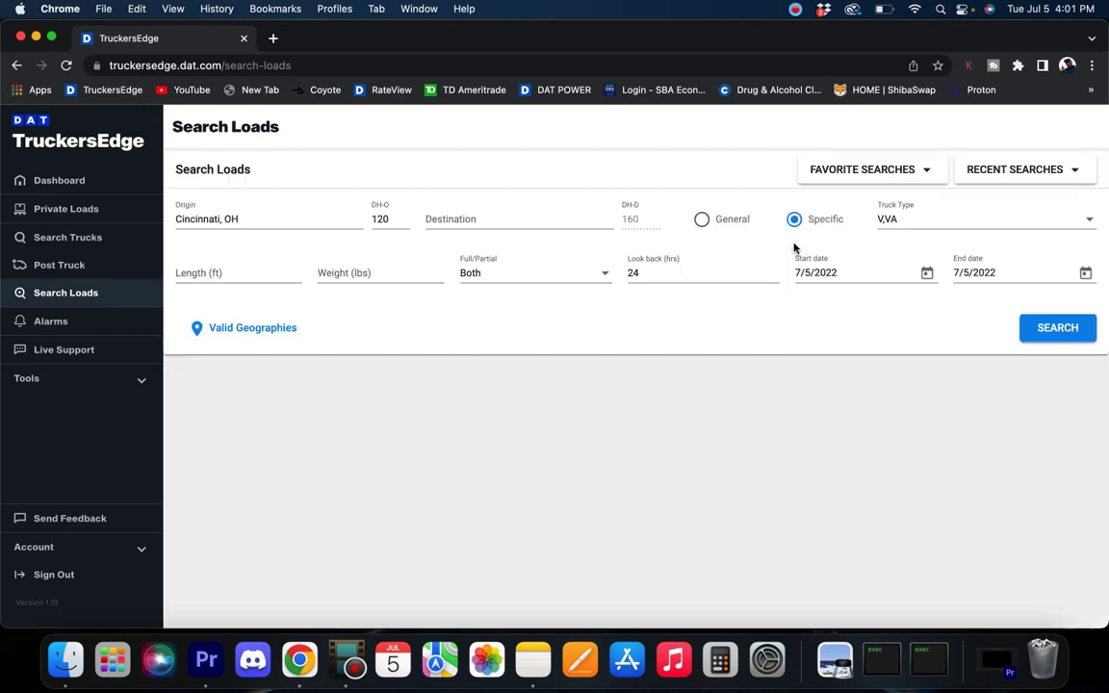
triple_click(247, 219)
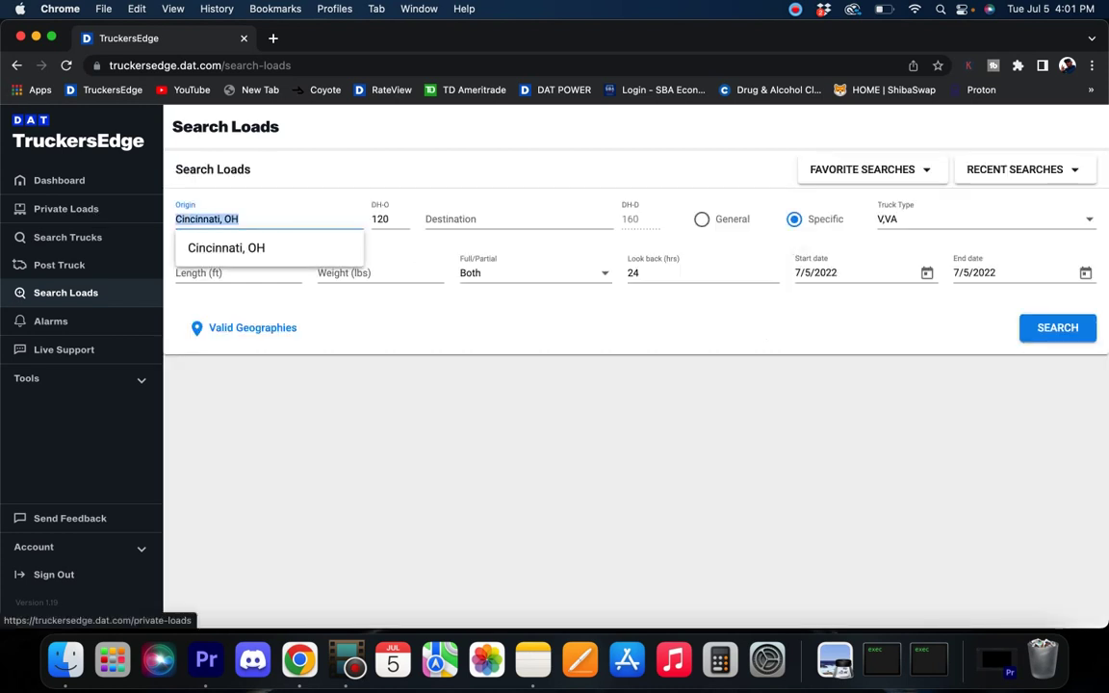
key("BackSpace")
type("det")
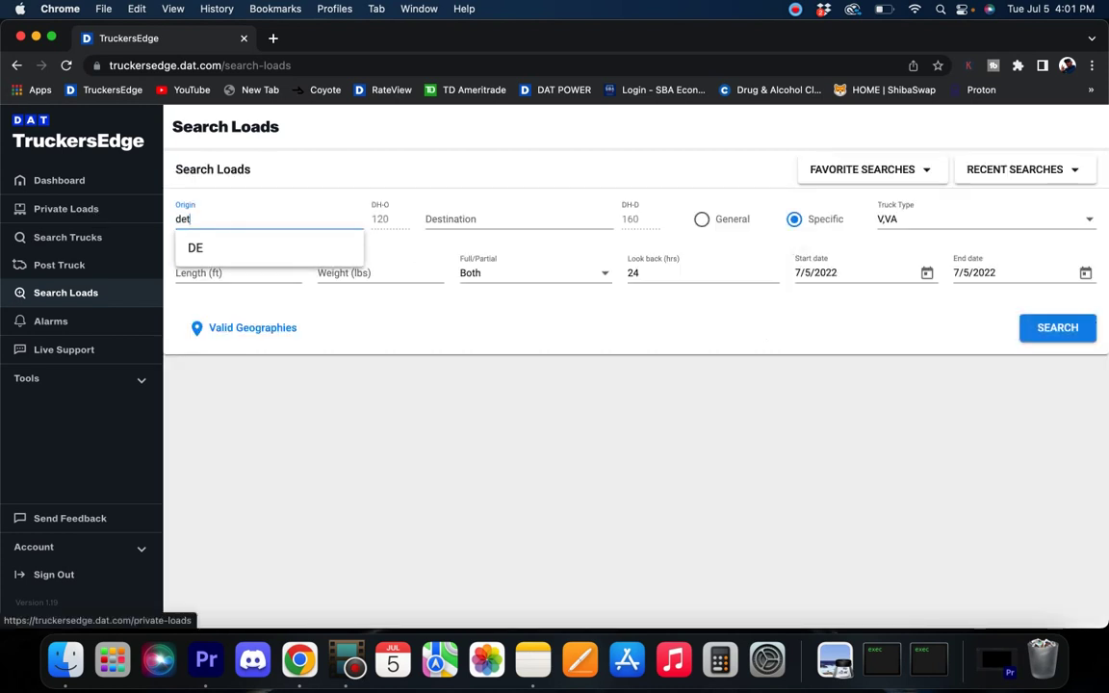
type("roit")
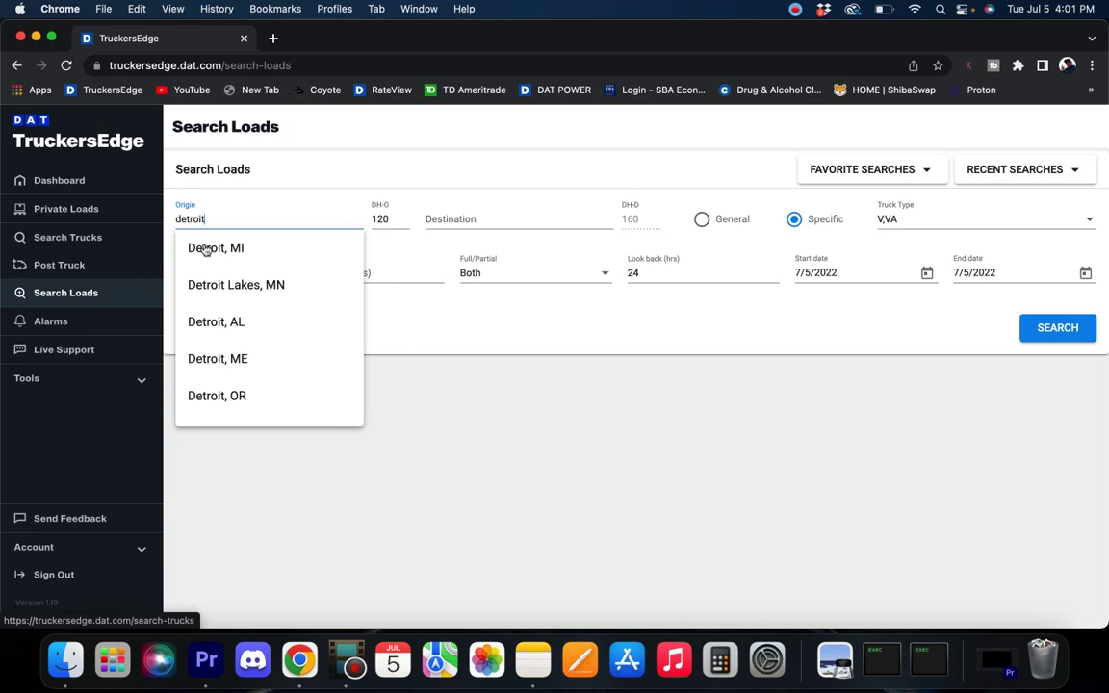
left_click(187, 241)
left_click(1052, 328)
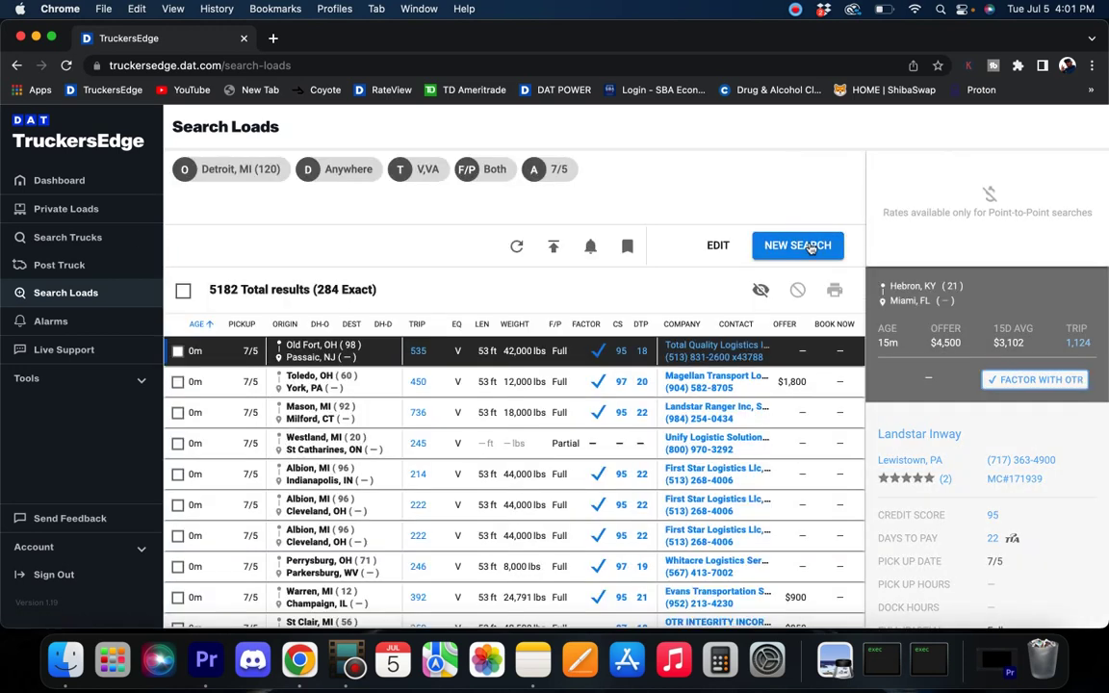
Step: Run a new load search with Indianapolis, IN as the origin and check its total result count
left_click(798, 246)
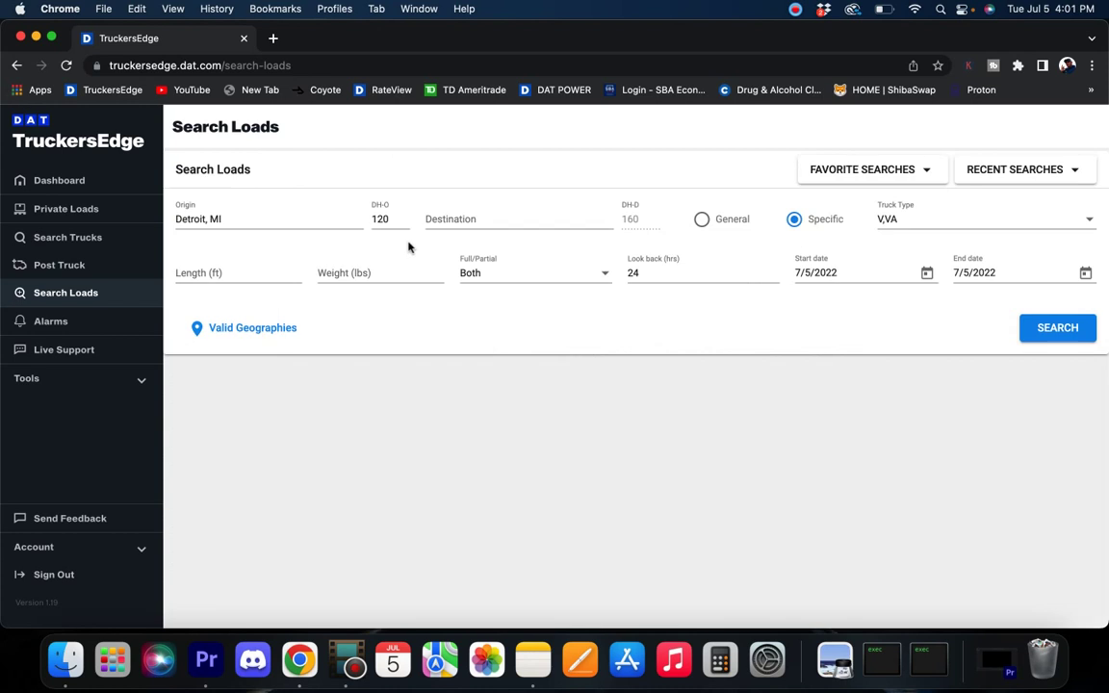
left_click(229, 220)
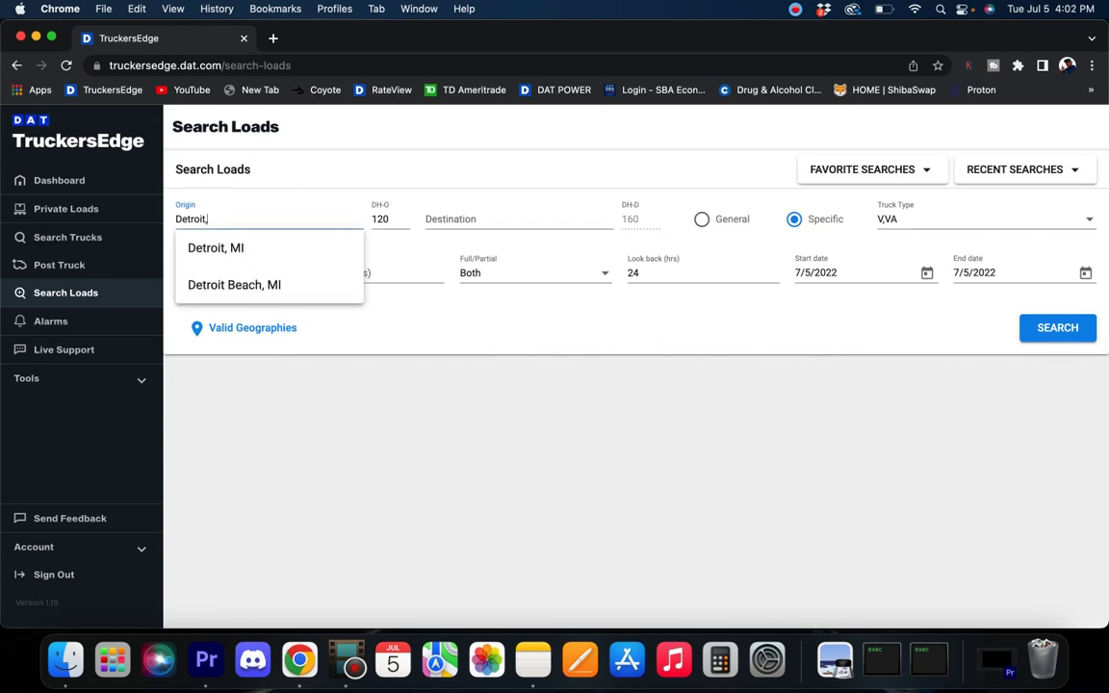
key("BackSpace")
key("BackSpace")
key("BackSpace")
key("BackSpace")
type("indiana")
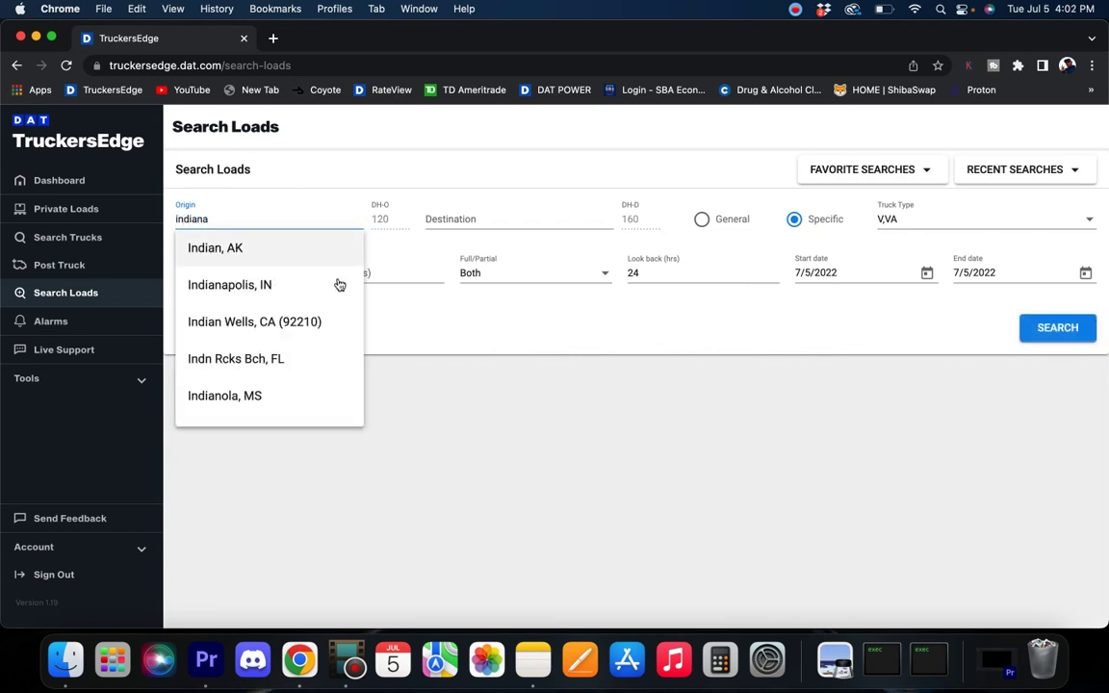
left_click(248, 285)
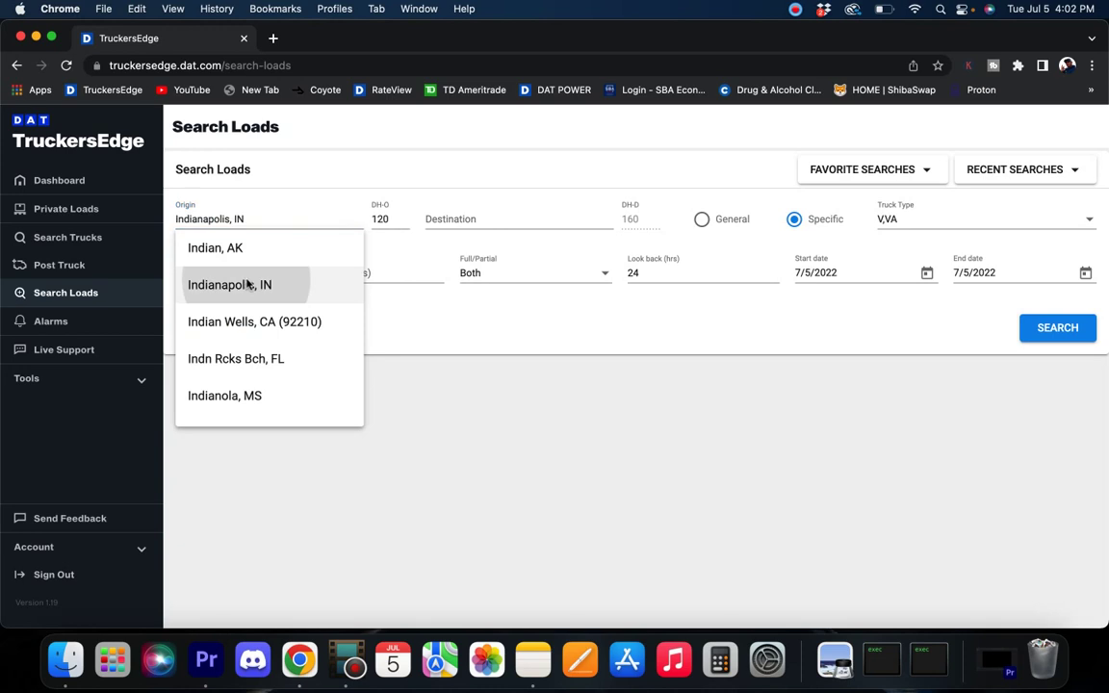
left_click(1030, 330)
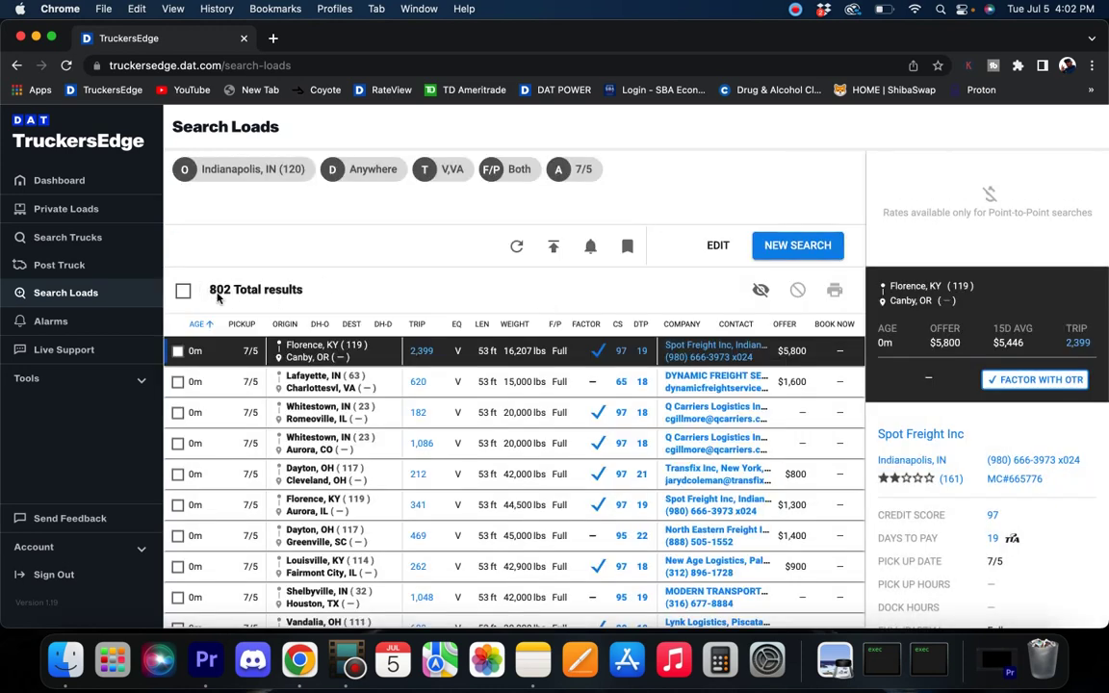
left_click_drag(210, 288, 359, 293)
Step: Run a new load search with St Paul, MN (55101) as the origin and check its total and exact result counts
left_click(823, 249)
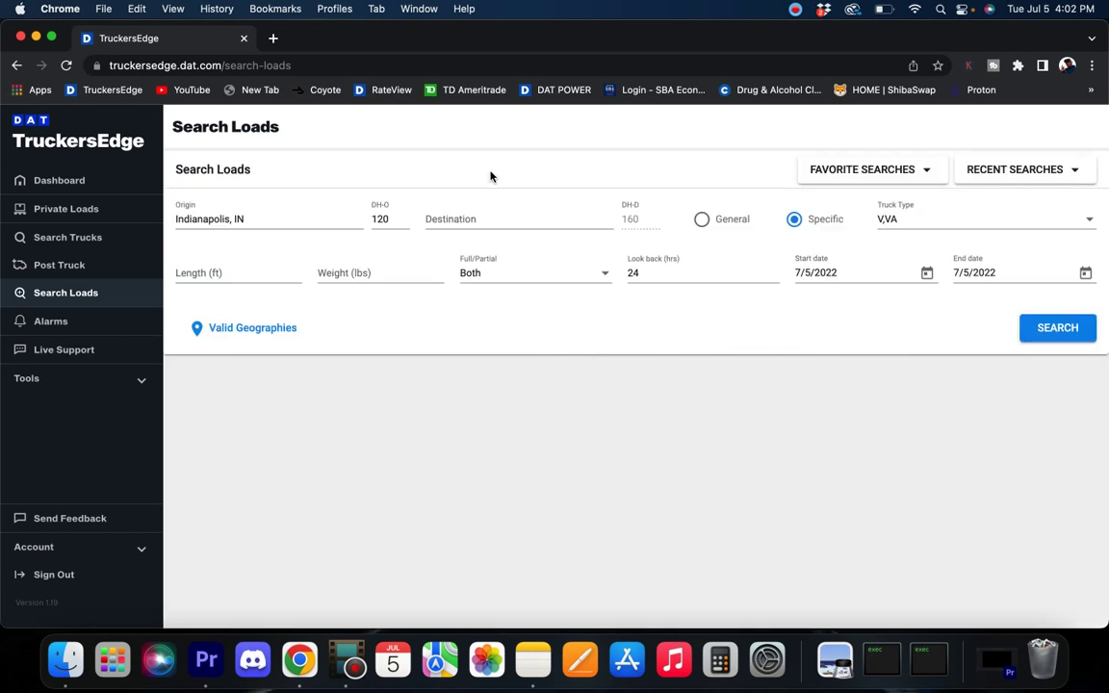
left_click(250, 217)
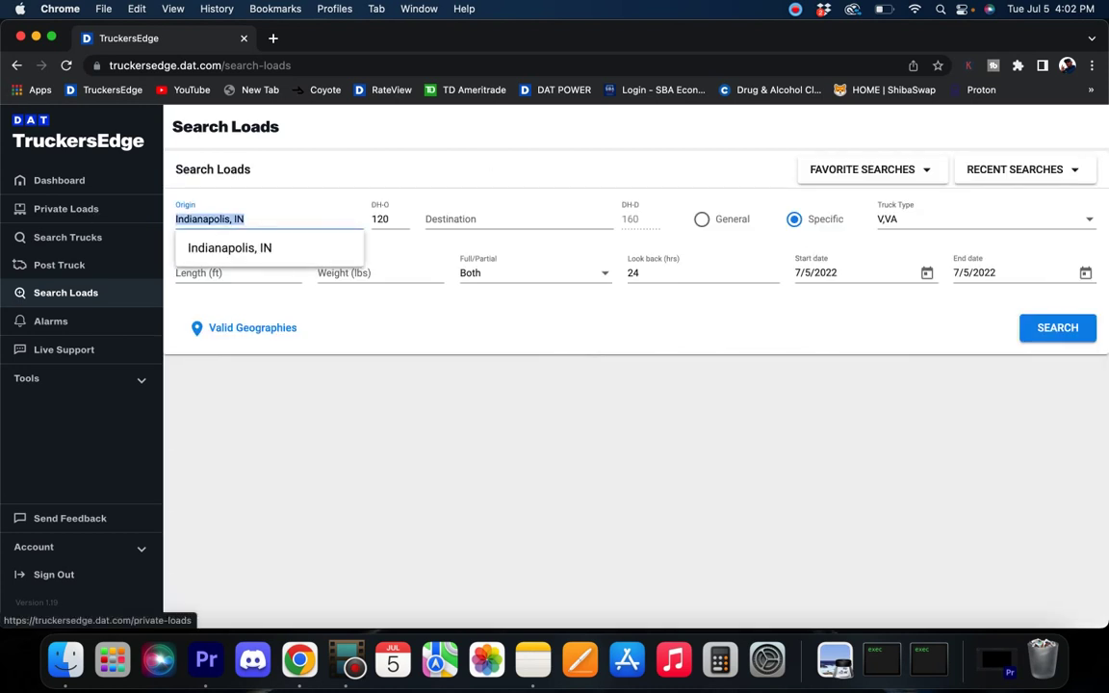
key("BackSpace")
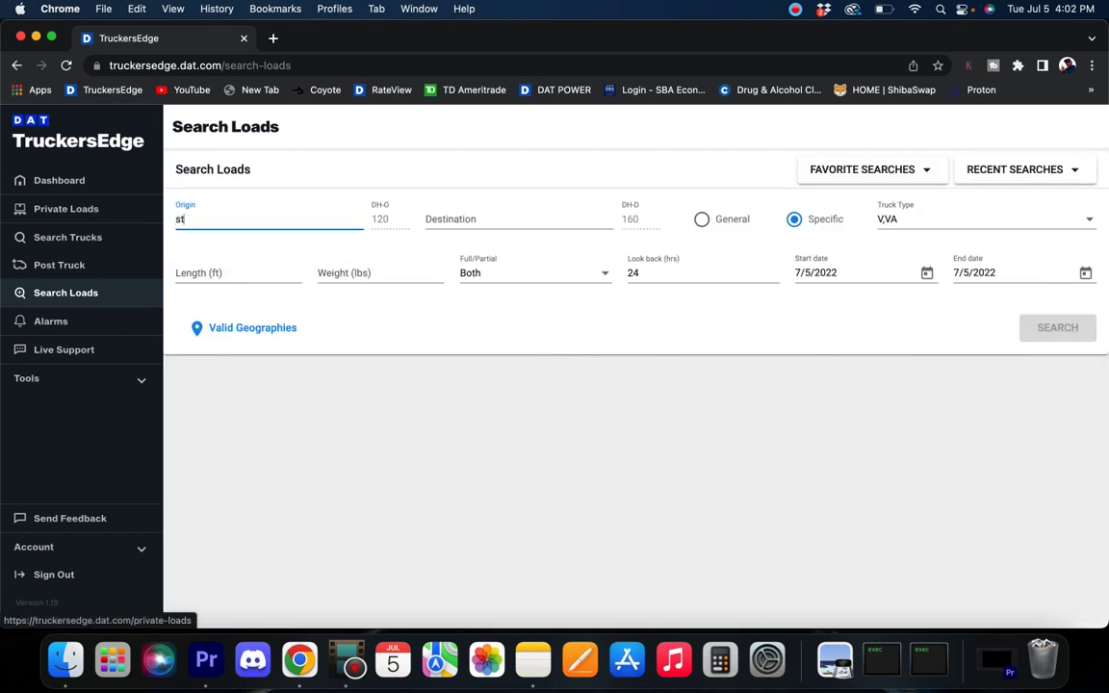
type("st paul")
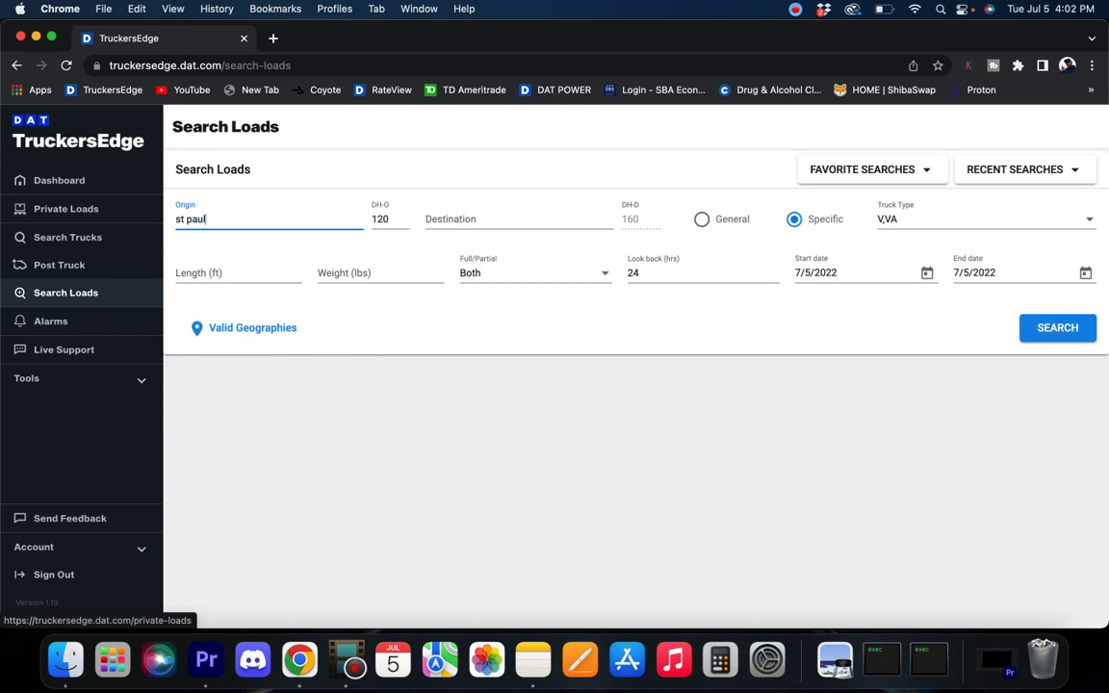
left_click(204, 238)
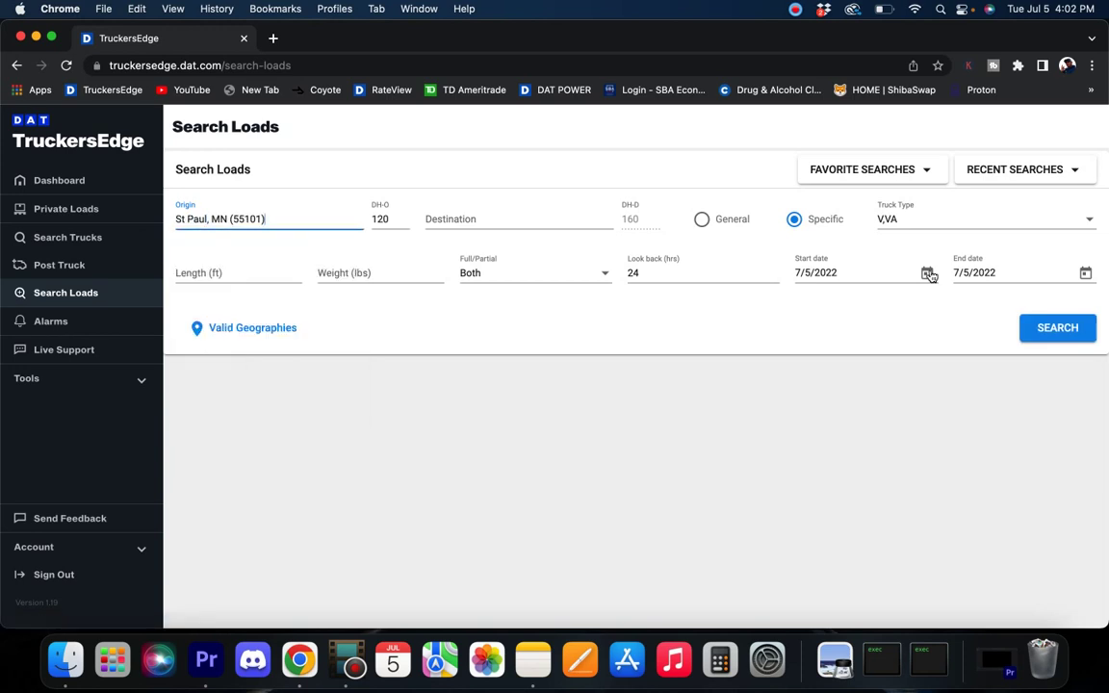
left_click(1041, 332)
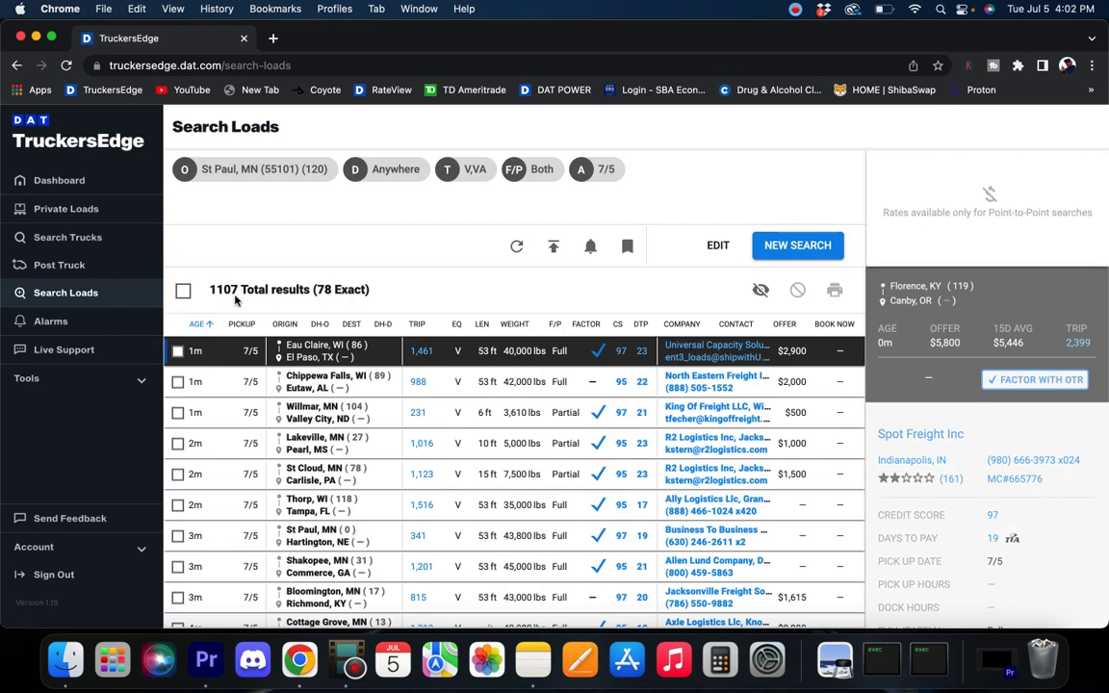
left_click_drag(316, 290, 387, 301)
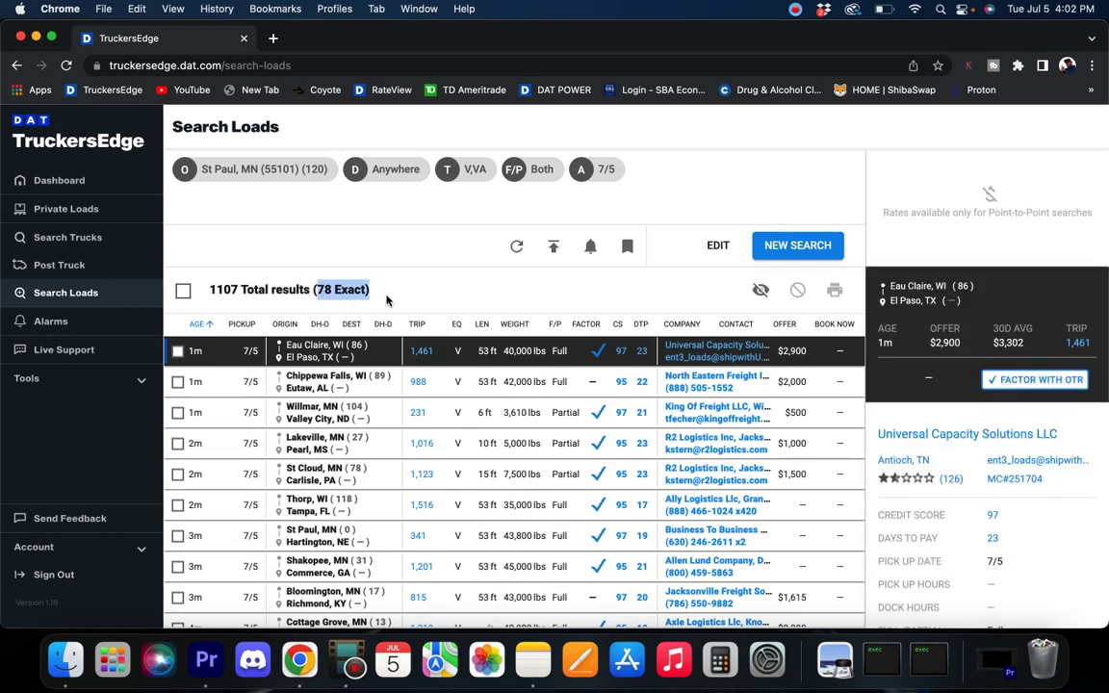
Step: Sort the St Paul loads by highest offer and open the 16-minute-old Eau Claire, WI to El Paso, TX load to check its 30-day average rate
left_click(784, 325)
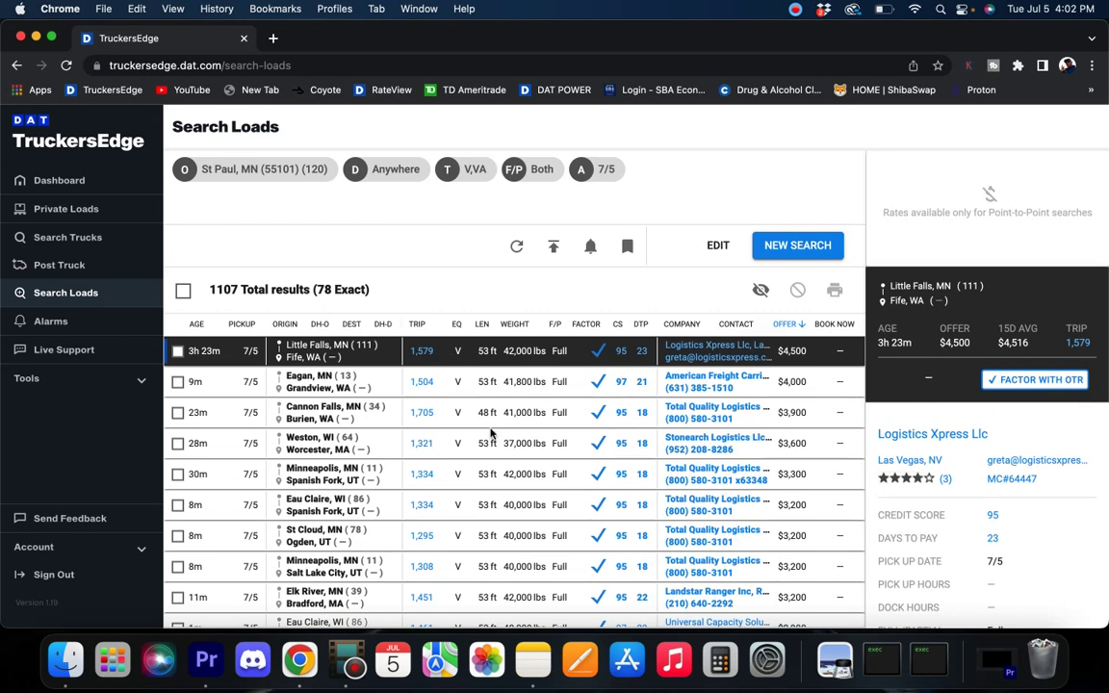
scroll(491, 434, "down", 5)
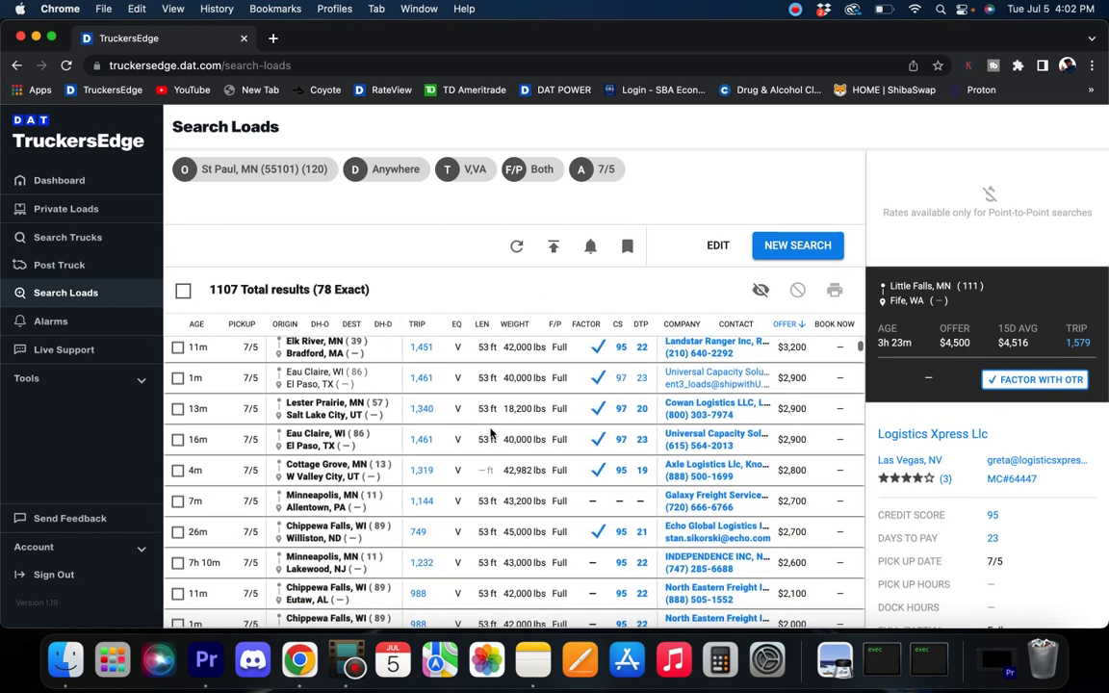
left_click(821, 431)
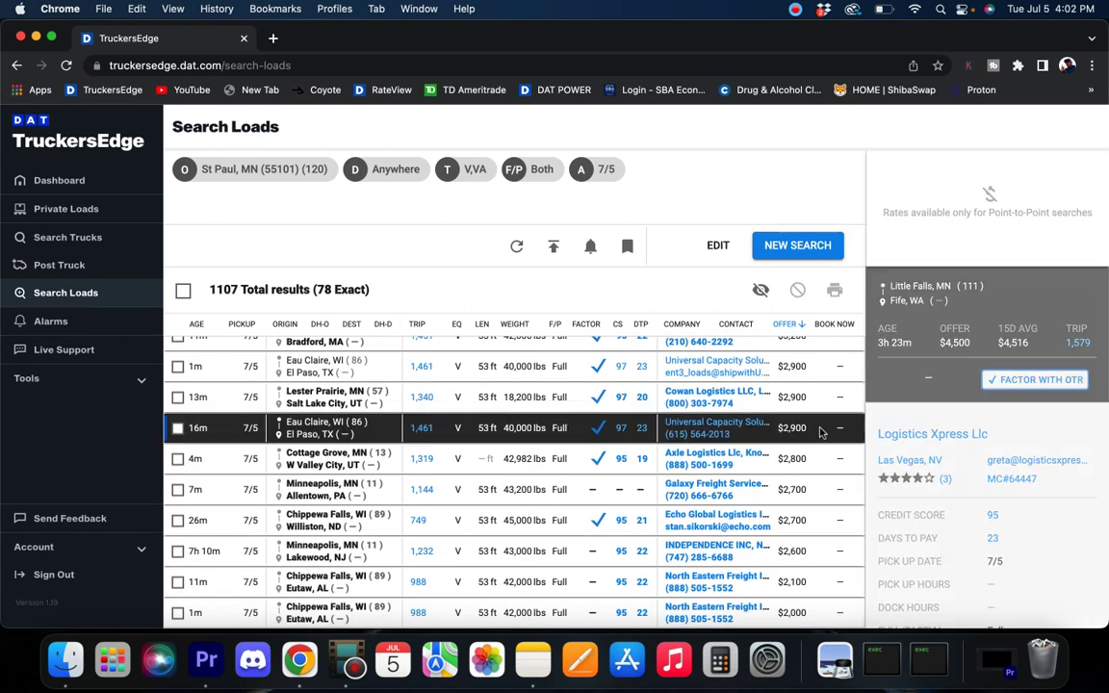
mouse_move(1017, 344)
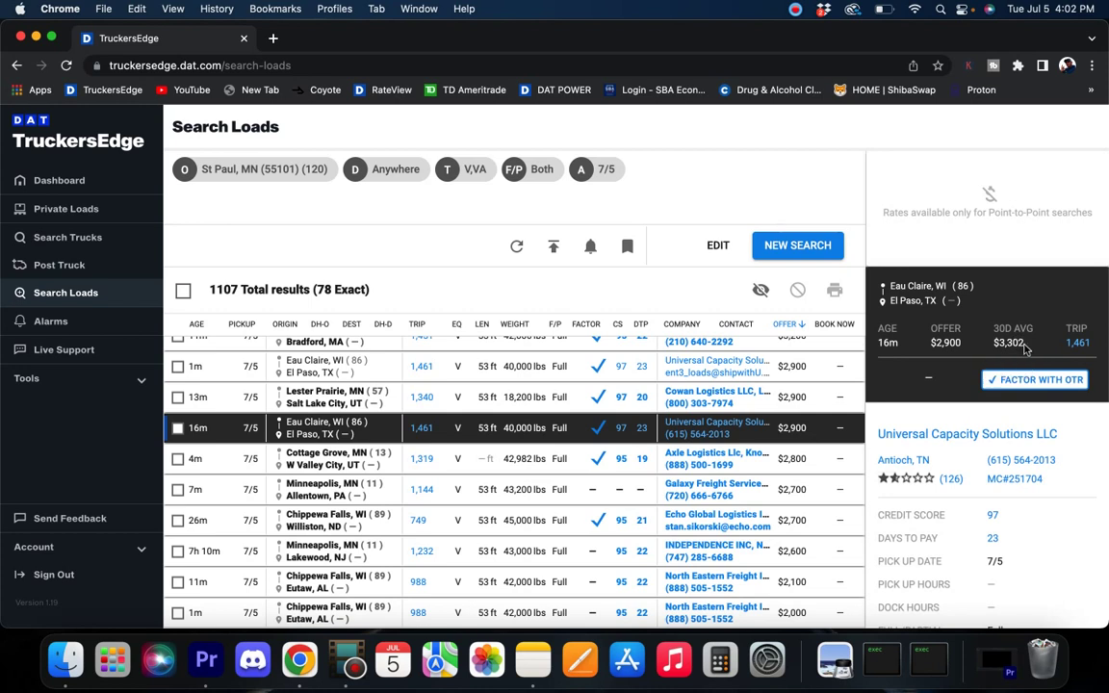
Step: Run a load search with Chicago, IL as the origin and check its total result count
left_click(719, 243)
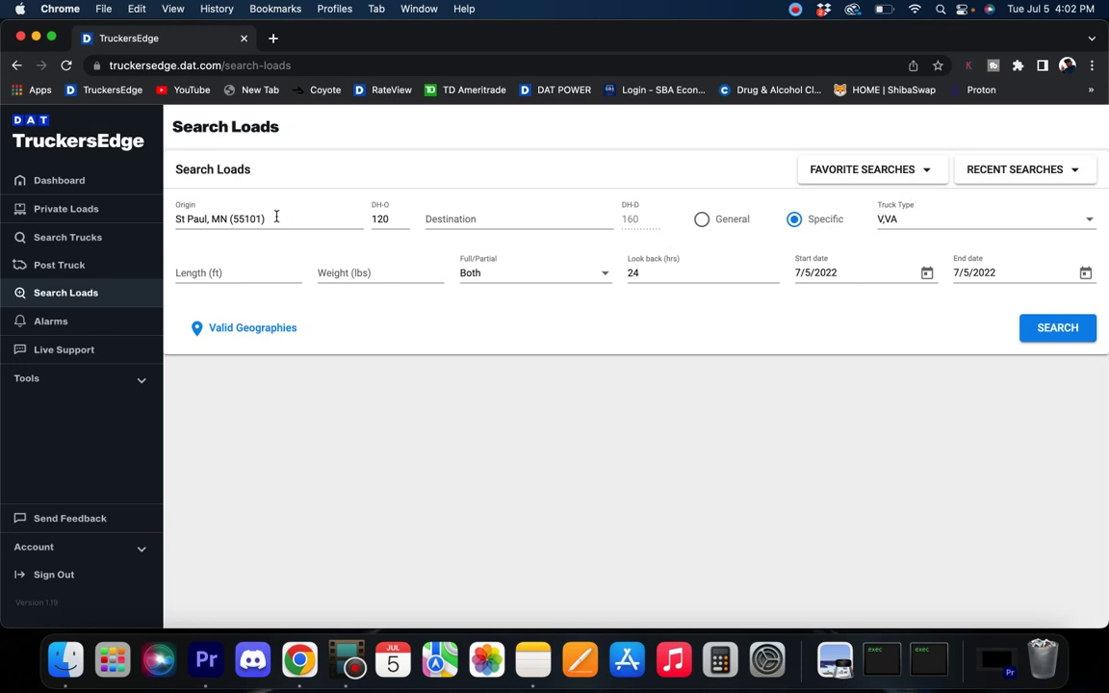
triple_click(276, 215)
type("chai")
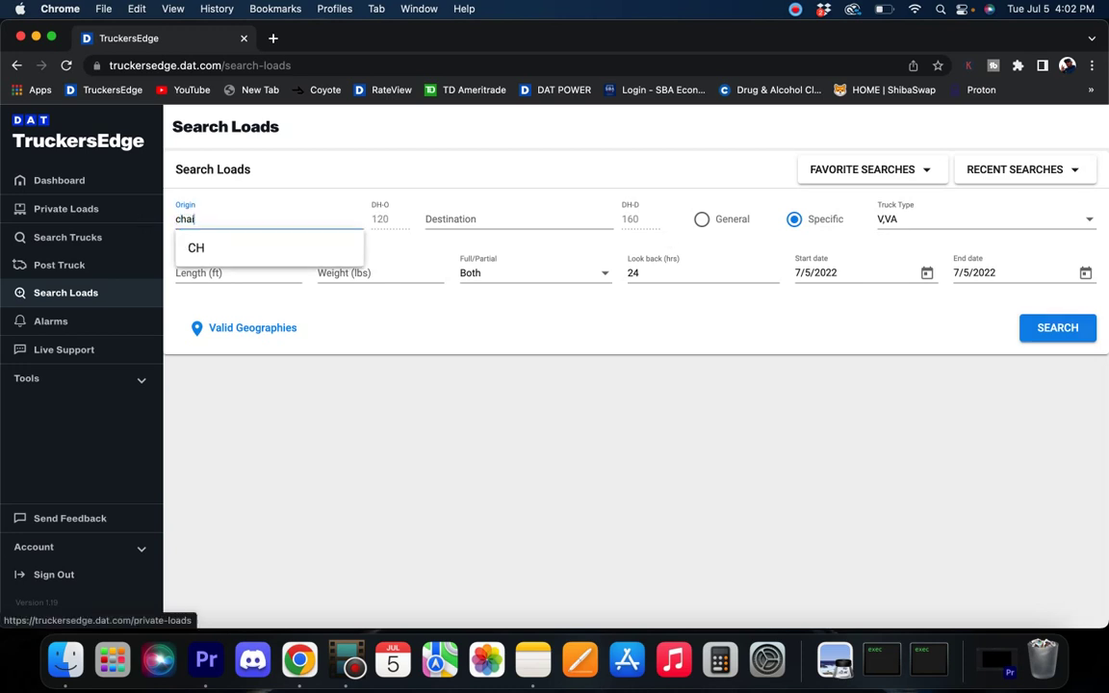
type("cago")
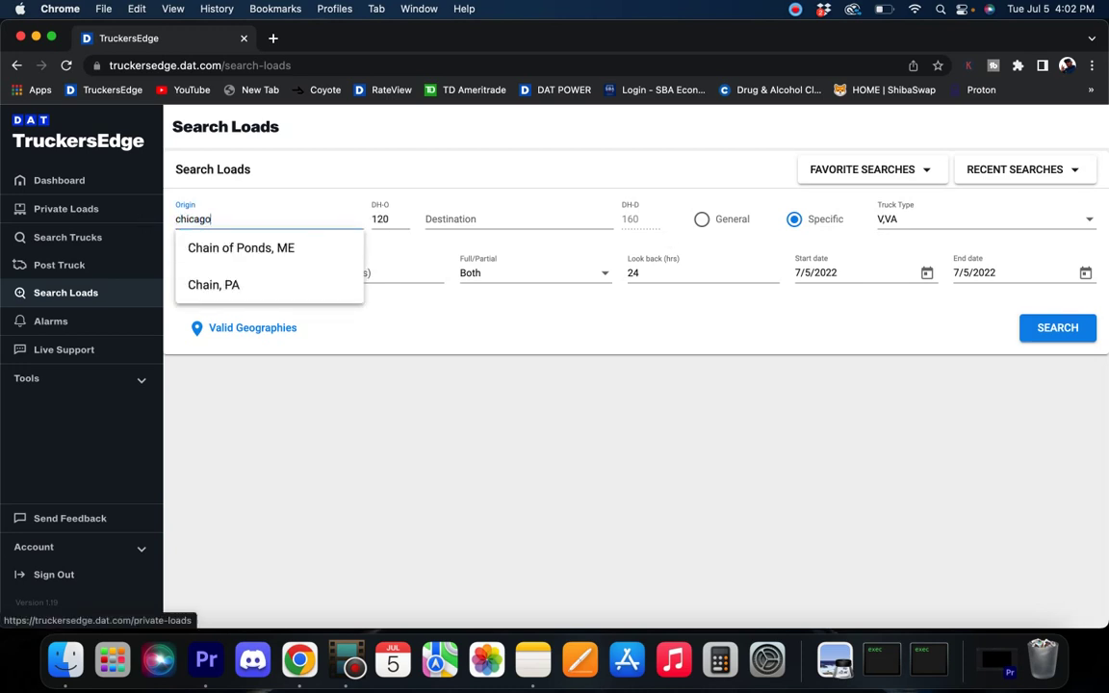
left_click(264, 252)
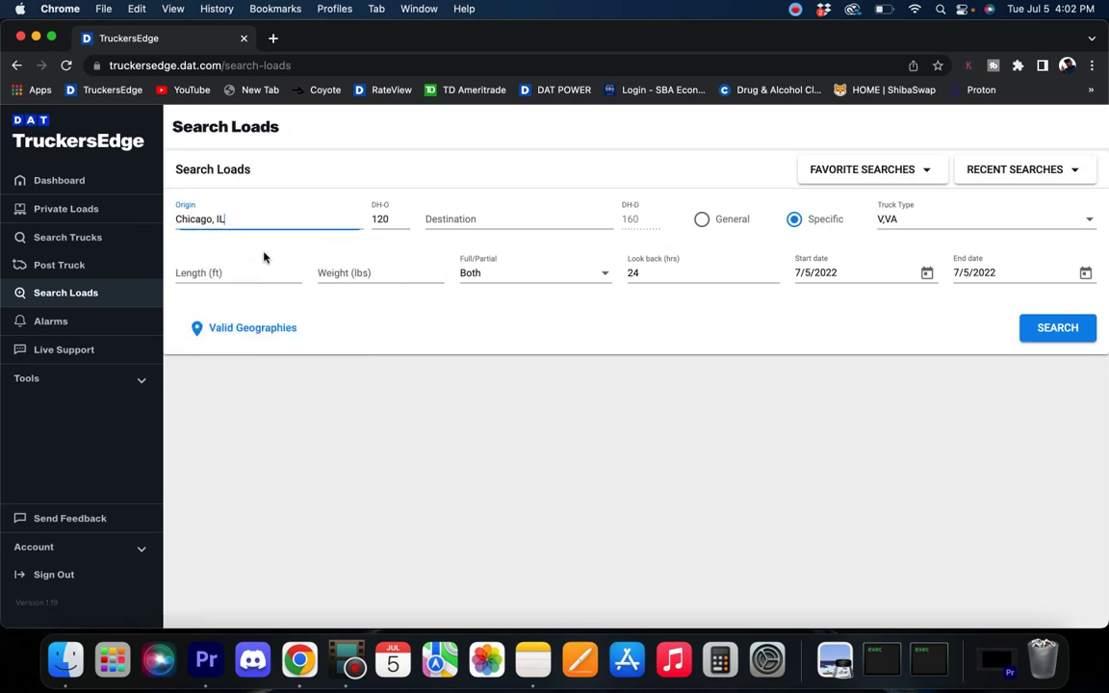
left_click(1032, 337)
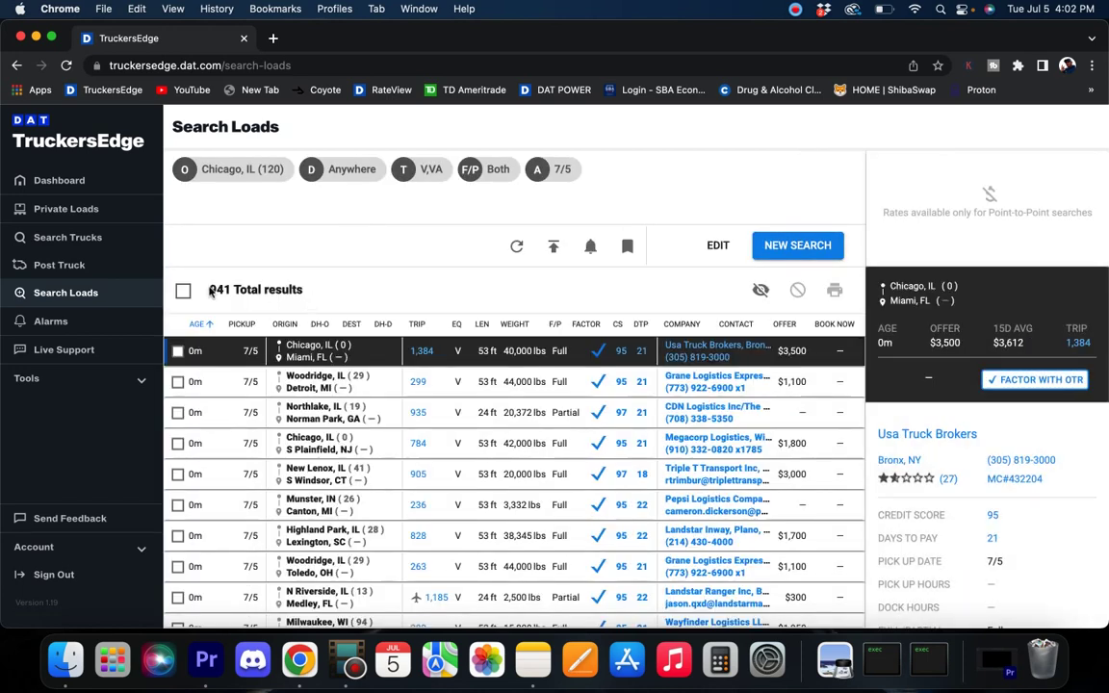
Step: Sort the Chicago loads by highest offer, and open the Aurora, IL to Orlando, FL load to check its 15-day average rate
left_click(781, 327)
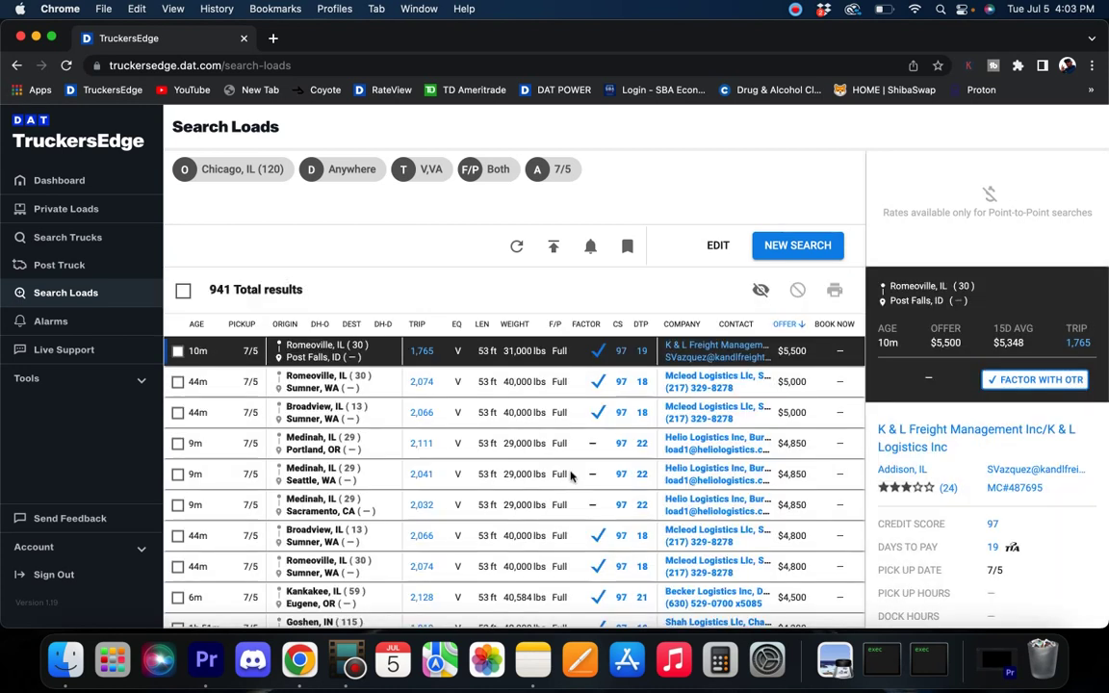
scroll(571, 475, "down", 1)
scroll(571, 476, "down", 5)
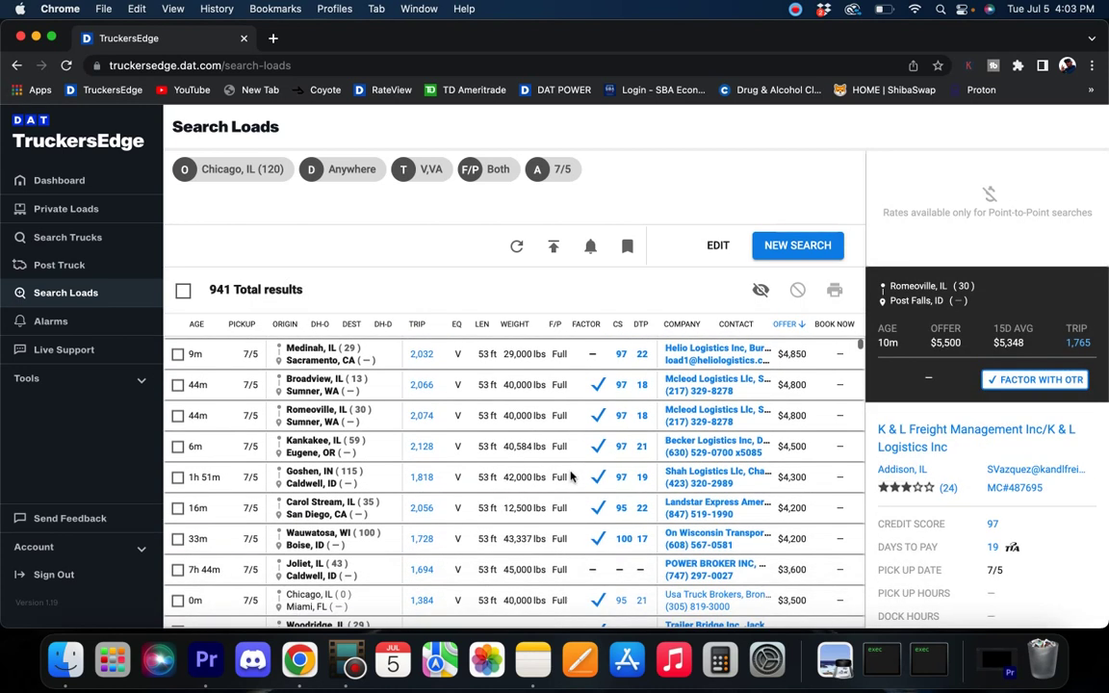
scroll(572, 468, "down", 7)
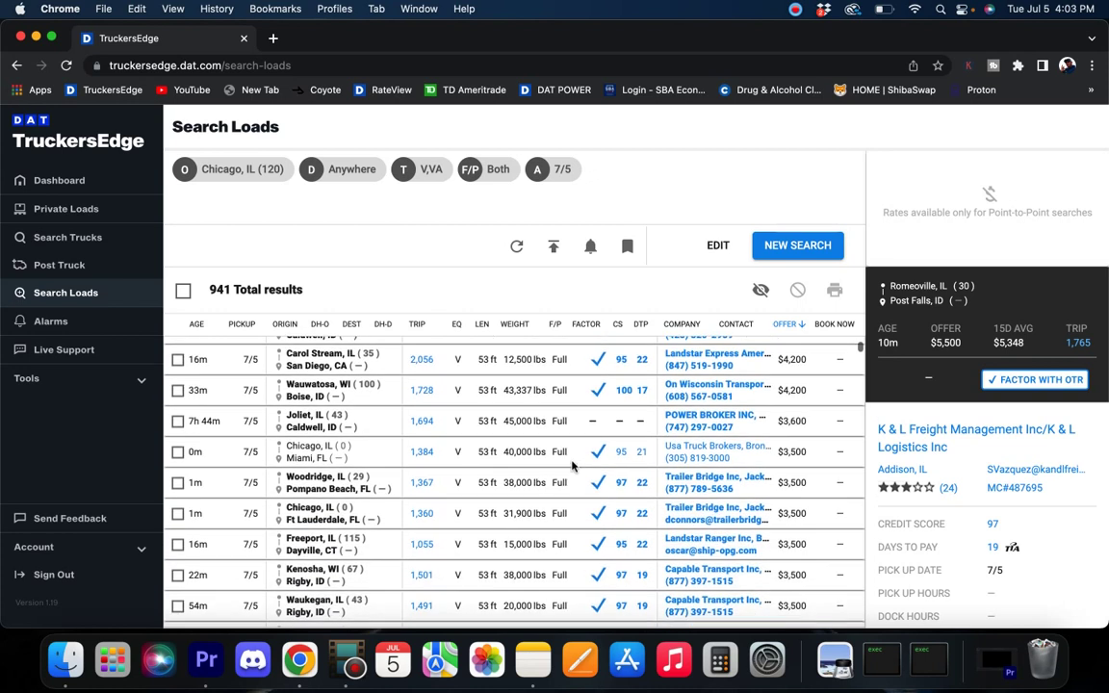
scroll(572, 466, "down", 8)
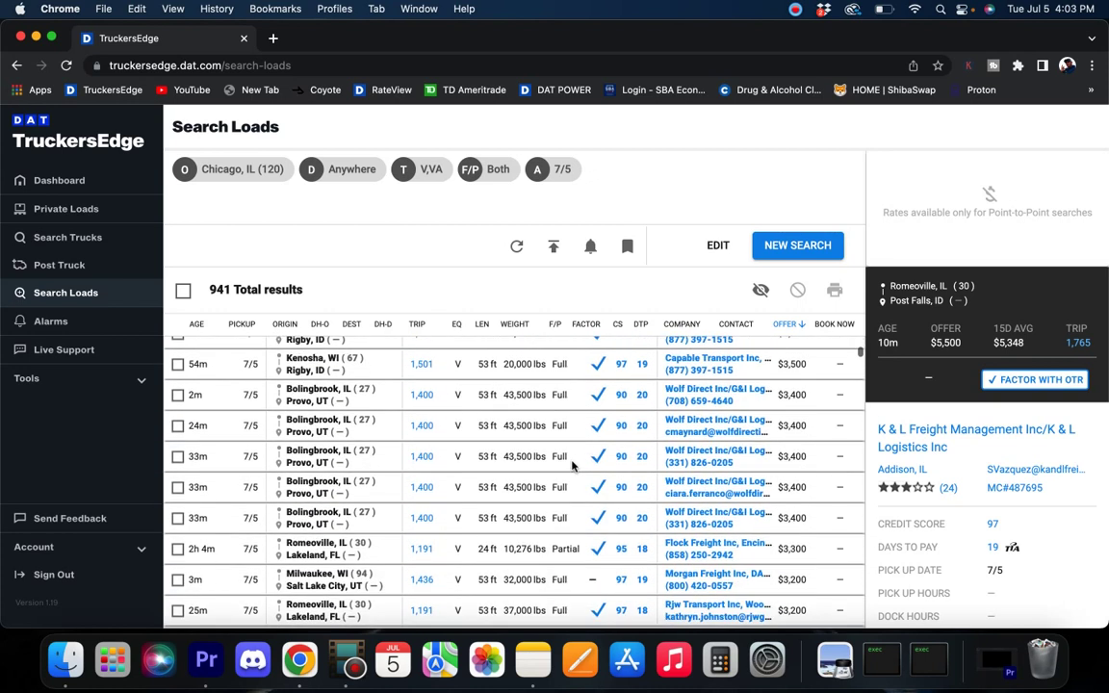
scroll(572, 466, "down", 4)
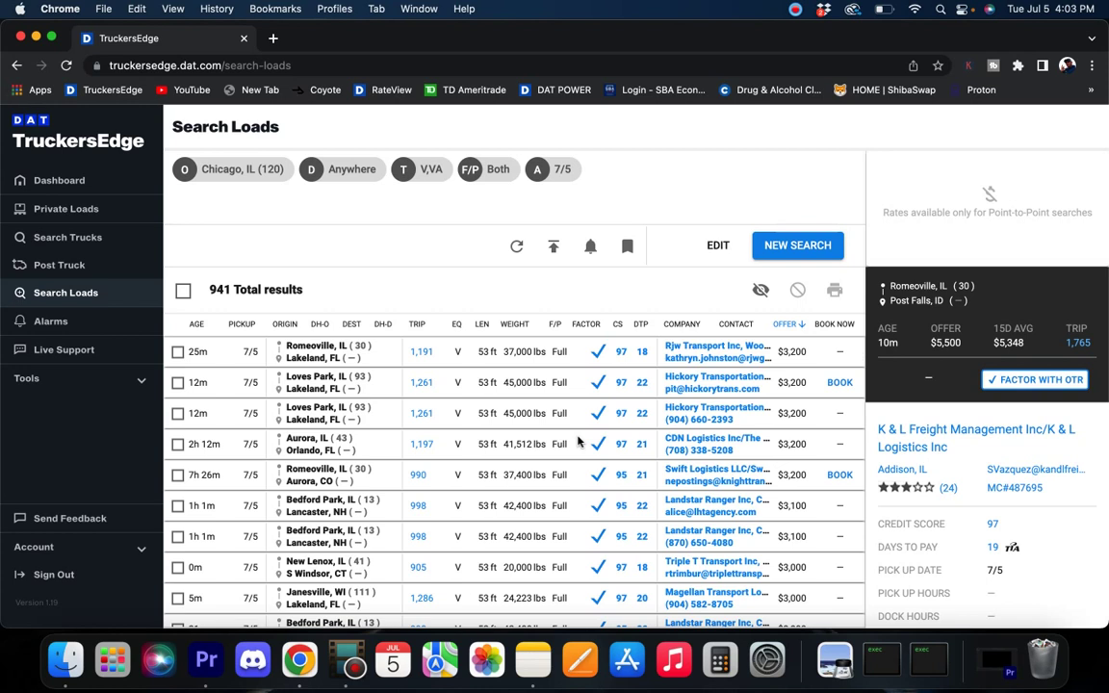
left_click(825, 454)
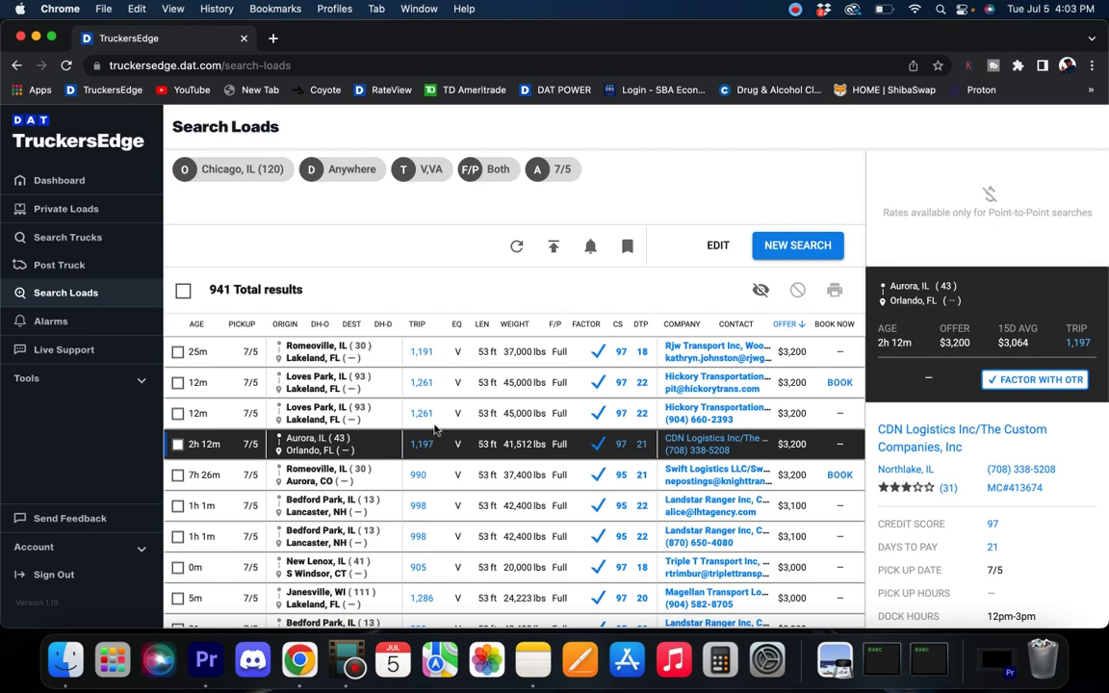
Step: Open a blank-destination search form for a new load search
left_click(798, 246)
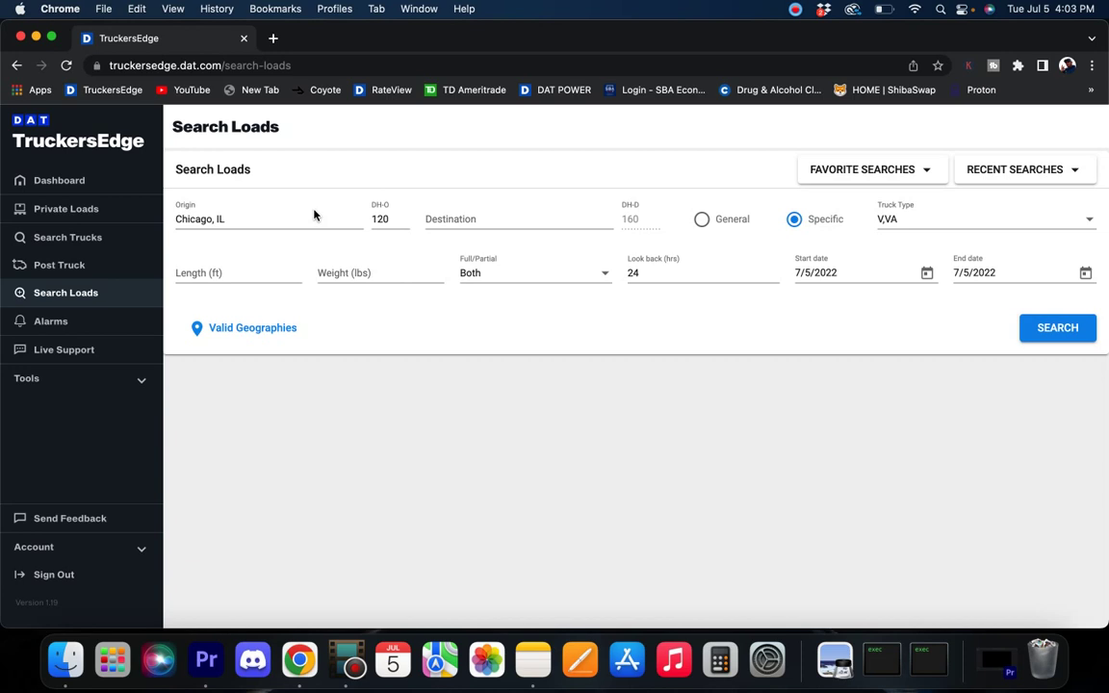